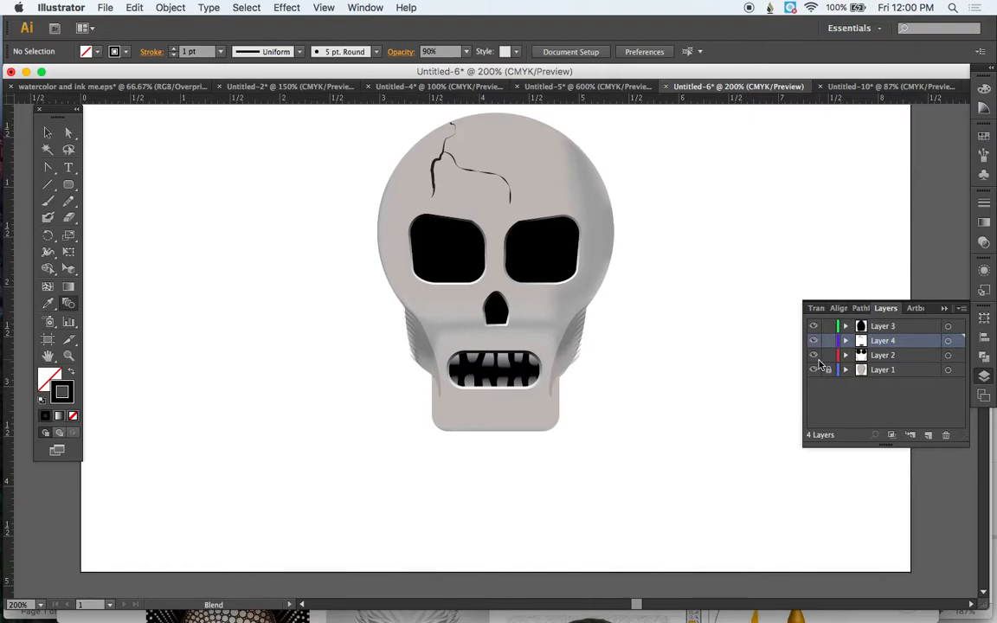
Step: In the blank Untitled-10 document, draw a gray-filled circle without a stroke, about 246 pt wide, in the upper half of the page
left_click(917, 87)
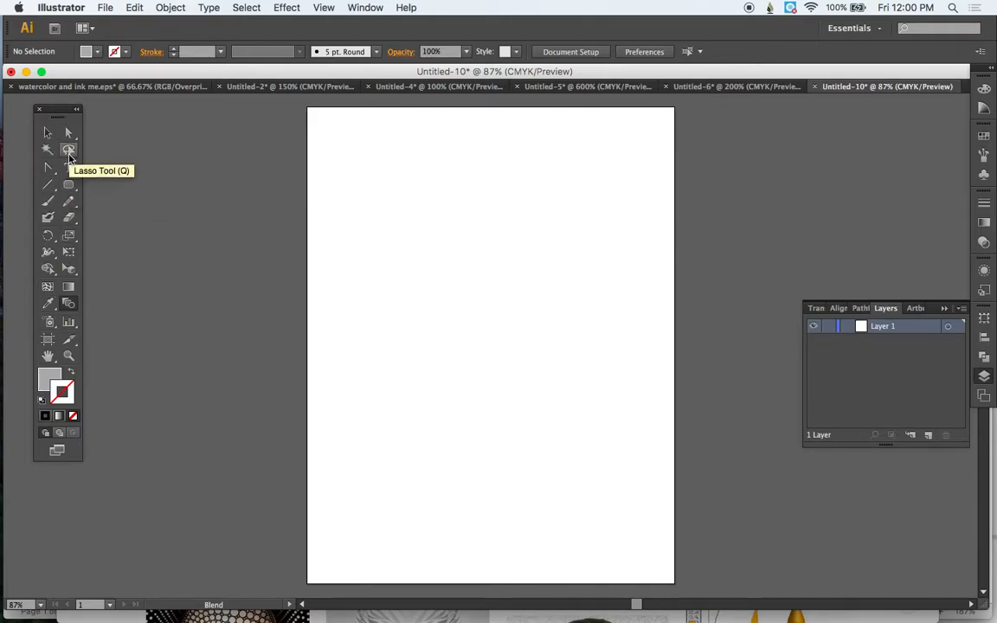
left_click(68, 184)
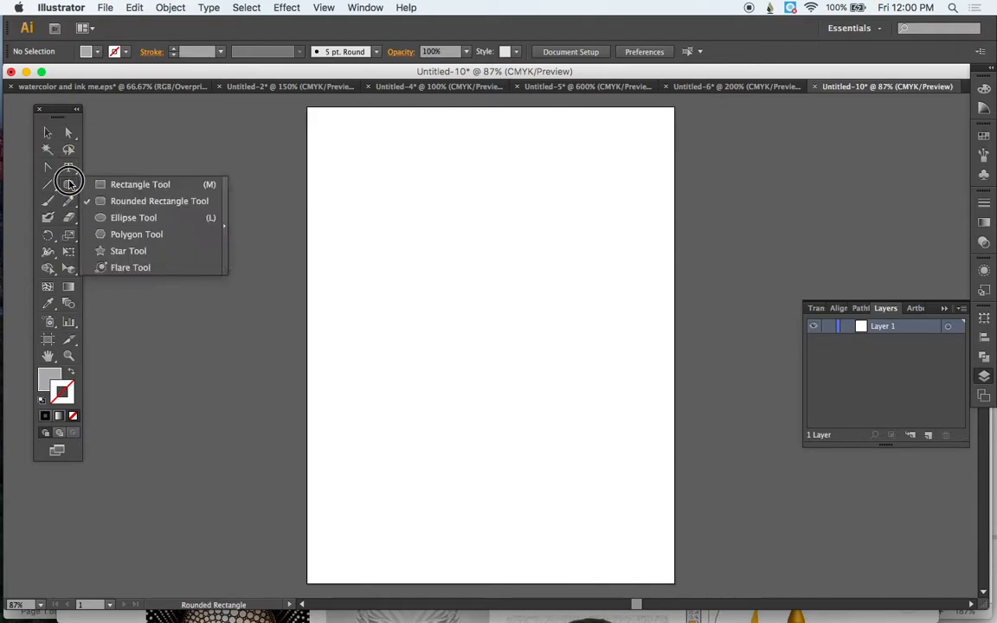
left_click(121, 218)
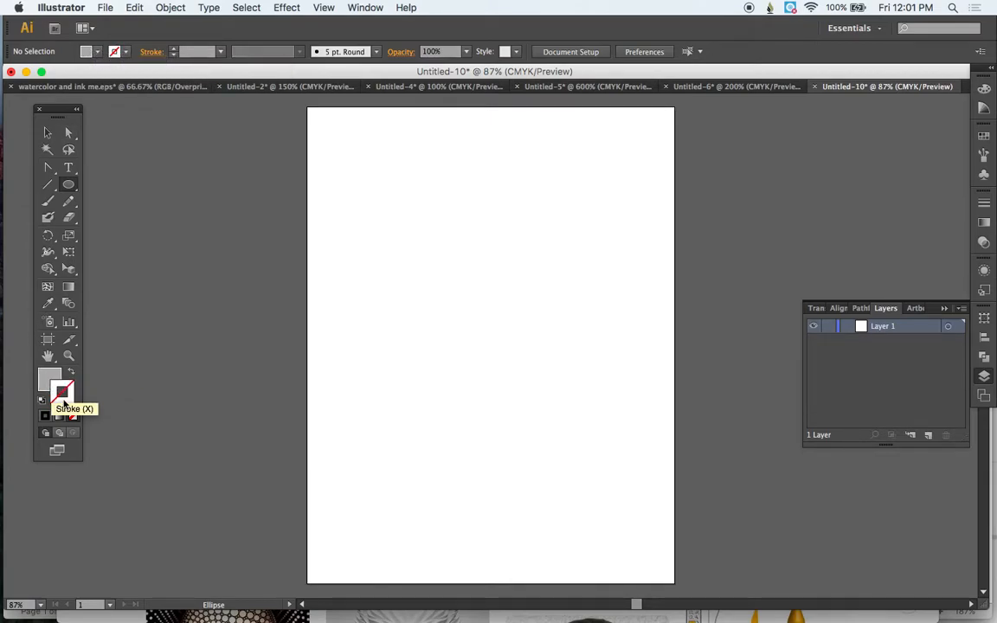
left_click(86, 53)
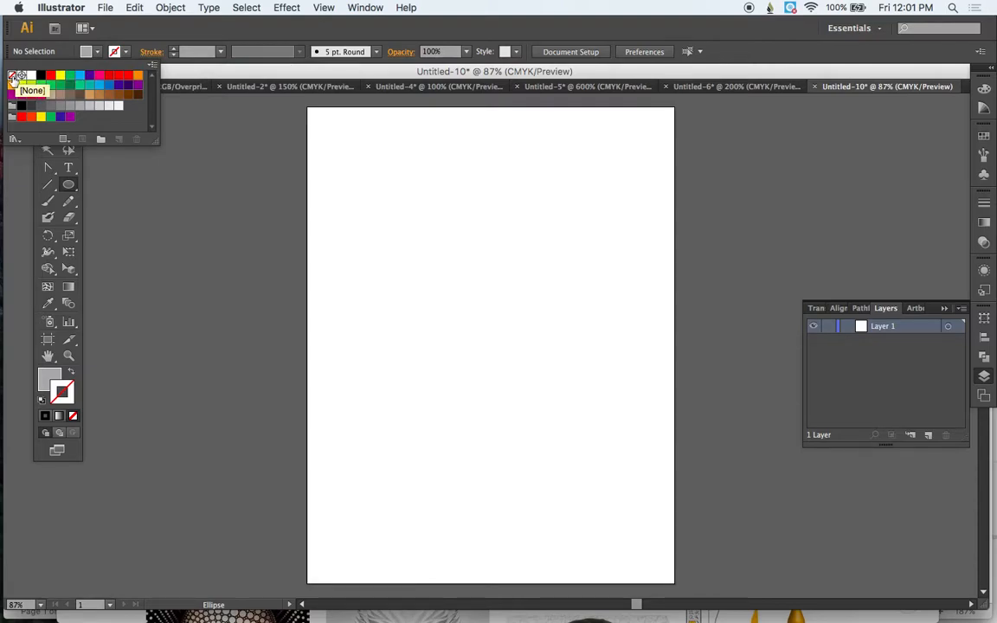
left_click(130, 36)
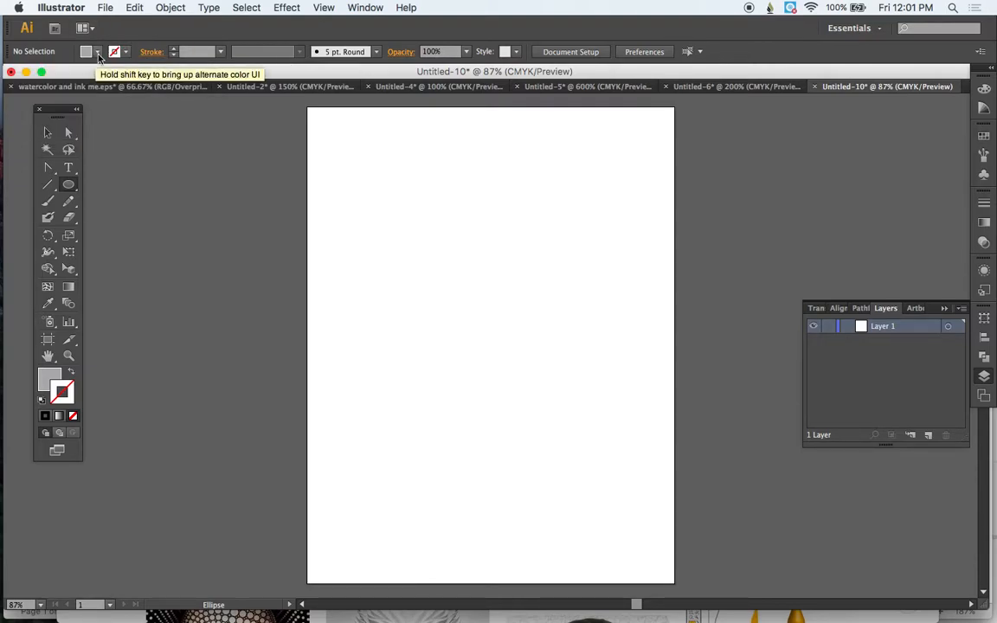
left_click(99, 53)
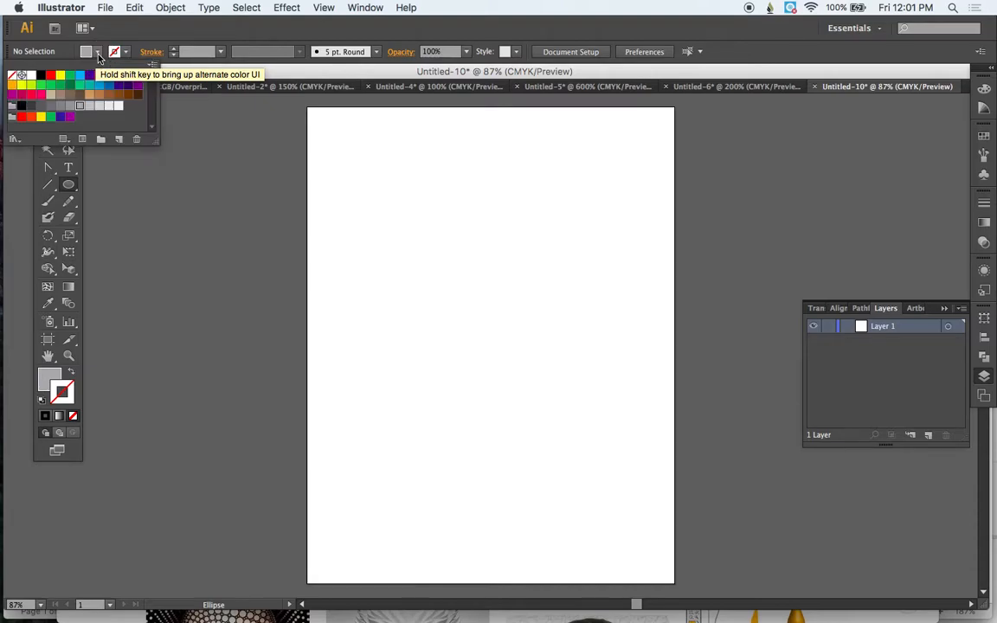
left_click(80, 106)
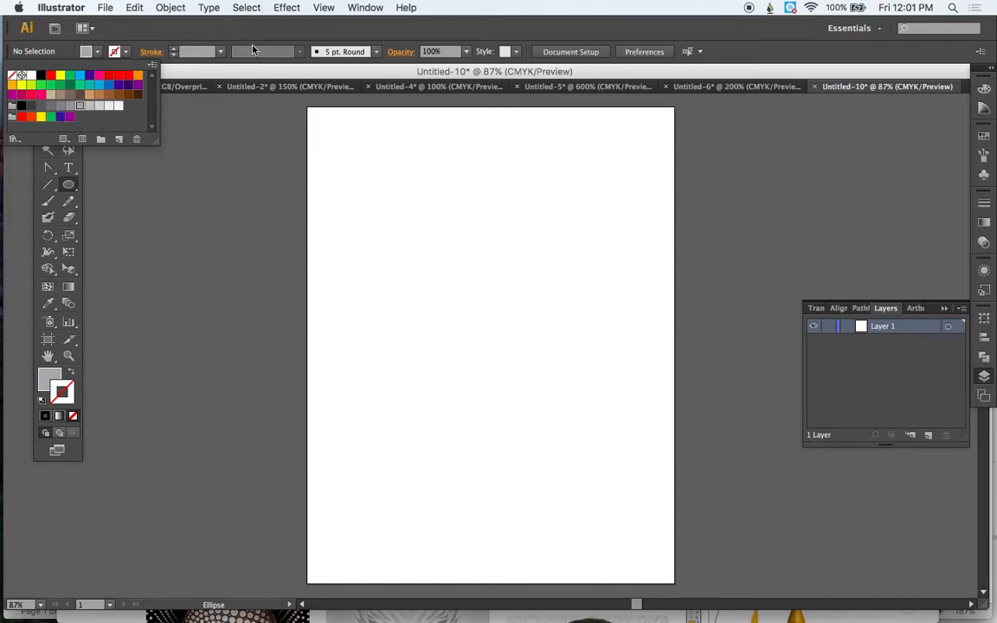
left_click(234, 184)
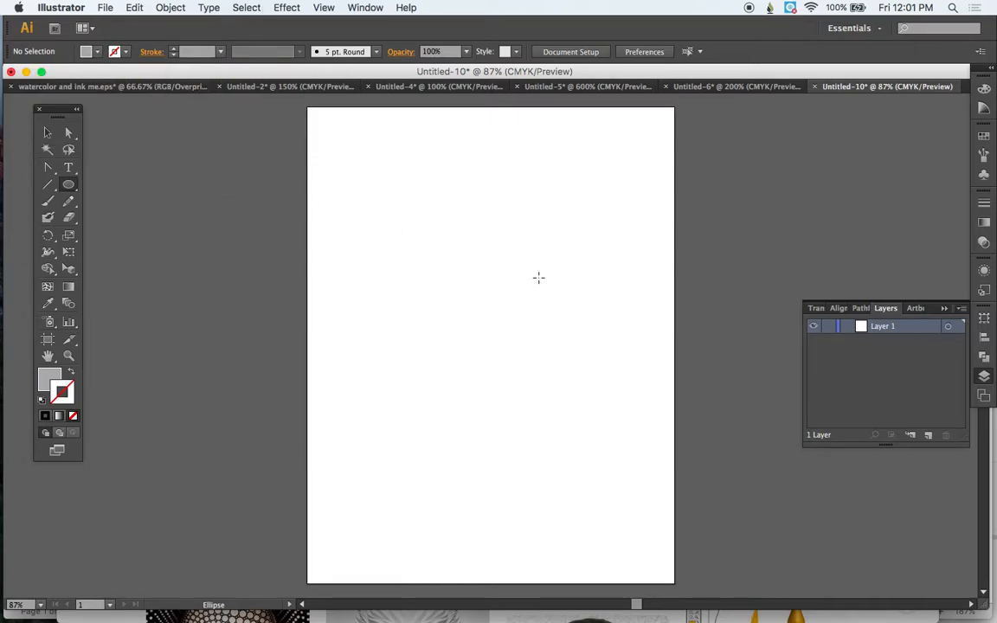
left_click(475, 266)
left_click_drag(475, 266, 550, 329)
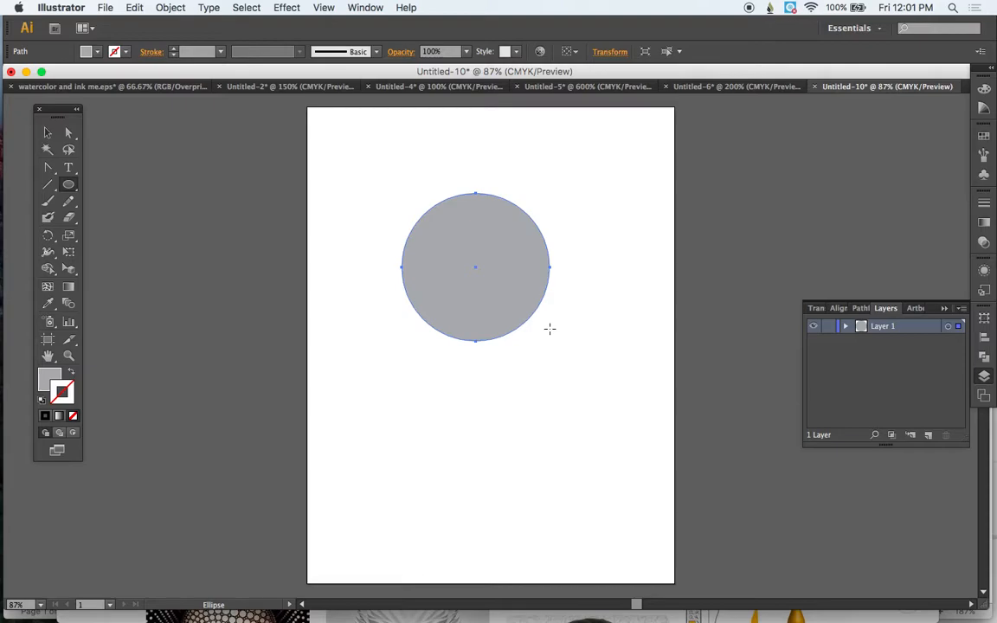
left_click(48, 133)
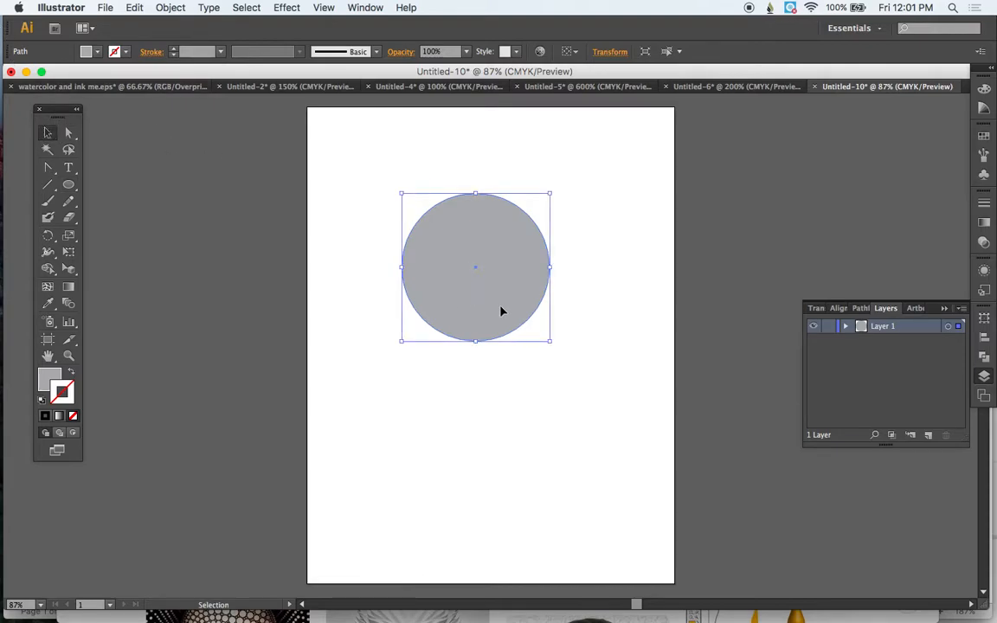
Step: Draw a gray rounded rectangle as the jaw, overlapping the lower edge of the circle
left_click(73, 187)
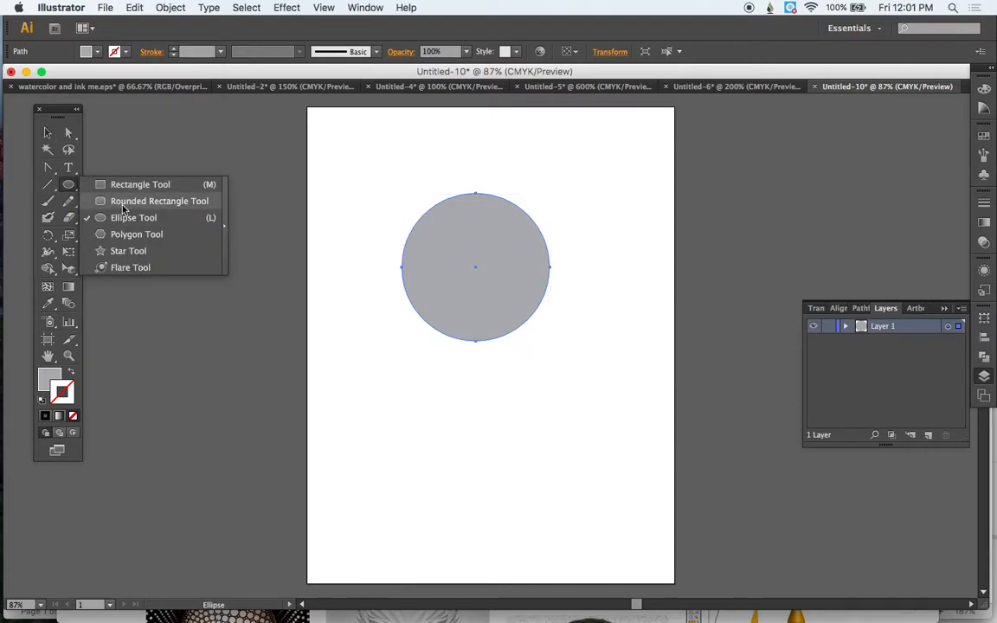
left_click(123, 205)
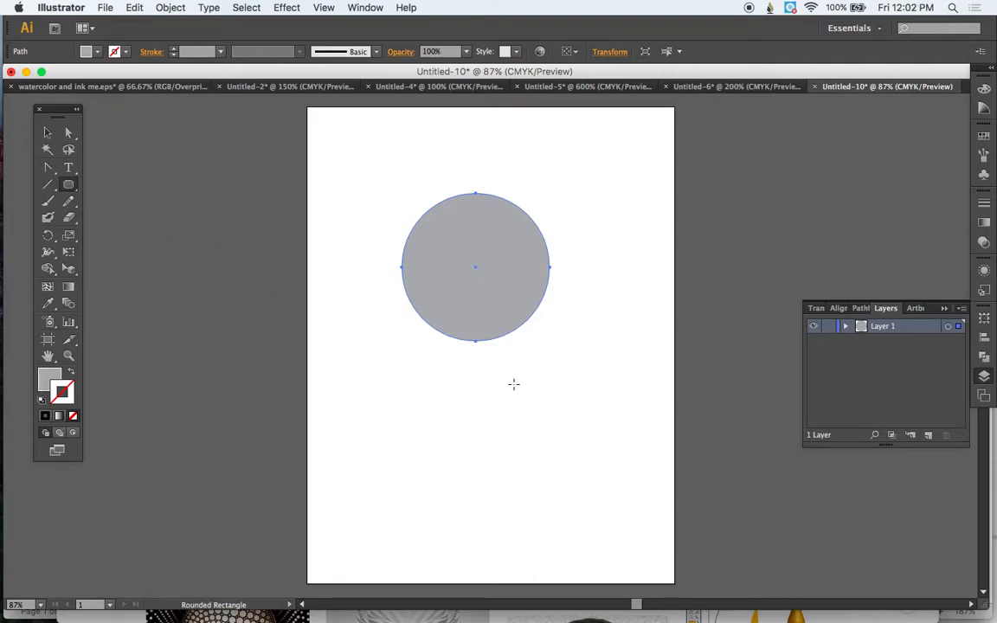
left_click_drag(509, 387, 444, 325)
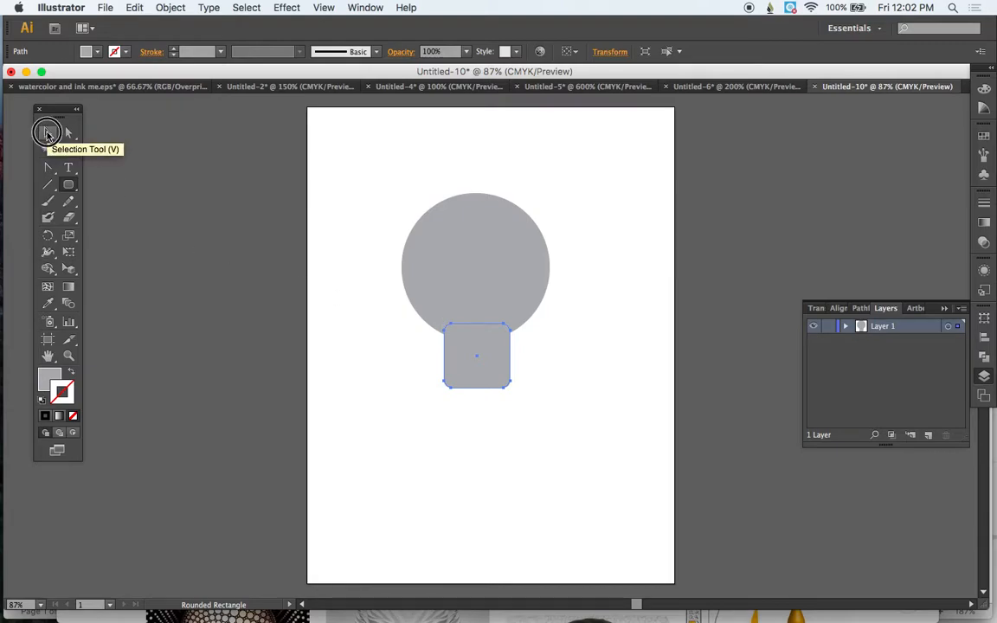
Step: Move the rounded rectangle slightly up into the circle and align both shapes on their horizontal centers
left_click(48, 133)
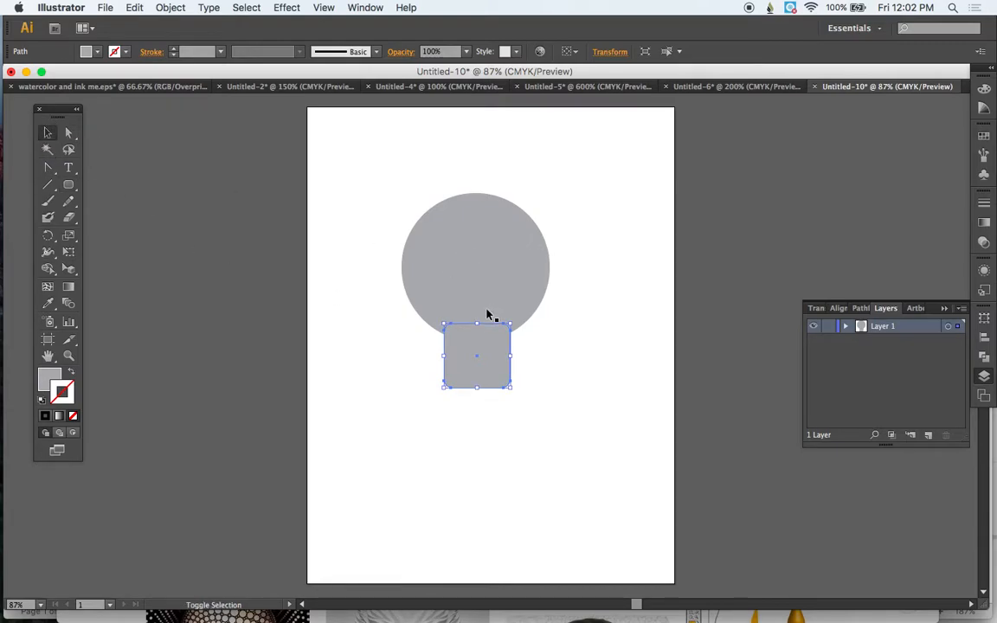
left_click(459, 284, "shift")
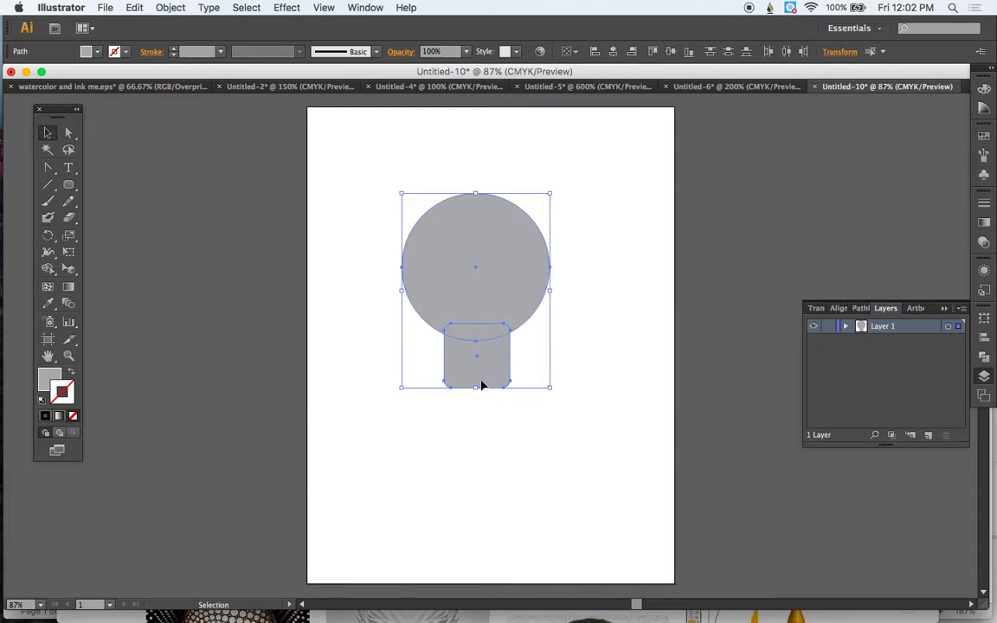
left_click(496, 467)
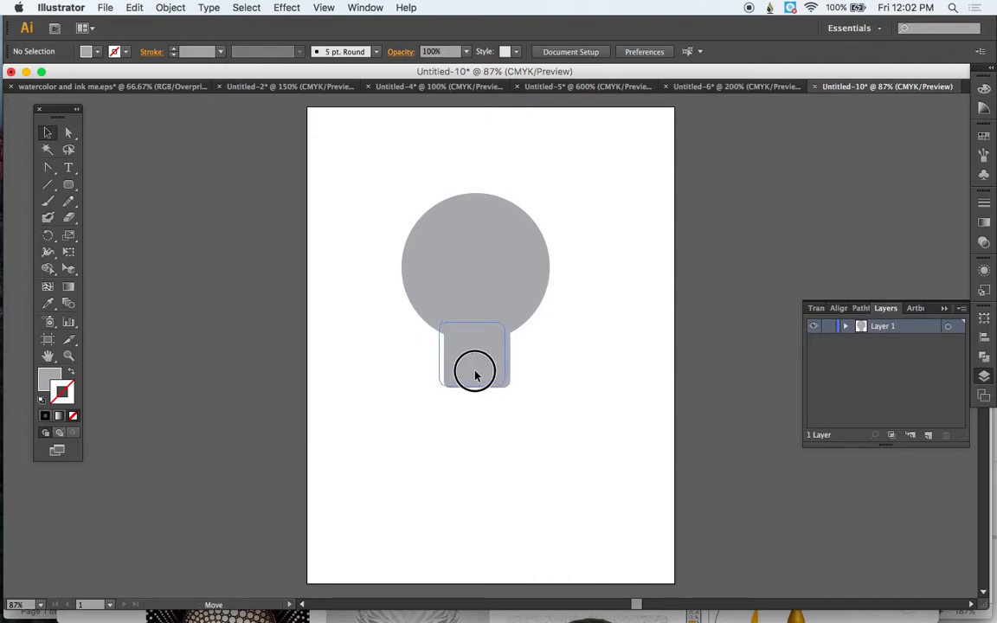
left_click(475, 369)
left_click_drag(472, 366, 483, 367)
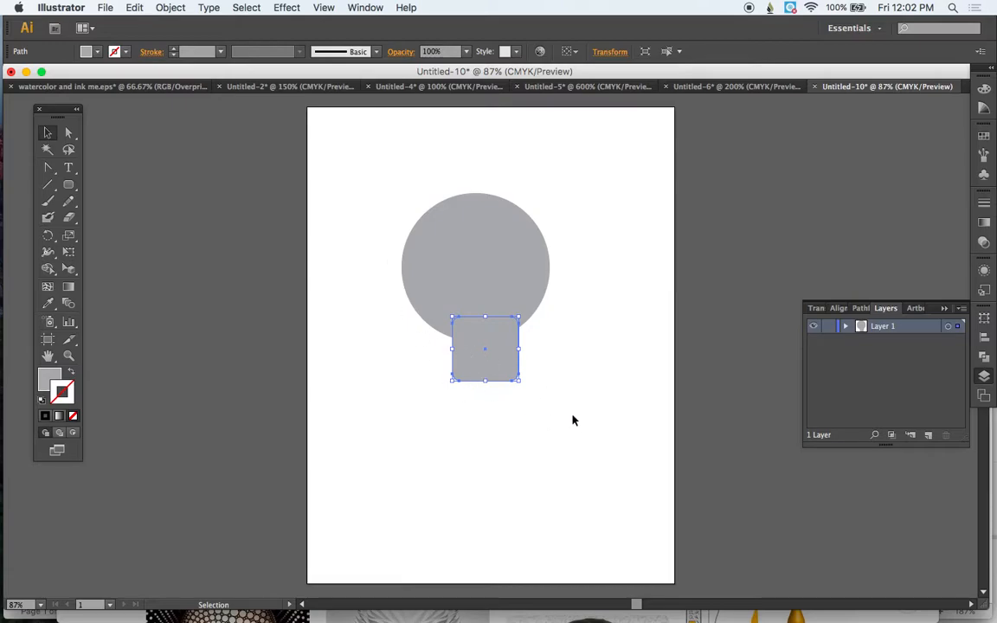
left_click(449, 288, "shift")
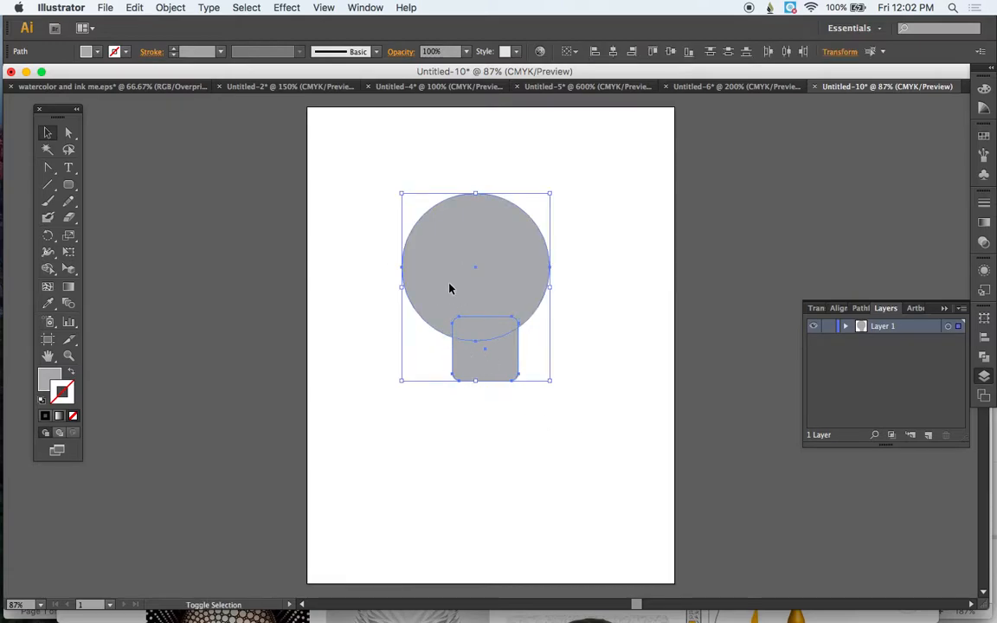
left_click(611, 52)
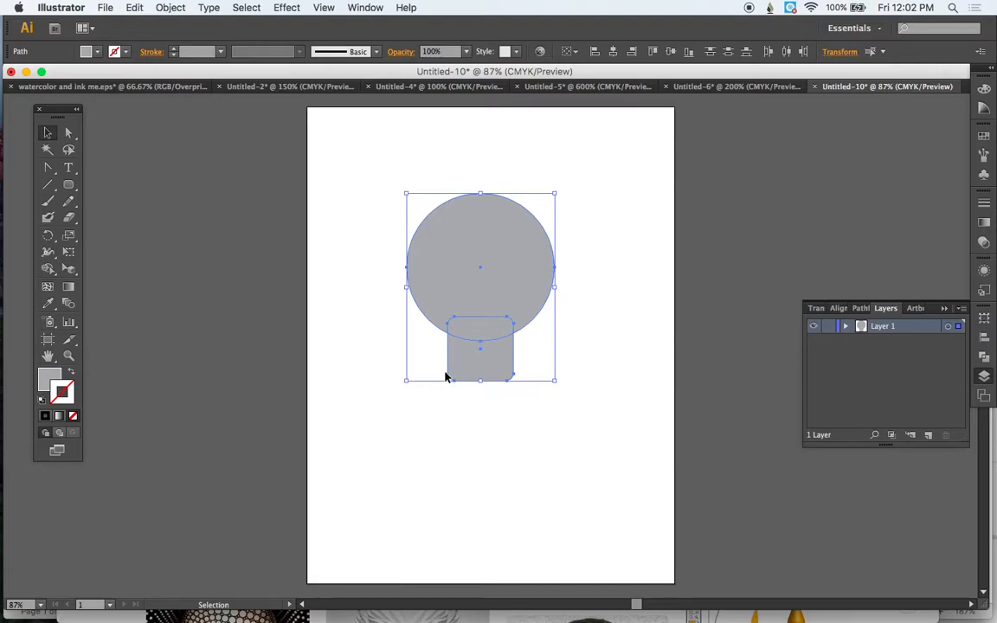
Step: Blend the circle with the rounded rectangle and expand the blend with Object and Fill enabled
left_click(68, 303)
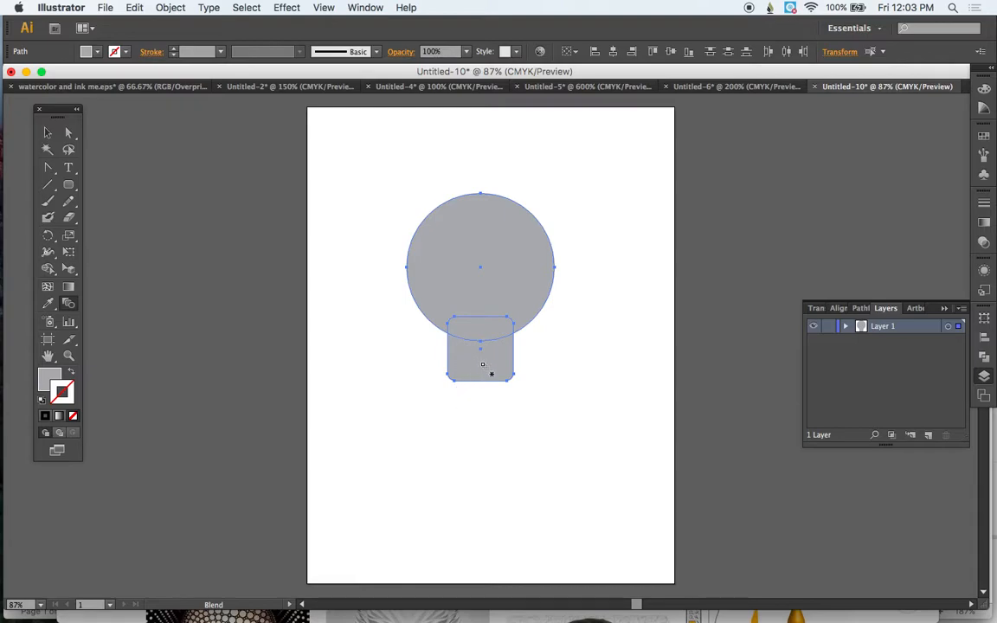
mouse_move(481, 364)
left_mouse_down()
mouse_move(476, 269)
mouse_move(478, 372)
left_mouse_up()
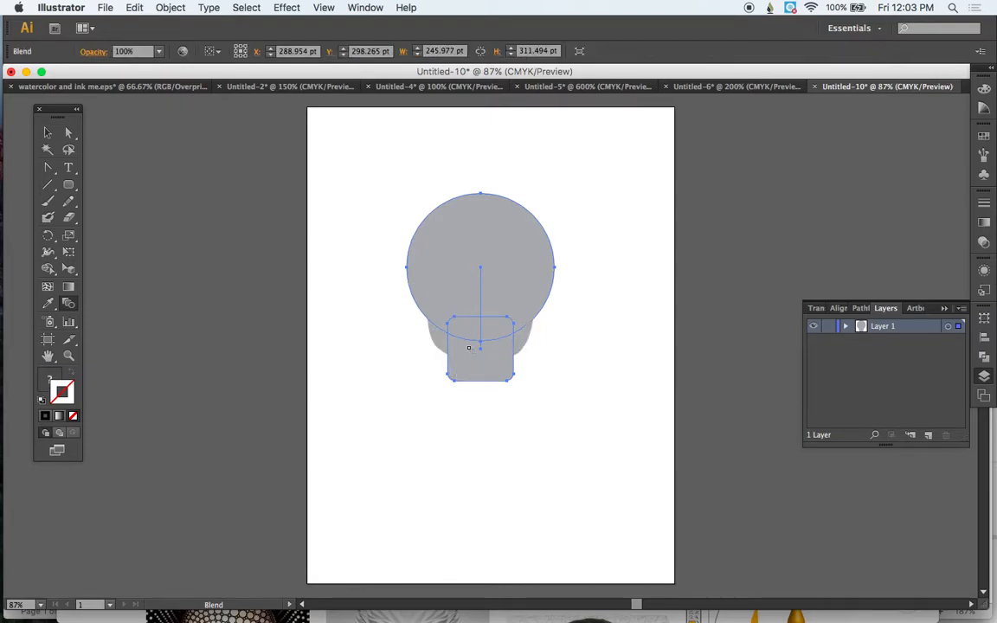
left_click(170, 8)
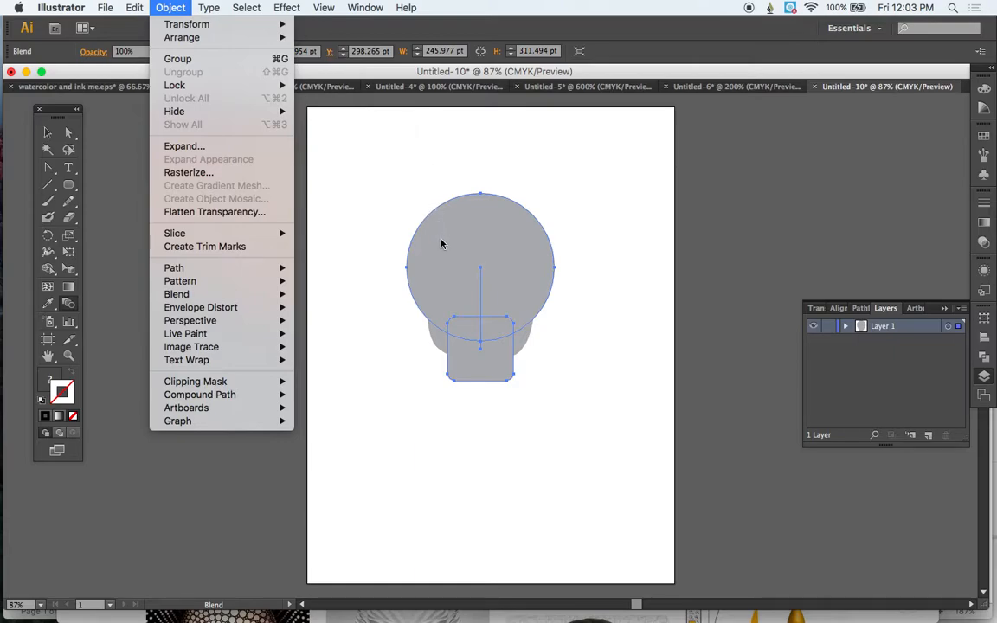
left_click(209, 147)
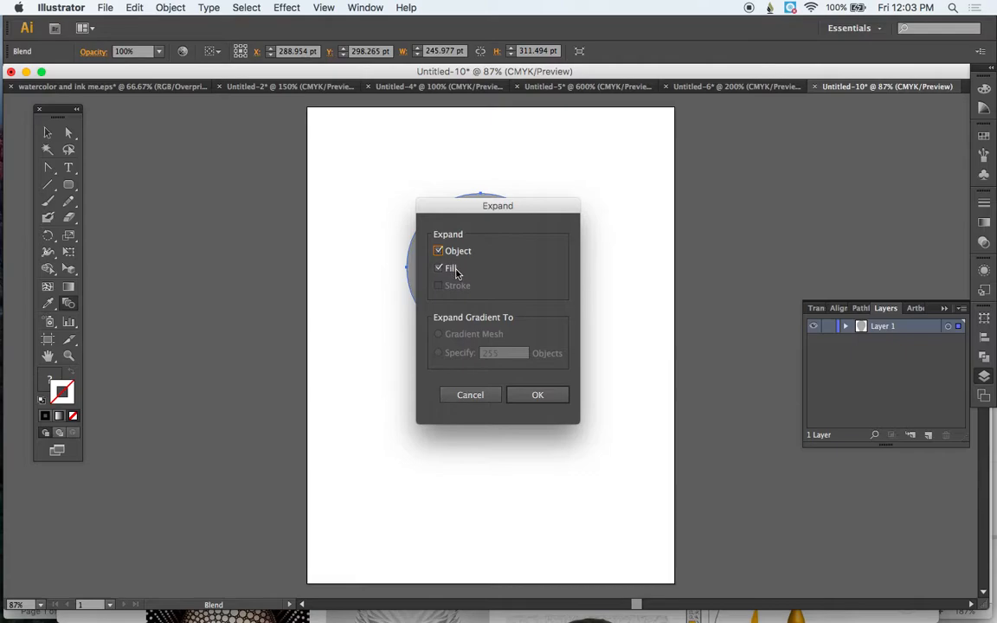
left_click(537, 399)
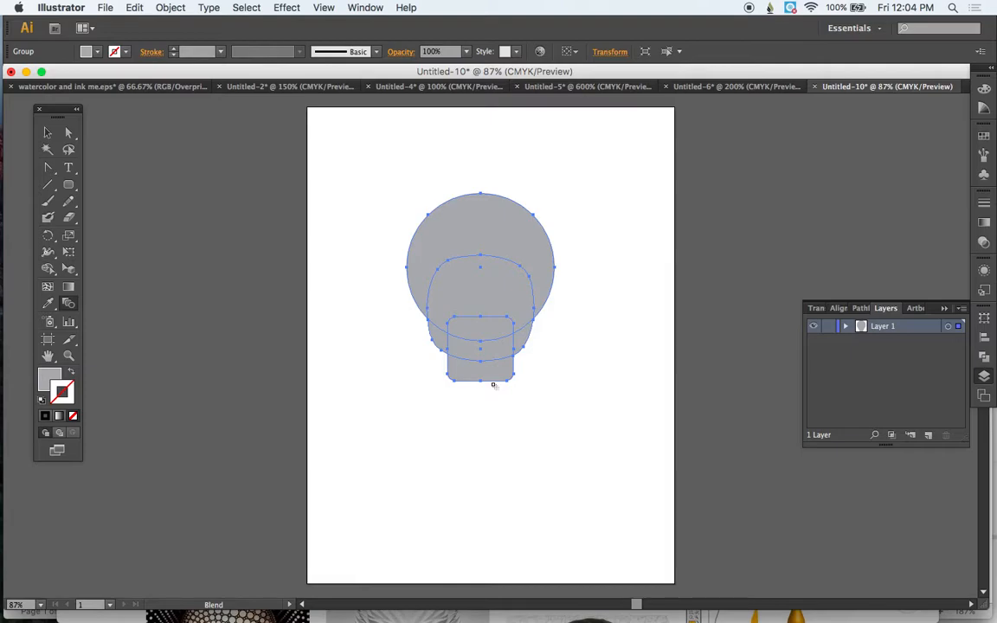
Step: Merge all overlapping regions of the head, cheeks and jaw into one skull silhouette with the Shape Builder tool
left_click(48, 269)
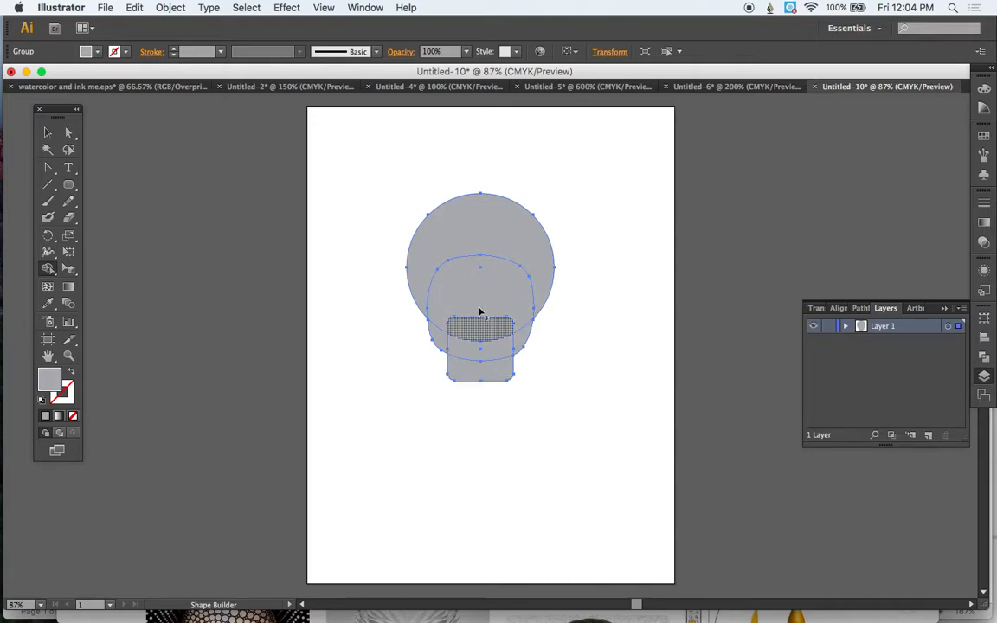
left_click_drag(475, 223, 477, 376)
left_click_drag(442, 338, 522, 345)
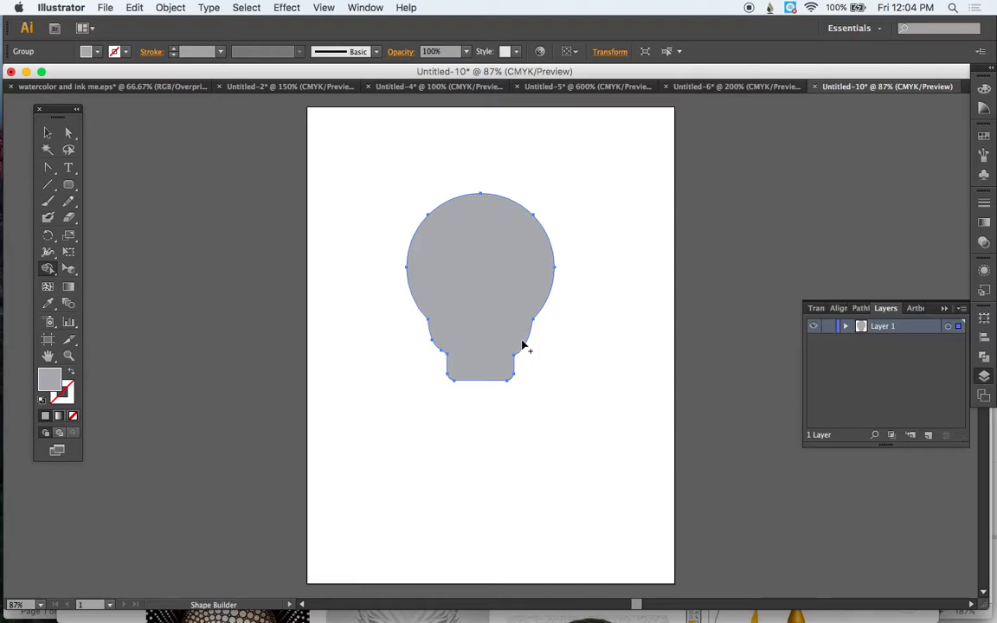
Step: Add six gradient mesh points across the forehead, face, cheeks and jaw of the skull silhouette to form a grid
left_click(47, 288)
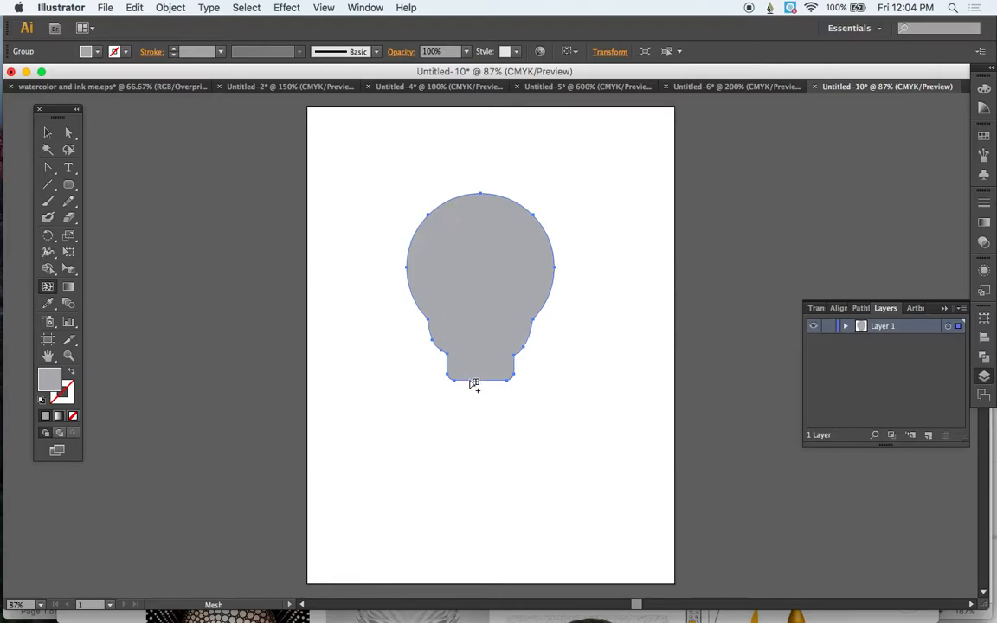
left_click(448, 216)
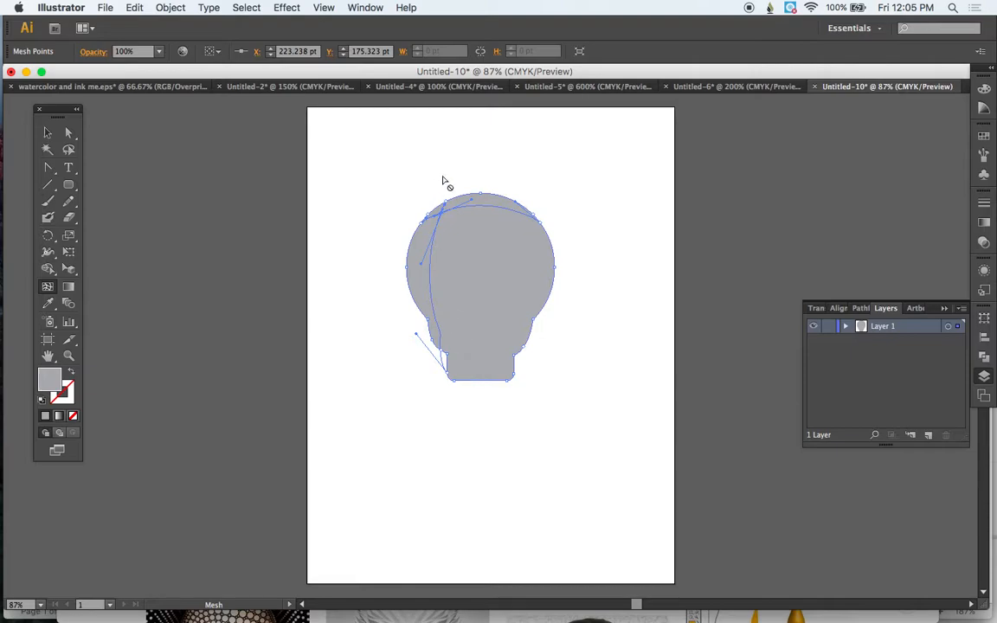
left_click(459, 250)
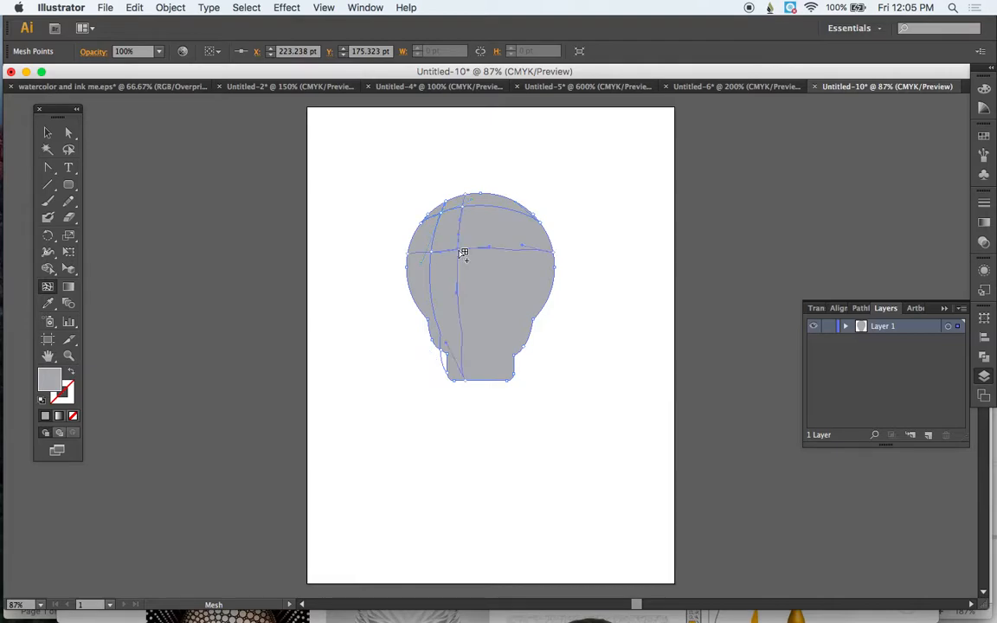
left_click(504, 286)
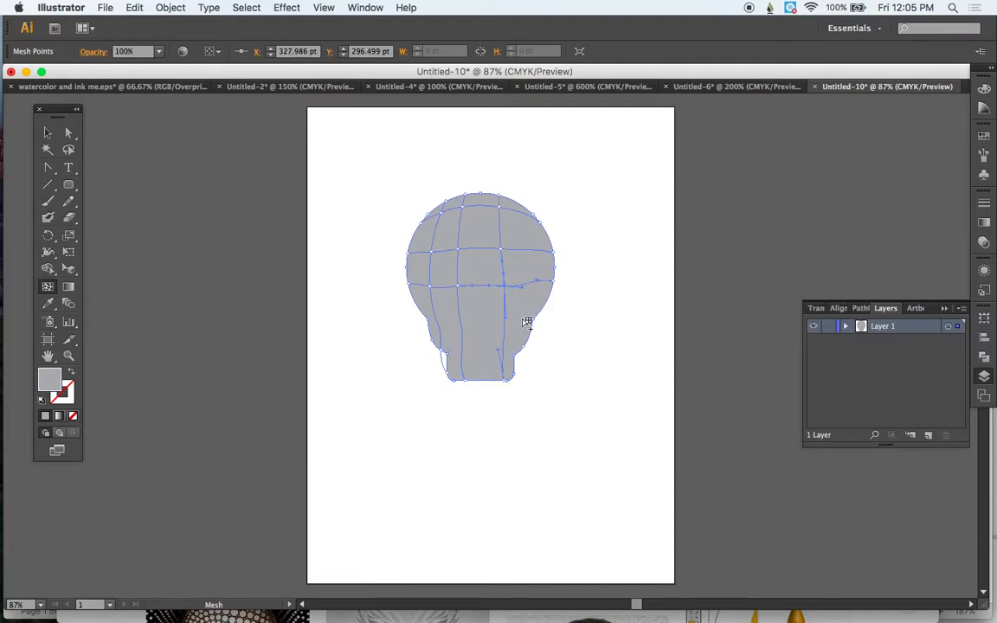
left_click(529, 322)
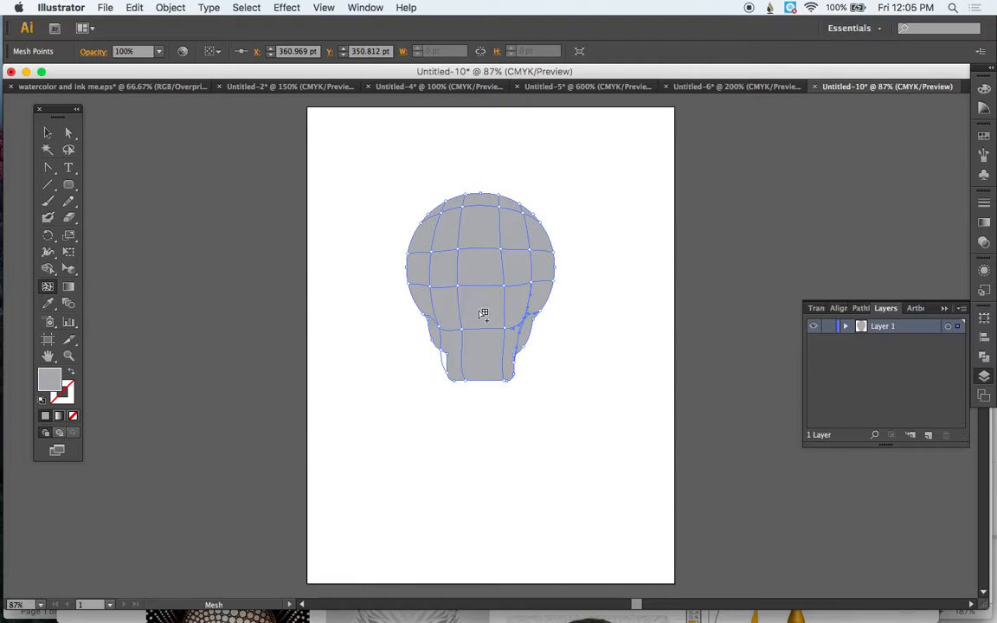
left_click(482, 308)
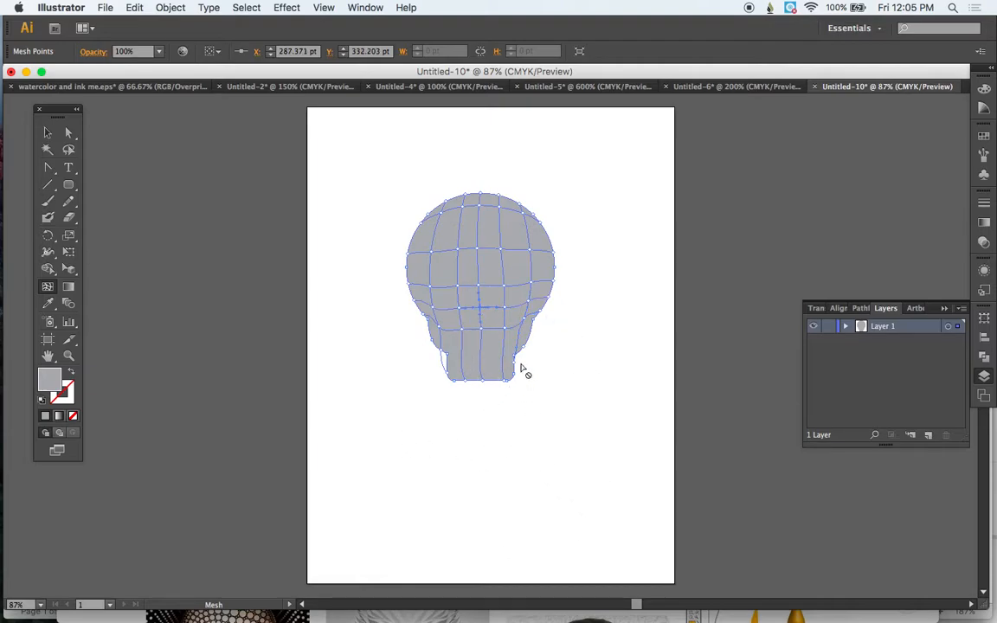
left_click(441, 345)
Step: Darken the mesh points along the skull's right edge, right cheek outline and bottom of the jaw with a dark gray swatch
key("super+a")
key("super+1")
key("super+=")
key("u")
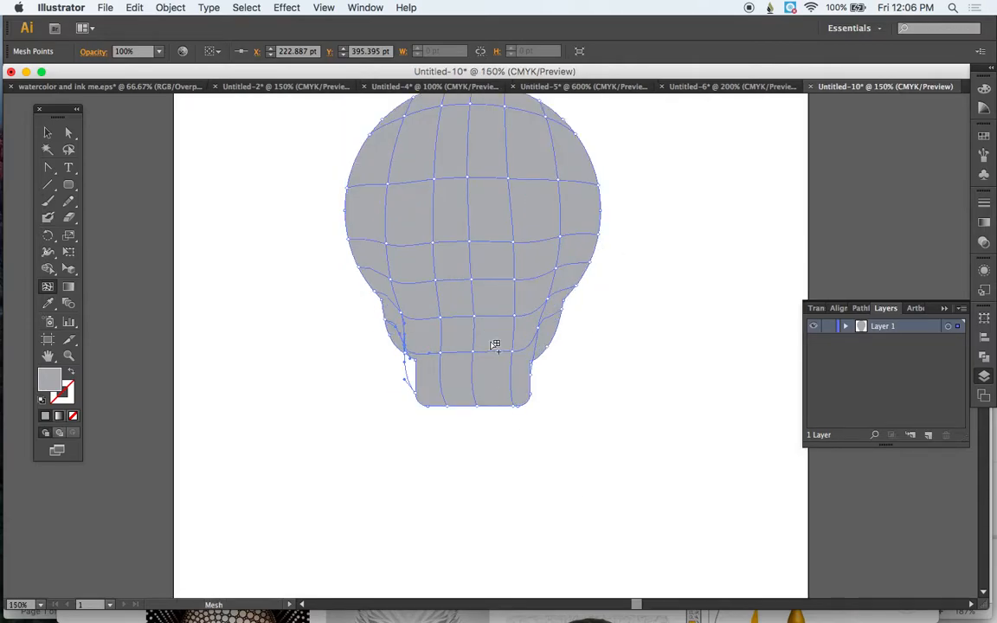
scroll(671, 378, "up", 3)
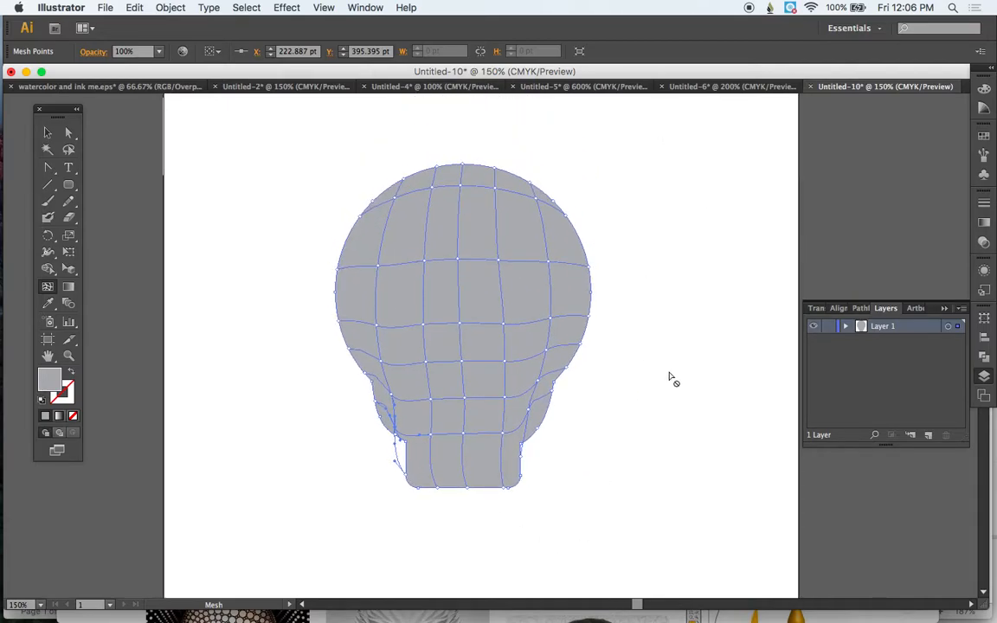
left_click(68, 132)
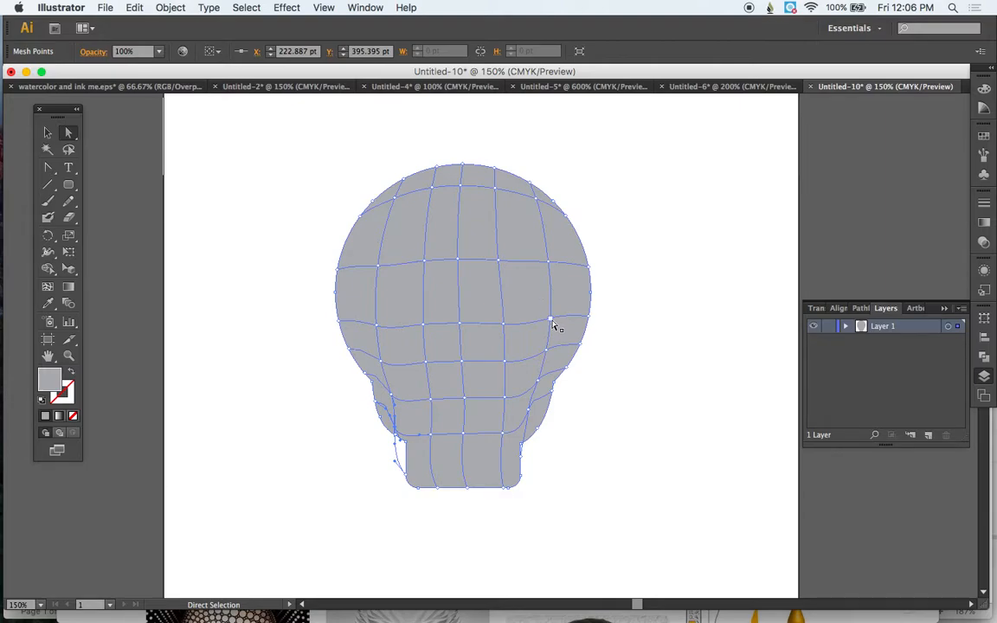
key("shift+c")
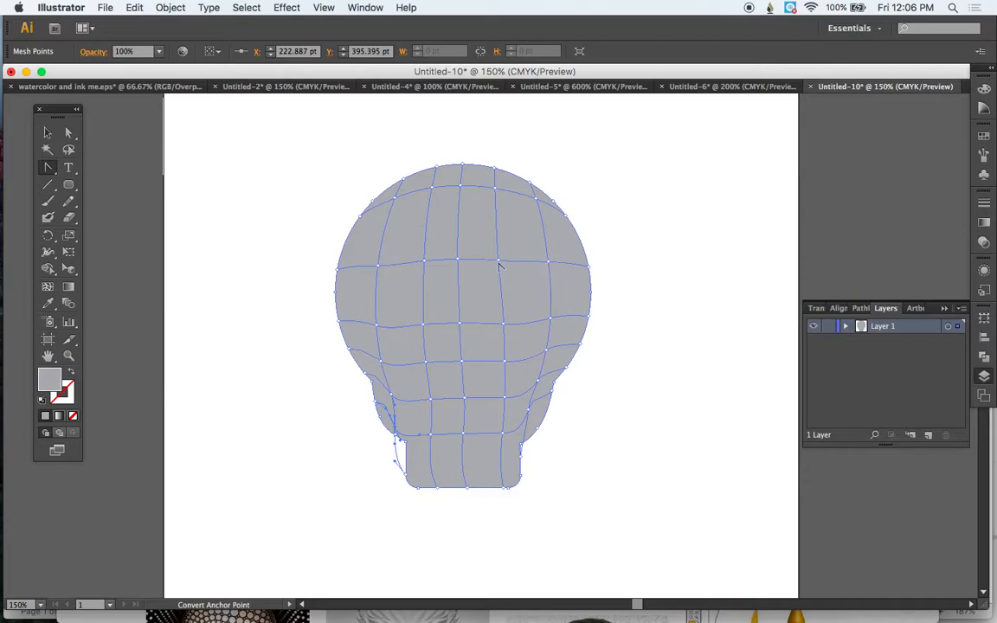
key("a")
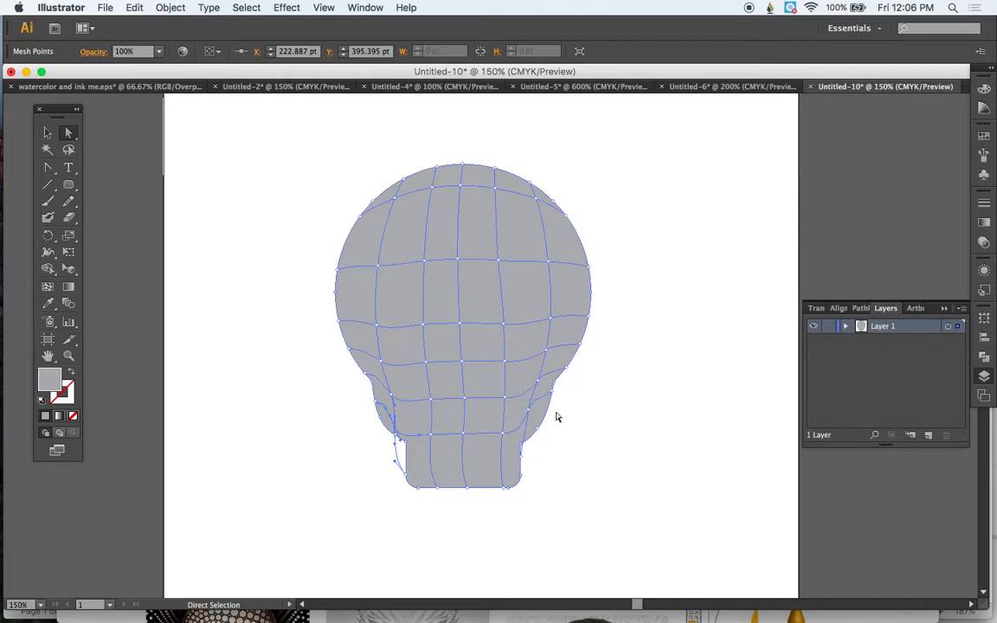
left_click(568, 224)
left_click(590, 267)
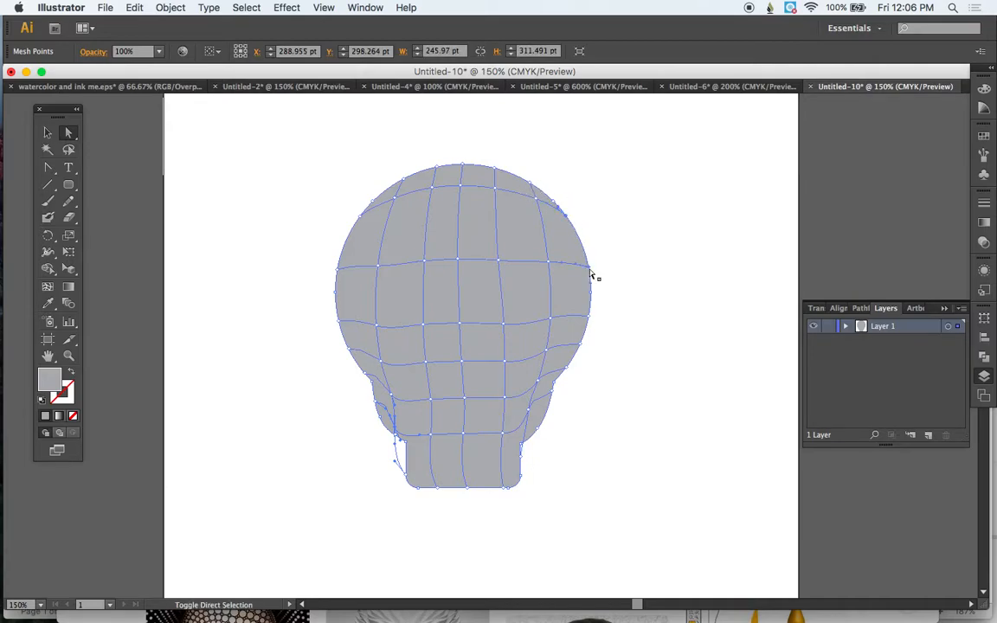
left_click(588, 316)
left_click(581, 347)
left_click(537, 430)
left_click(984, 136)
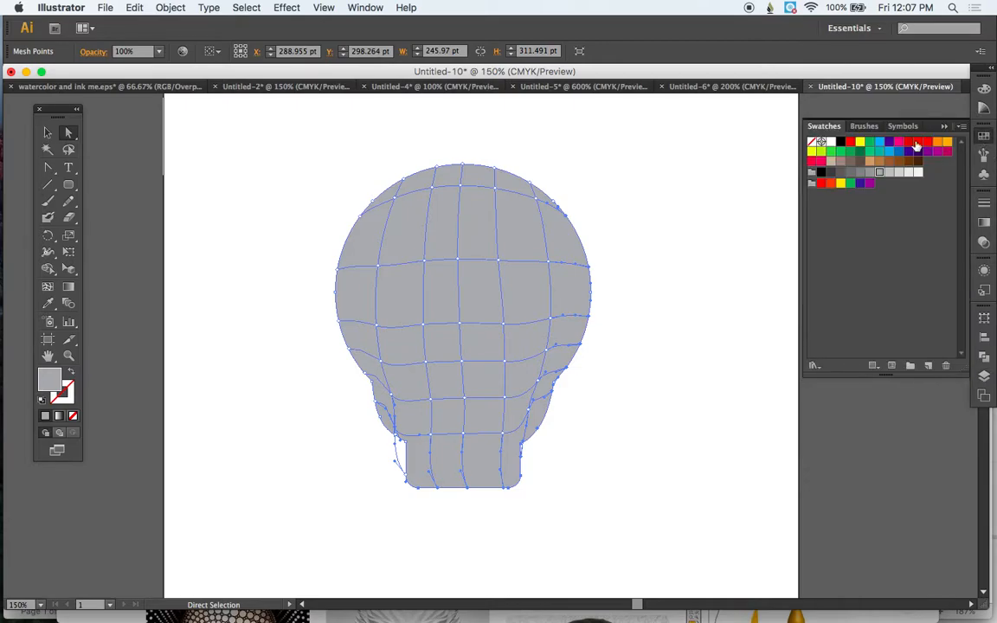
left_click(839, 172)
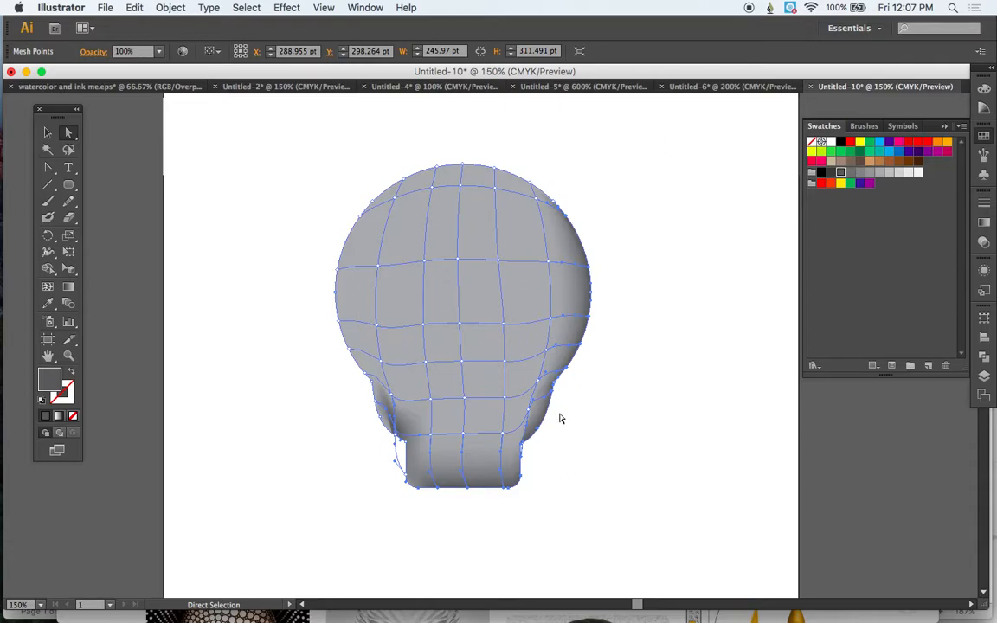
left_click(605, 496)
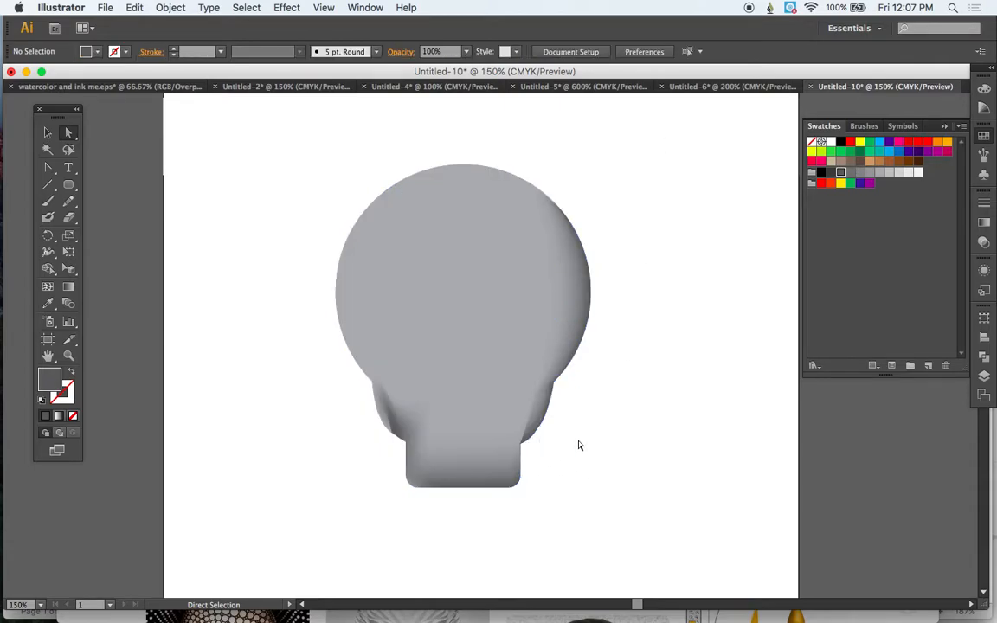
Step: Color the column of mesh points just inside the skull's right edge, from cheek to upper forehead, with the K=60 gray swatch
left_click(526, 422)
left_click(538, 384)
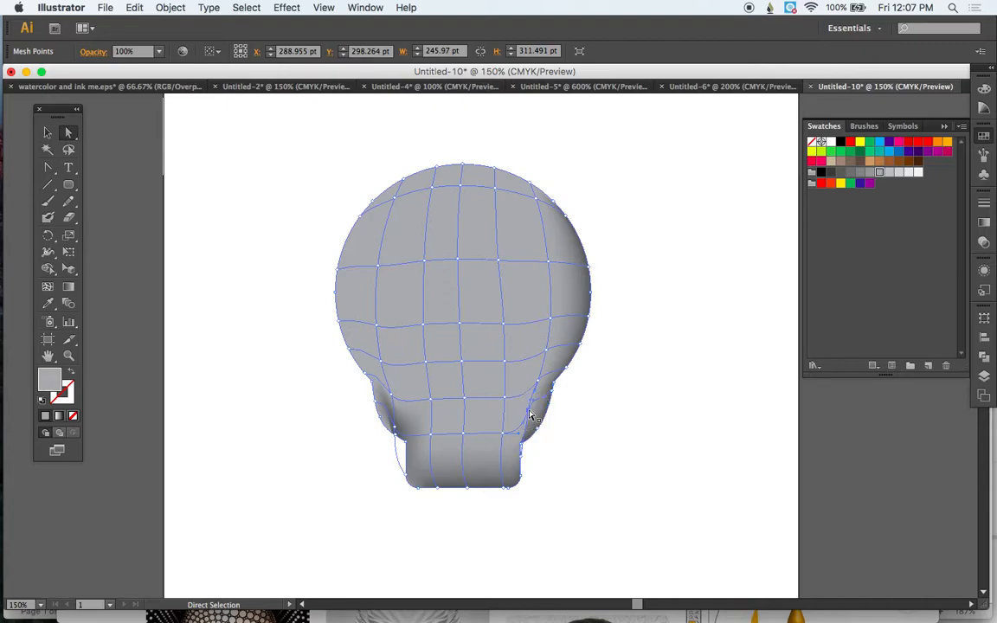
left_click(545, 358)
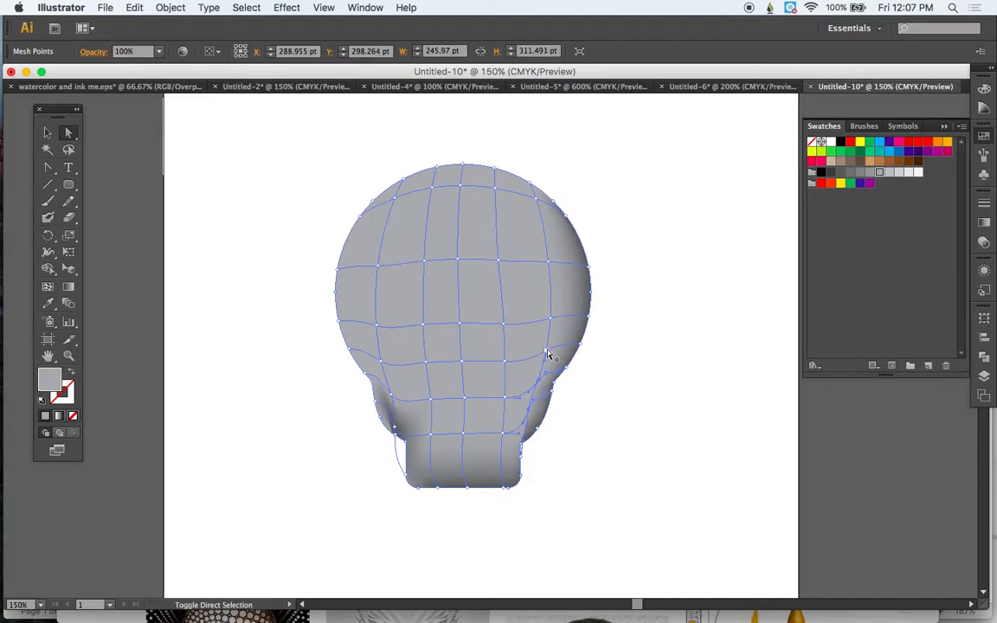
left_click(545, 263)
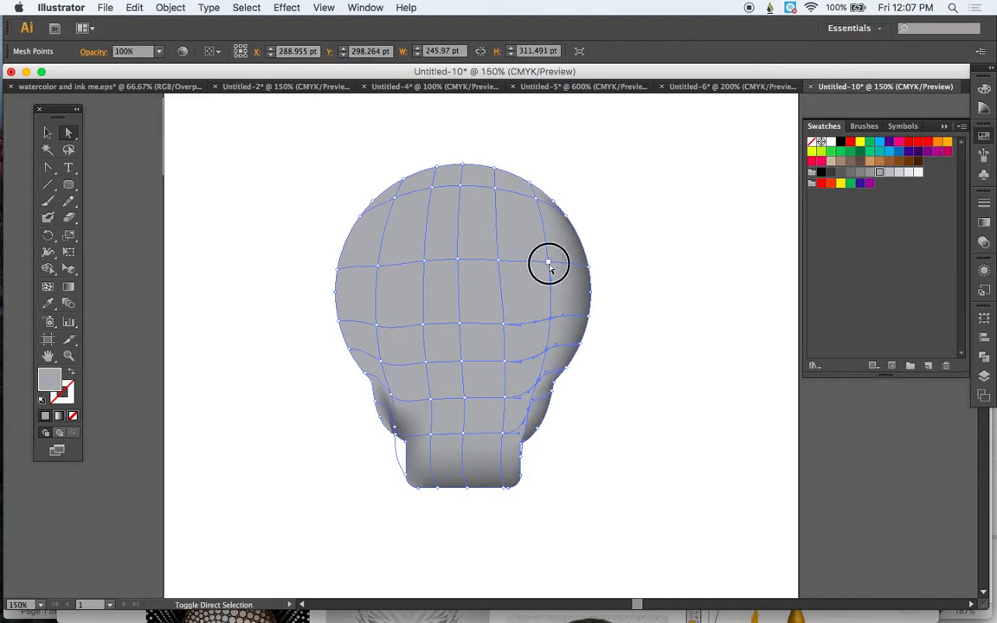
left_click(534, 198)
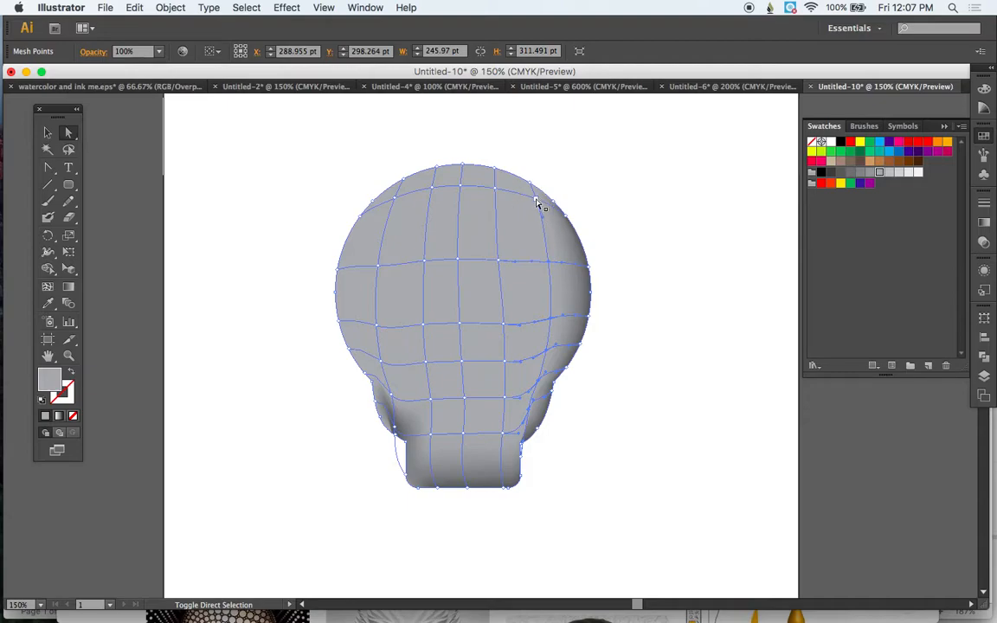
left_click(859, 172)
left_click(586, 480)
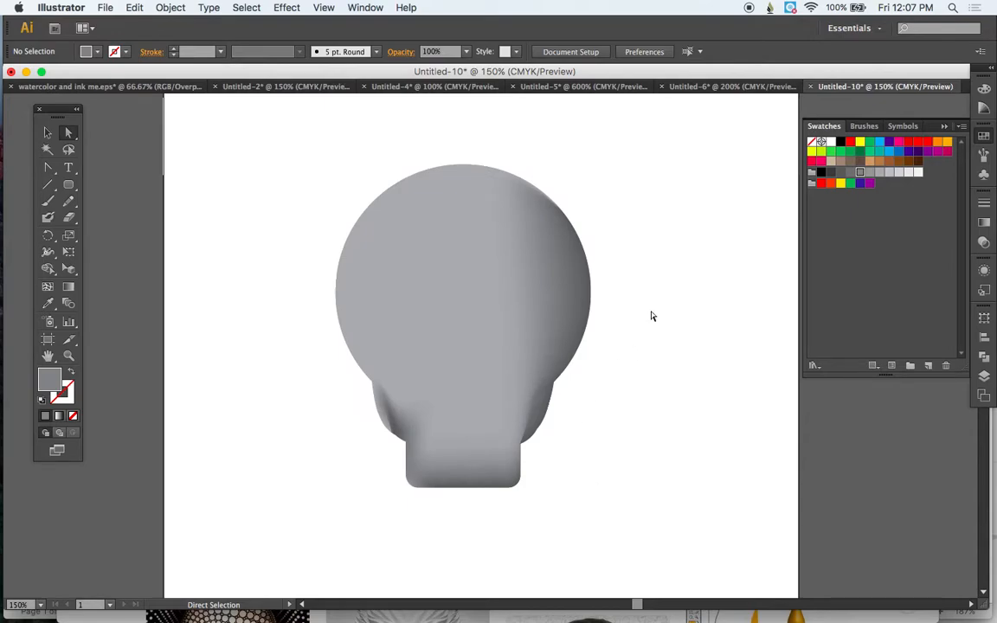
Step: Shade the row of mesh points across the face above the jaw with a slightly darker gray swatch
left_click(481, 424)
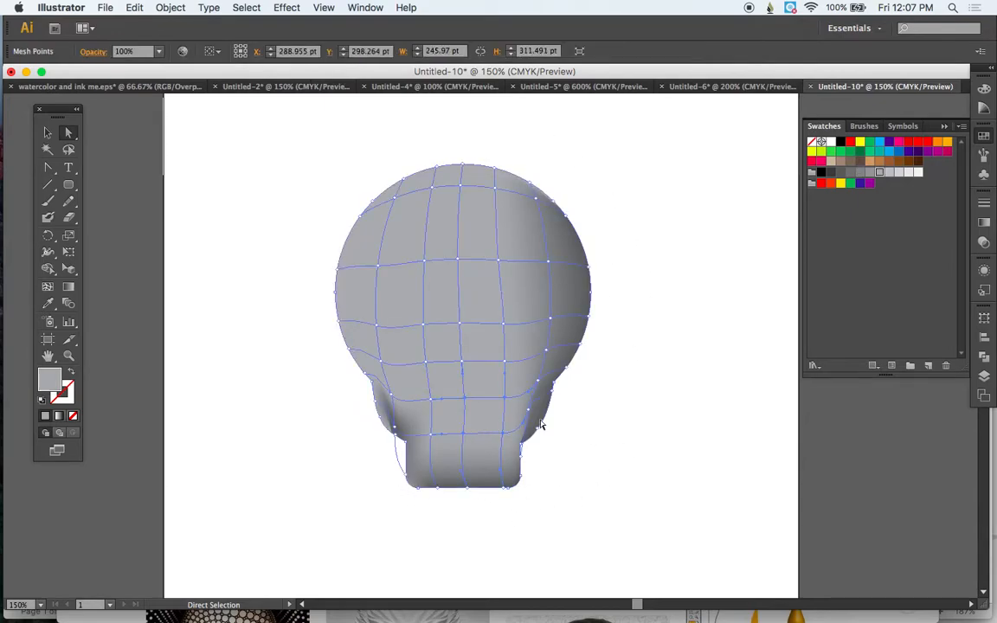
left_click(593, 485)
left_click(500, 396)
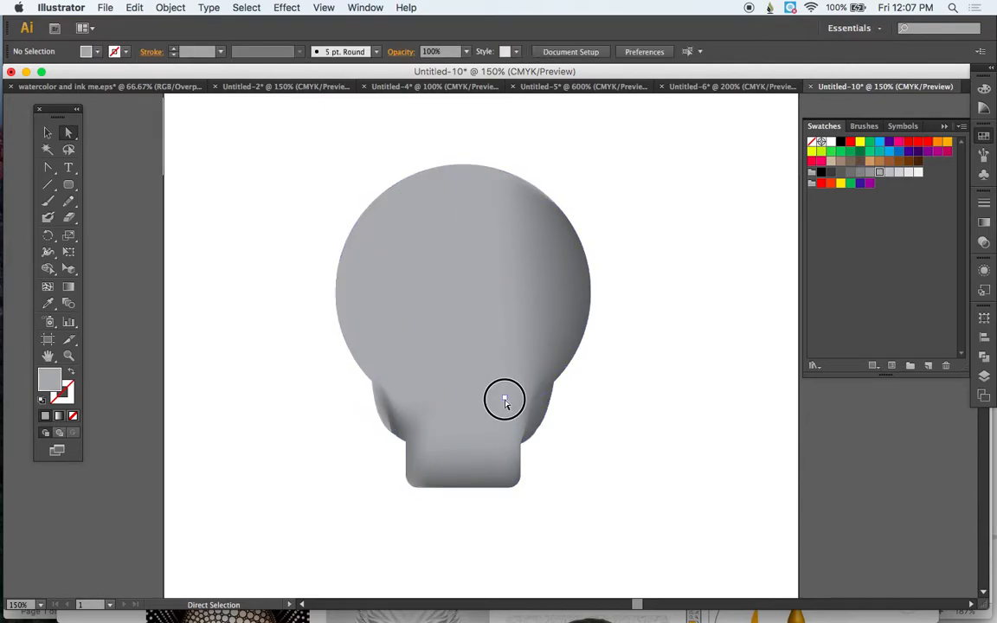
left_click(430, 398, "shift")
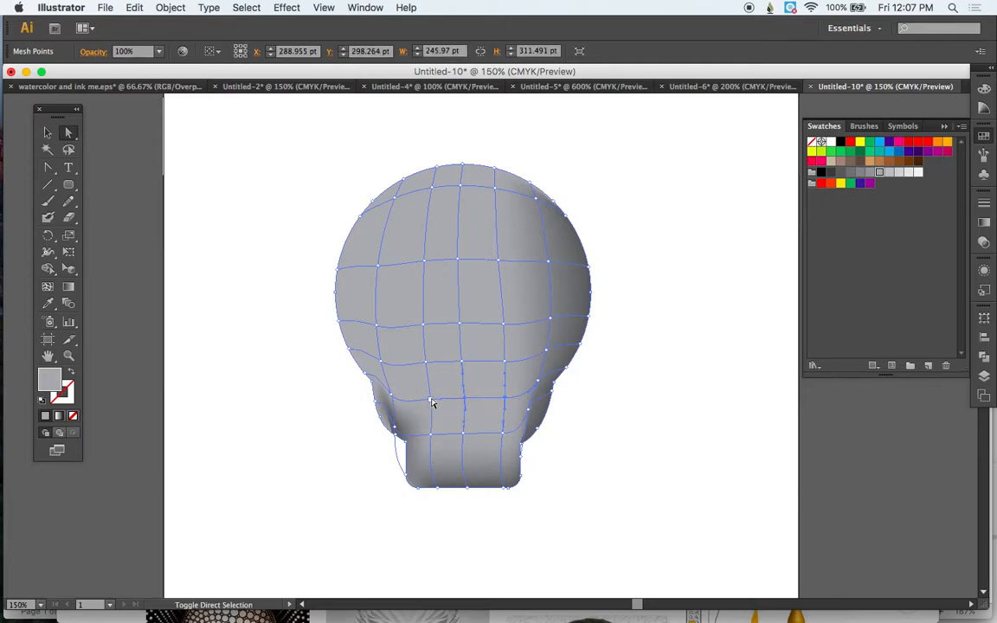
left_click(392, 396, "shift")
left_click(869, 171)
left_click(580, 448)
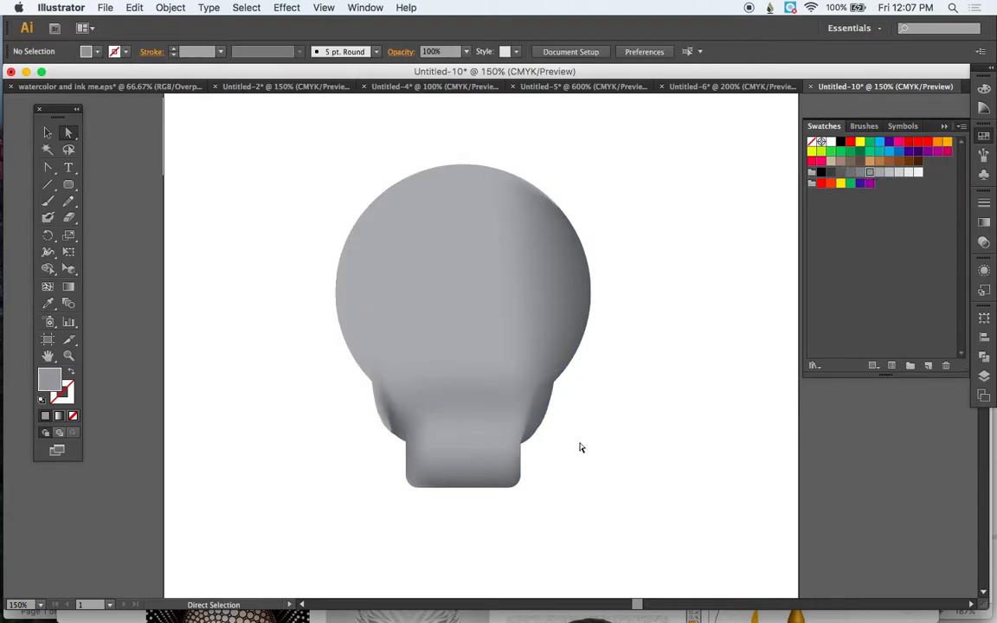
Step: Darken the mesh area on the right side of the face above the cheek with the K=60 gray swatch
left_click(520, 395)
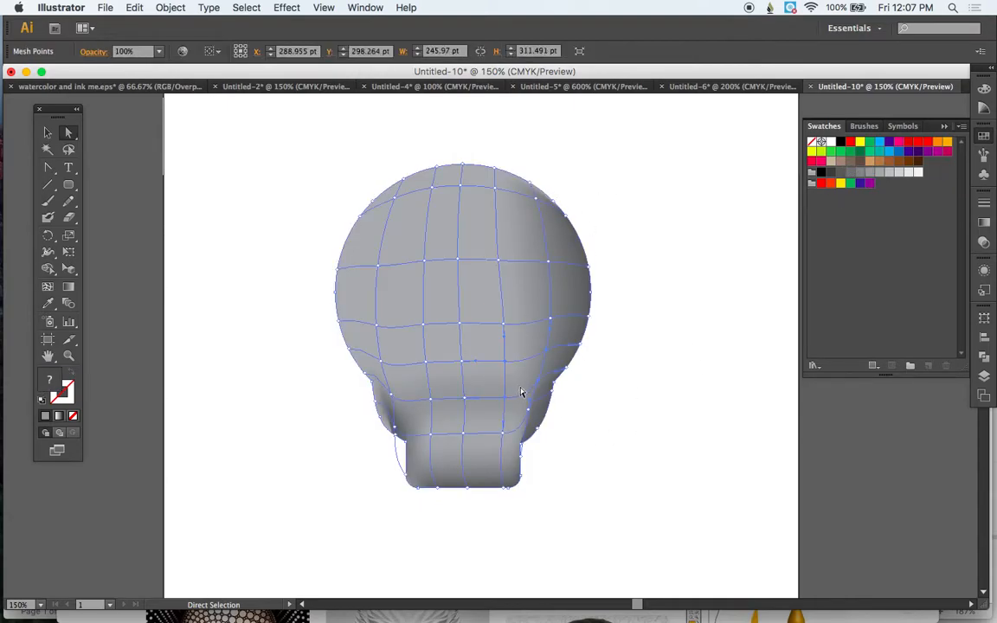
left_click(870, 173)
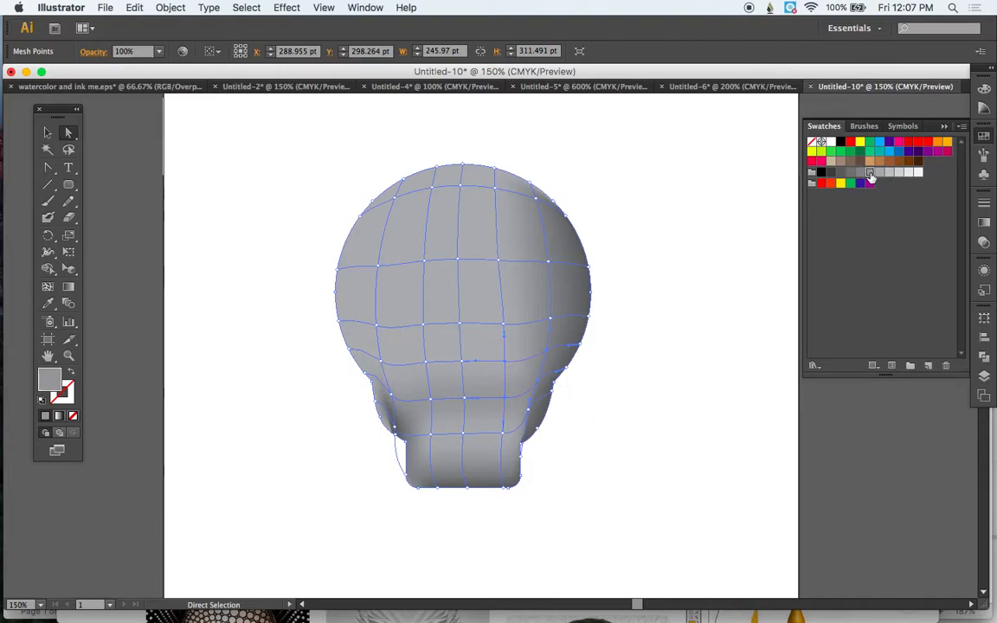
left_click(539, 380, "shift")
left_click(546, 351, "shift")
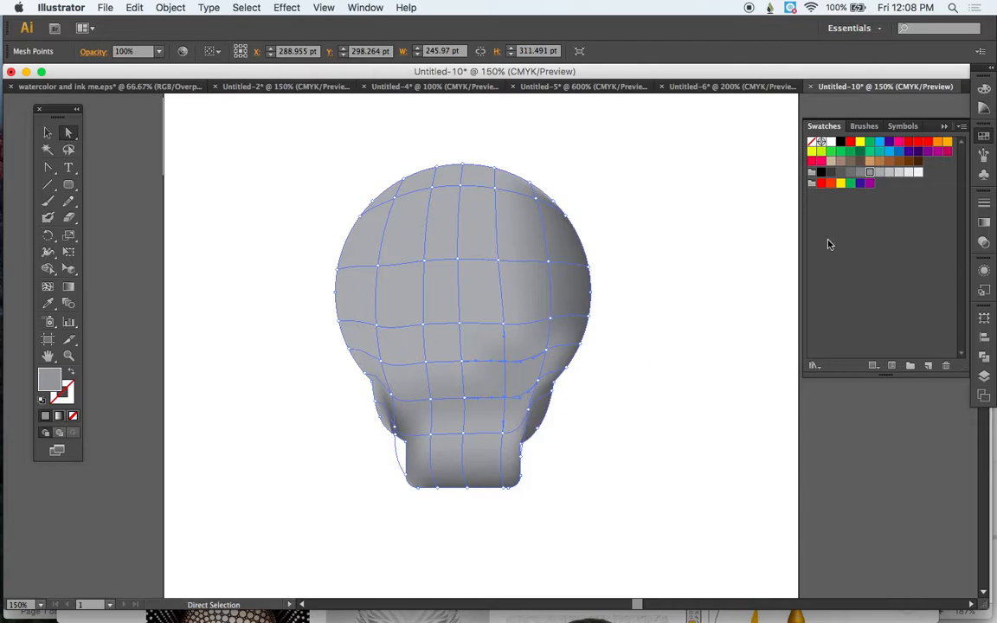
left_click(859, 171)
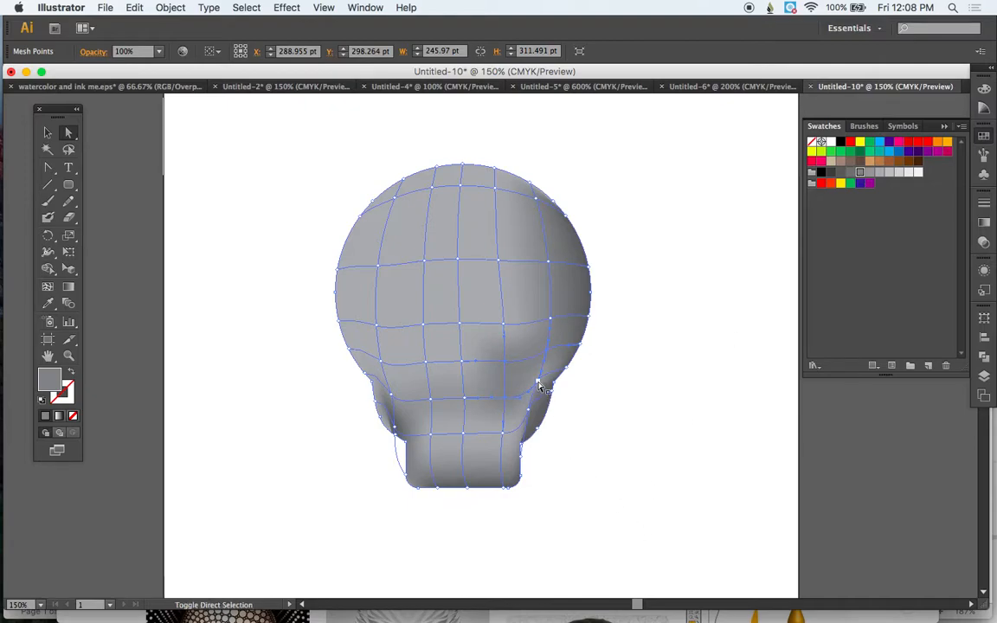
left_click(489, 348)
left_click(859, 172)
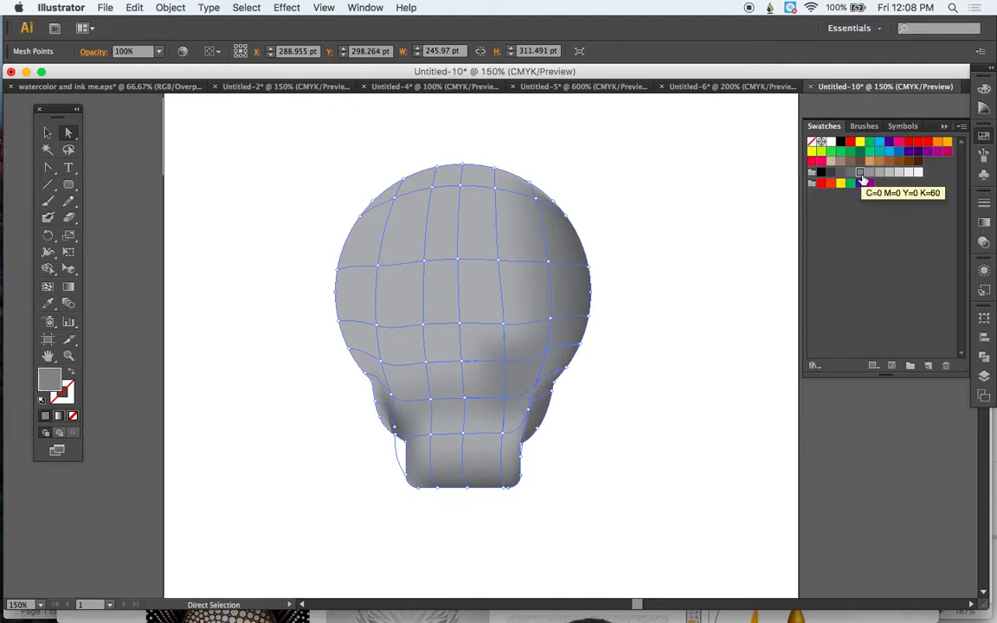
left_click(625, 394)
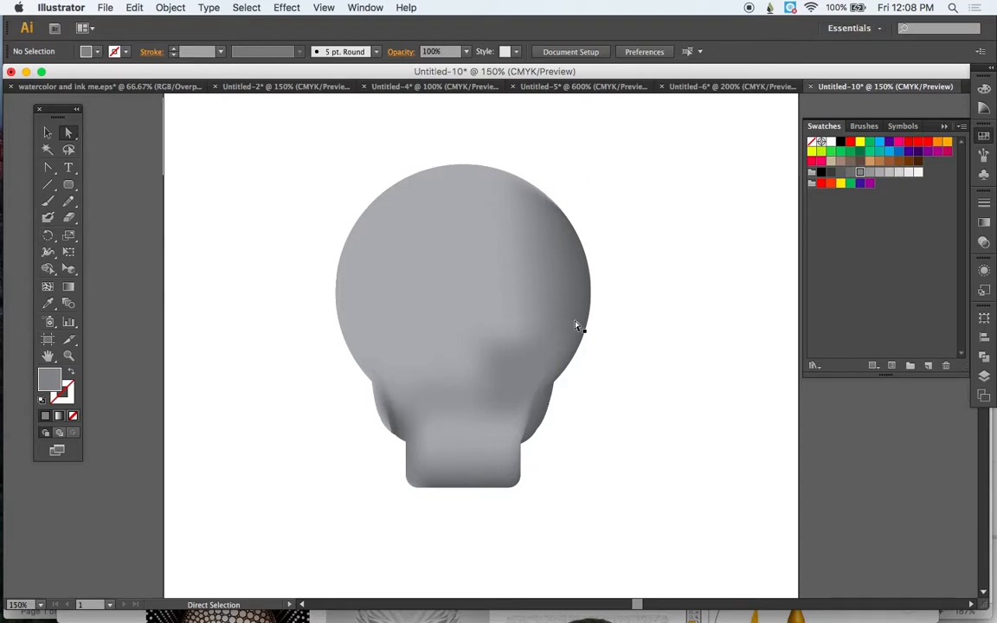
left_click(538, 350)
left_click(708, 362)
left_click(535, 338)
left_click(625, 491)
Step: Add a new layer above the skull artwork and lock the skull's layer
left_click(986, 378)
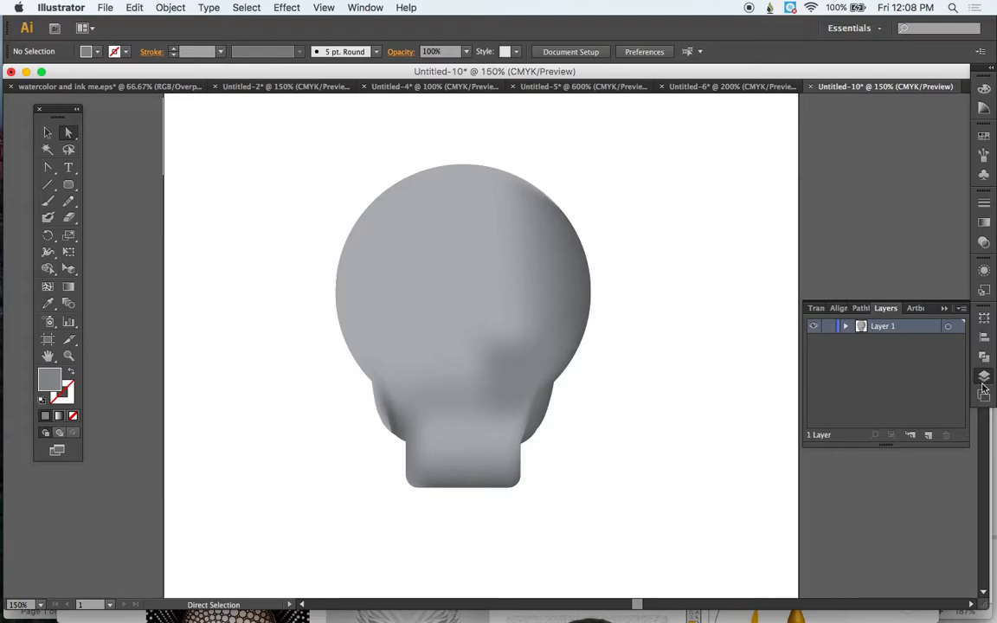
left_click(929, 436)
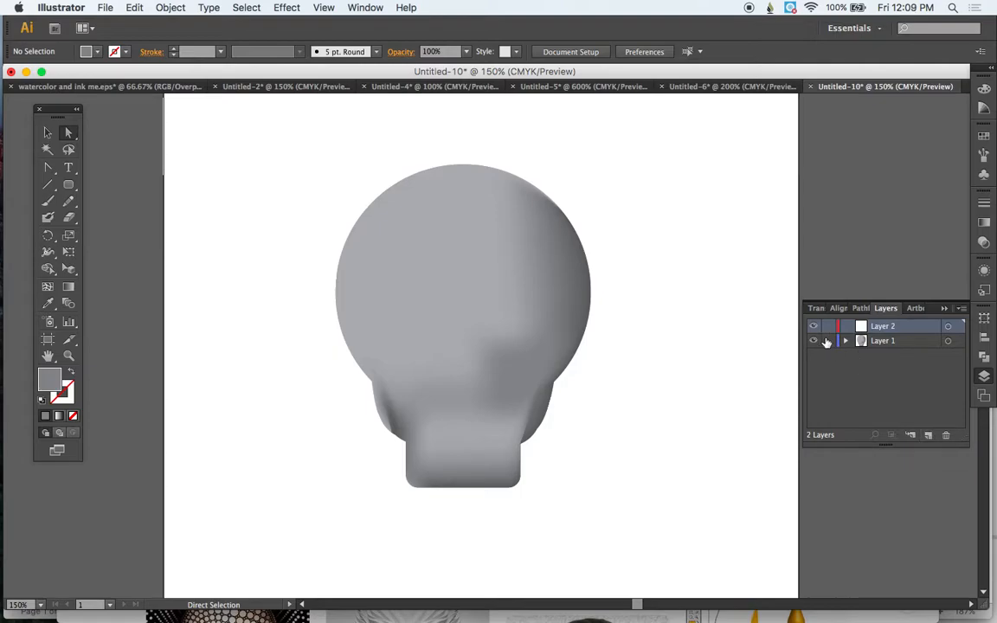
left_click(827, 342)
Step: Draw a rounded rectangle as the skull's left eye socket, with a black fill and a 1 pt linear white-to-black gradient stroke
left_click(68, 184)
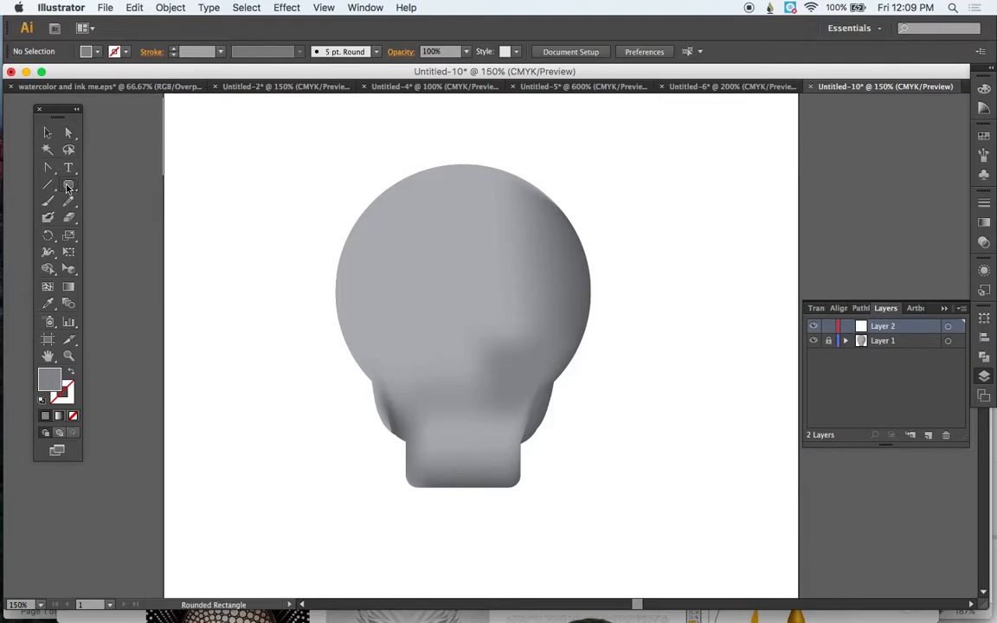
left_click(90, 51)
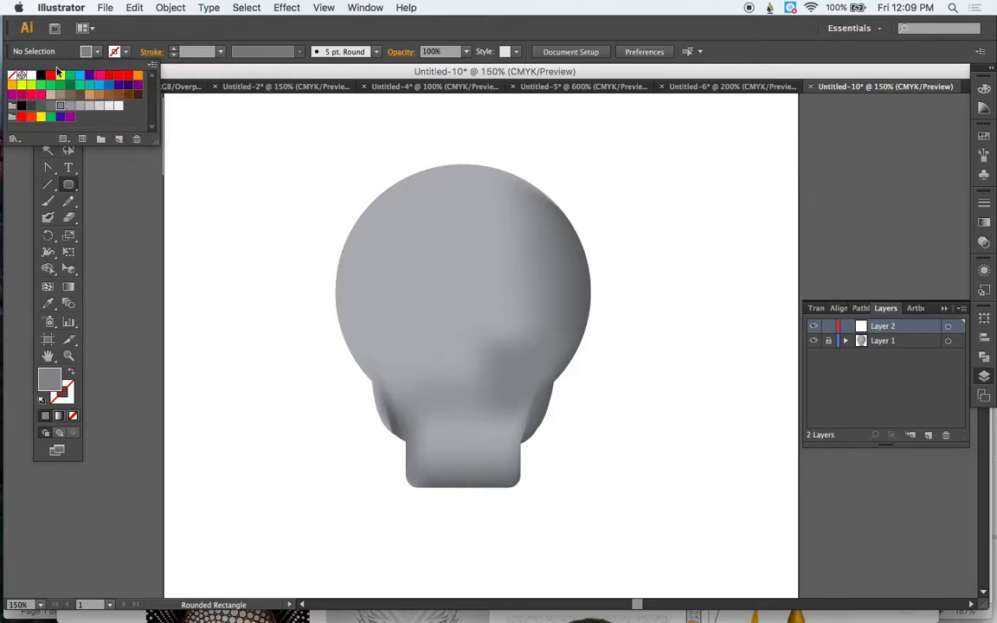
left_click(41, 78)
left_click(107, 44)
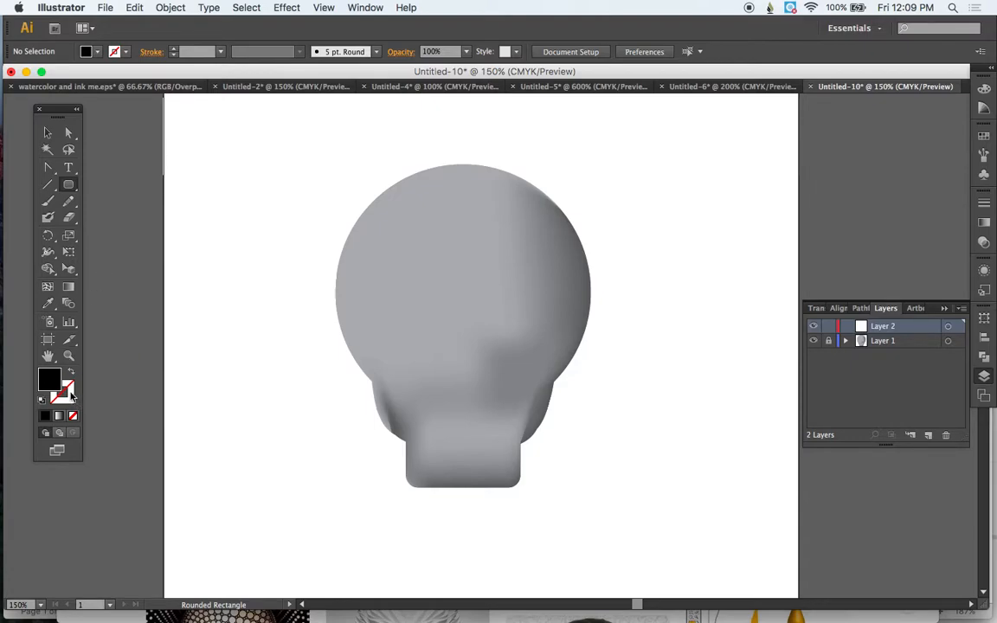
left_click(70, 393)
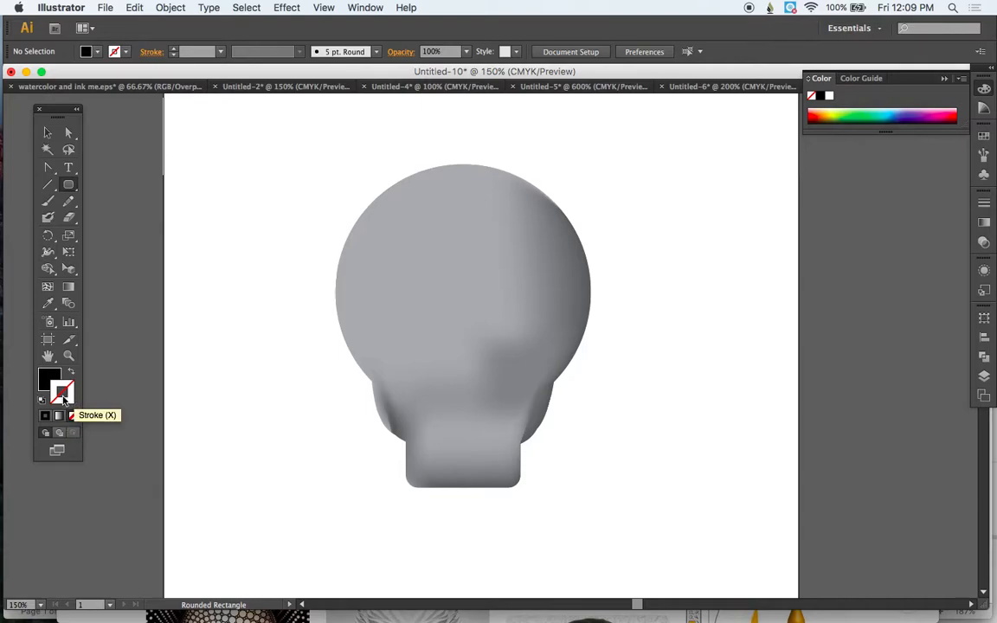
left_click(59, 418)
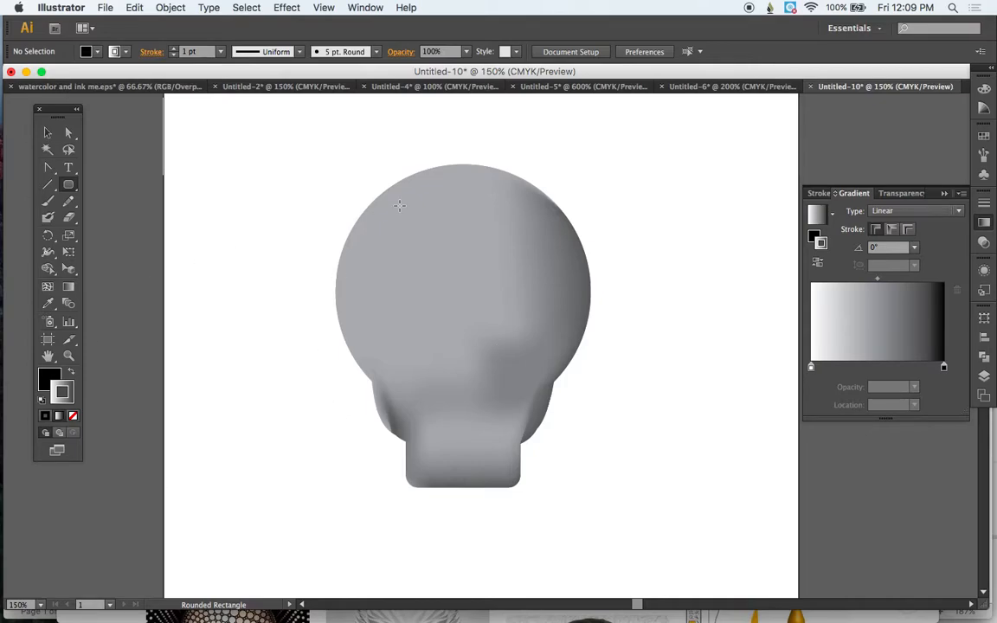
left_click_drag(444, 349, 364, 277)
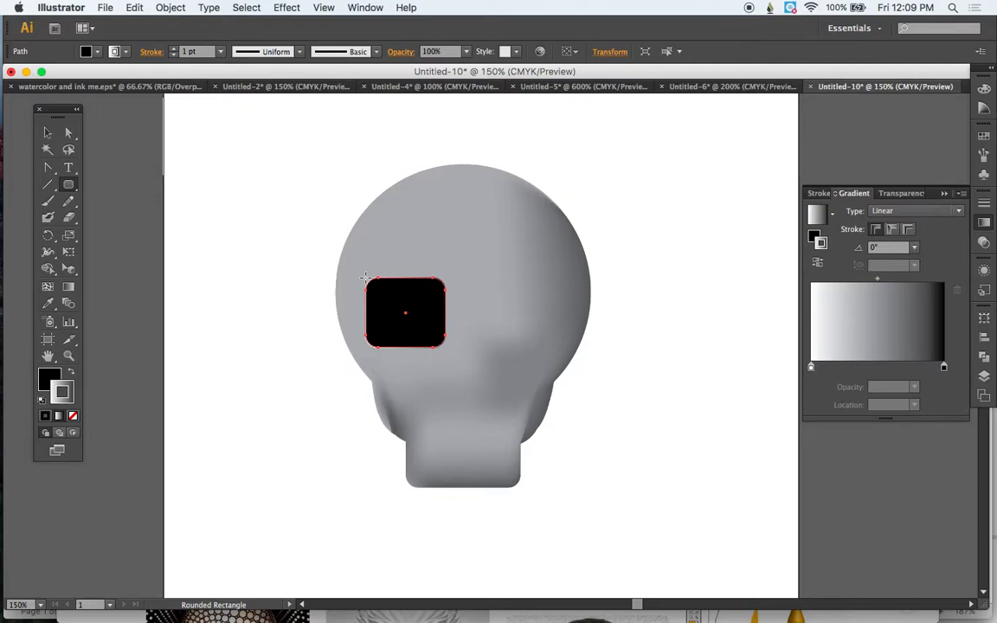
Step: Reshape the eye socket by pulling its upper-left corner outward and curving its corner anchor points
key("a")
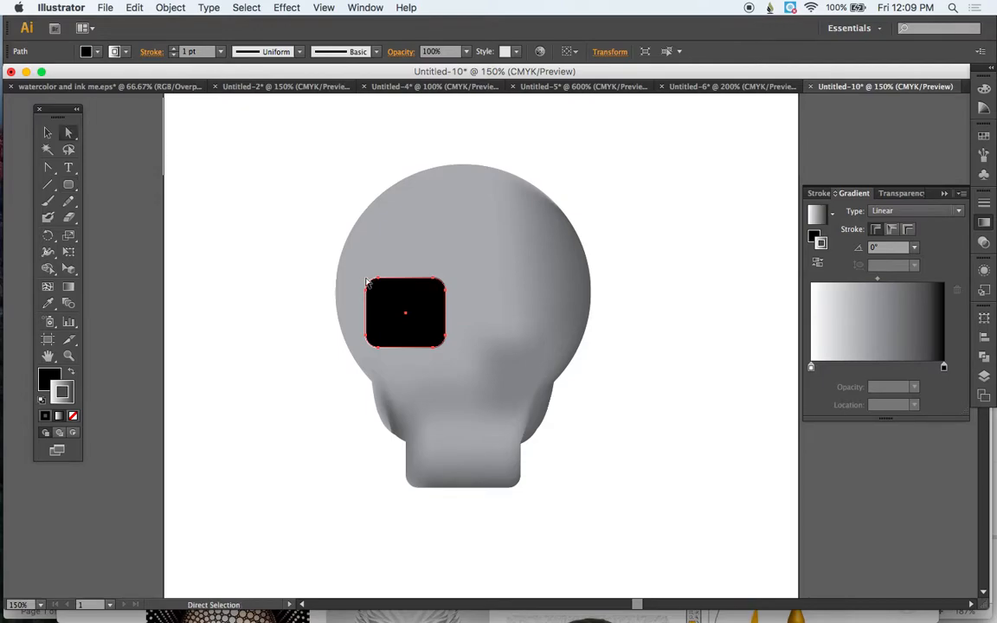
left_click_drag(380, 284, 356, 277)
key("shift+c")
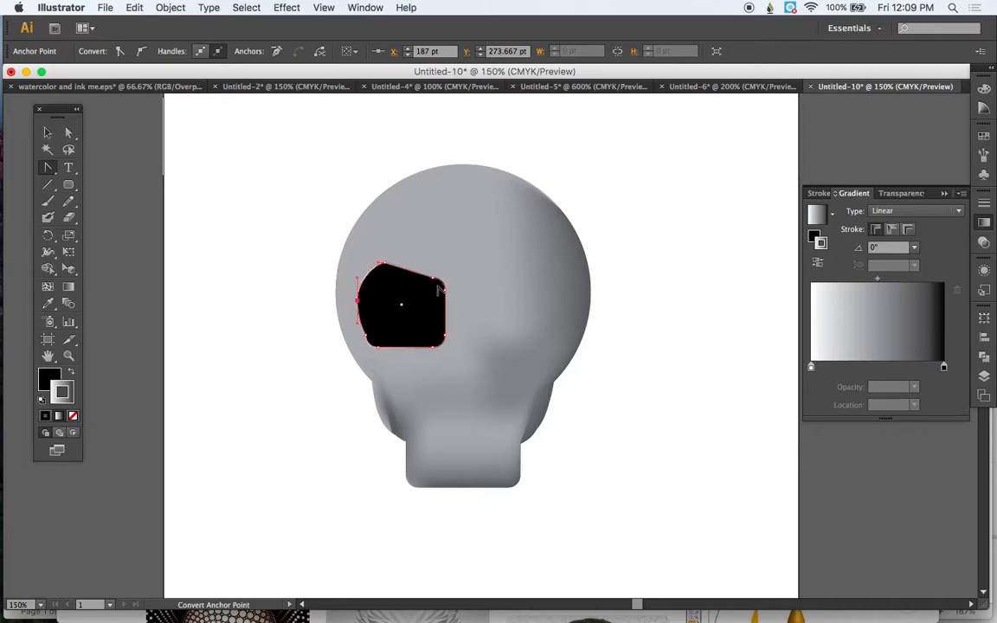
left_click(443, 285)
left_click(367, 339)
left_click(48, 132)
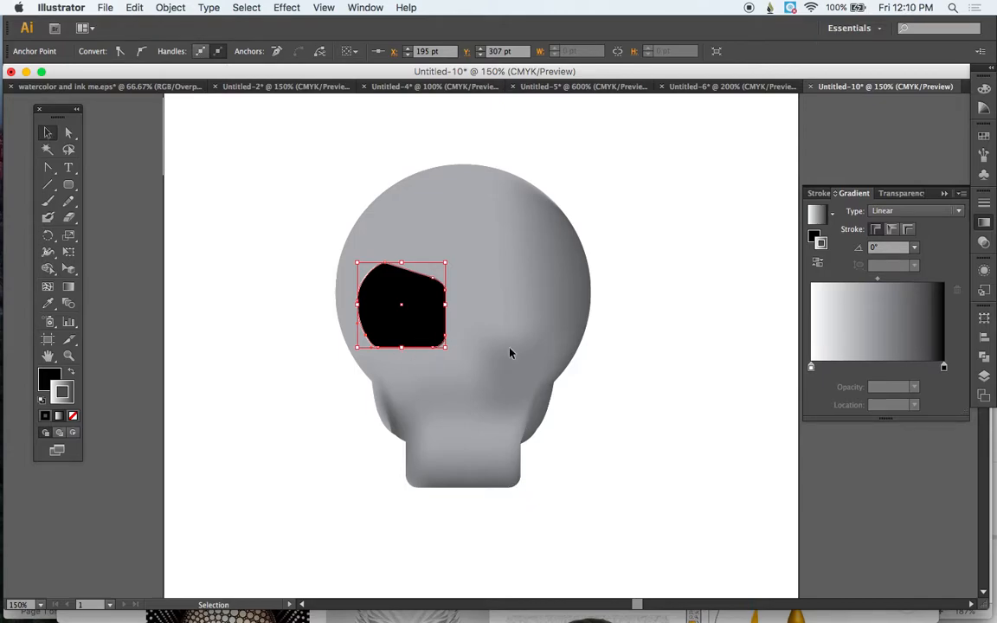
Step: Set the angle of the left eye socket's linear stroke gradient to 120°
key("super+equal")
key("super+equal")
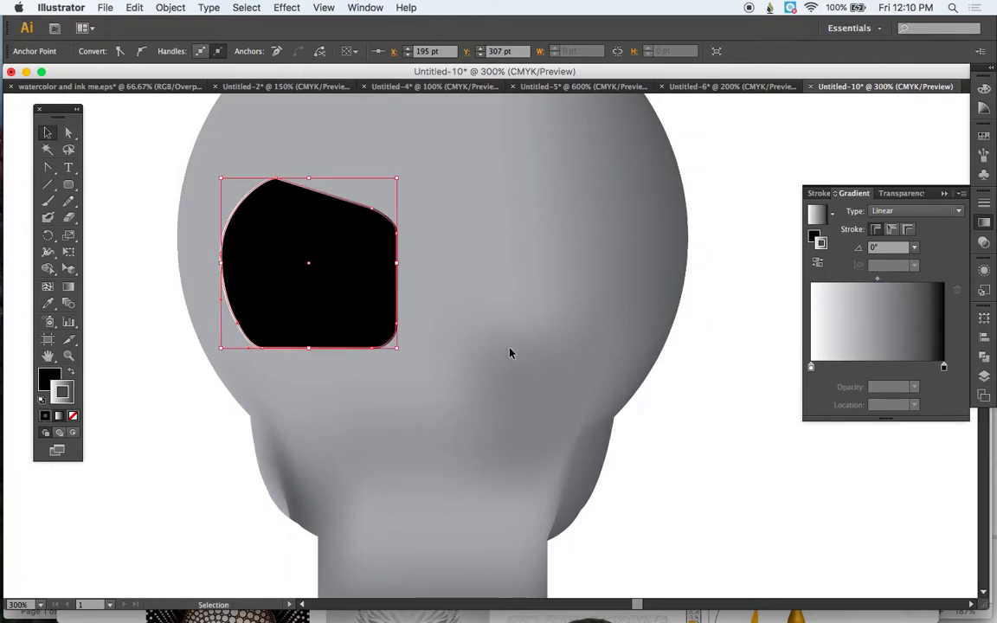
left_click(68, 133)
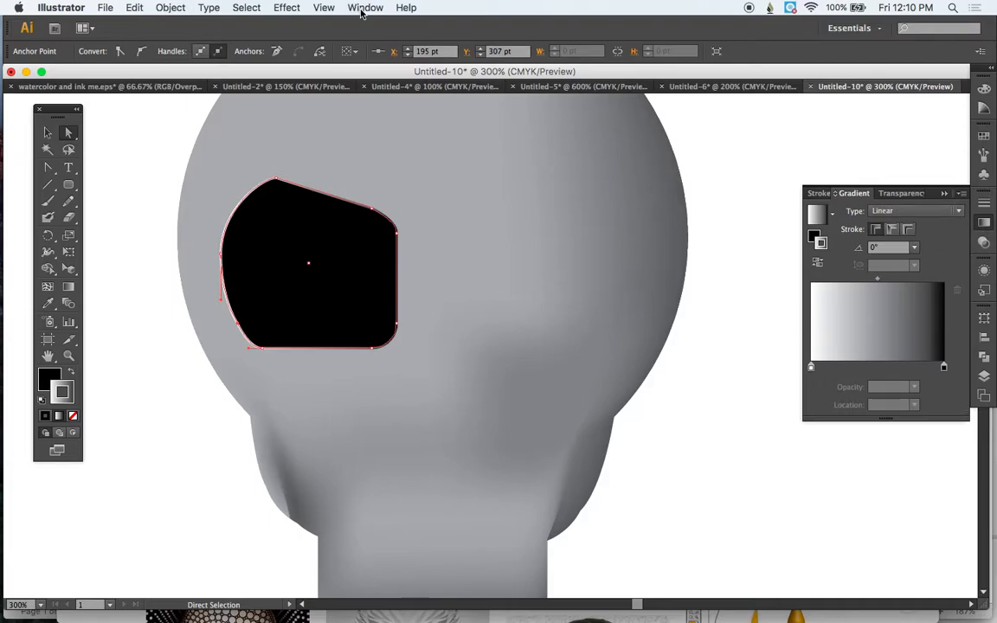
left_click(914, 249)
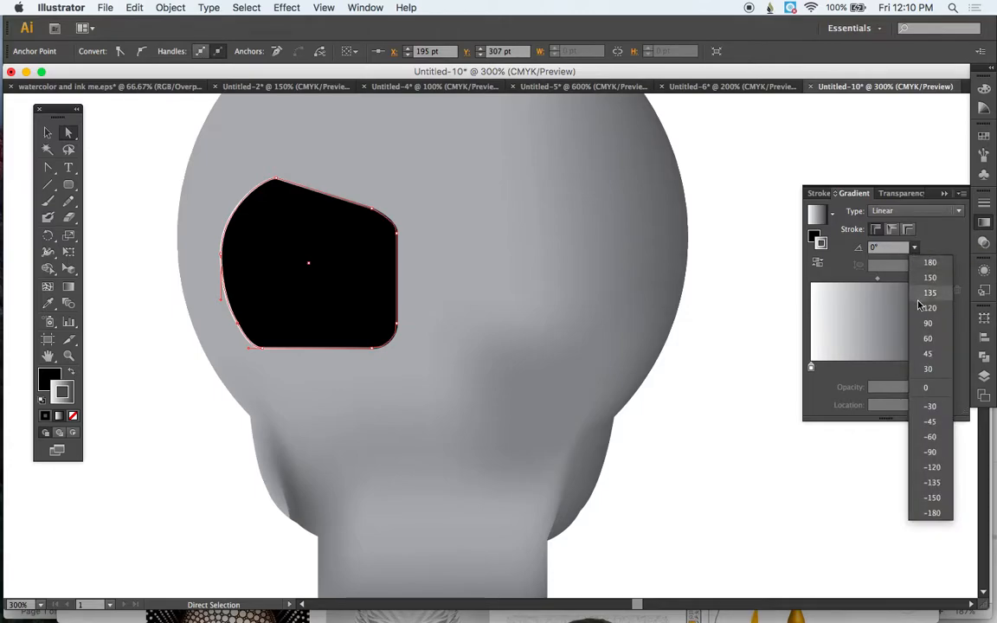
left_click(928, 326)
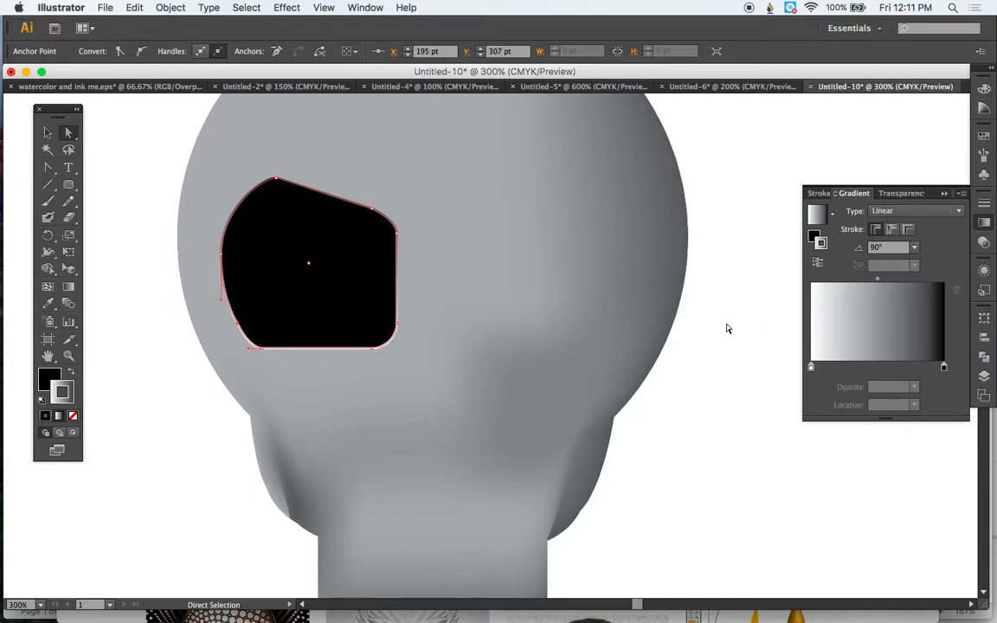
left_click(914, 248)
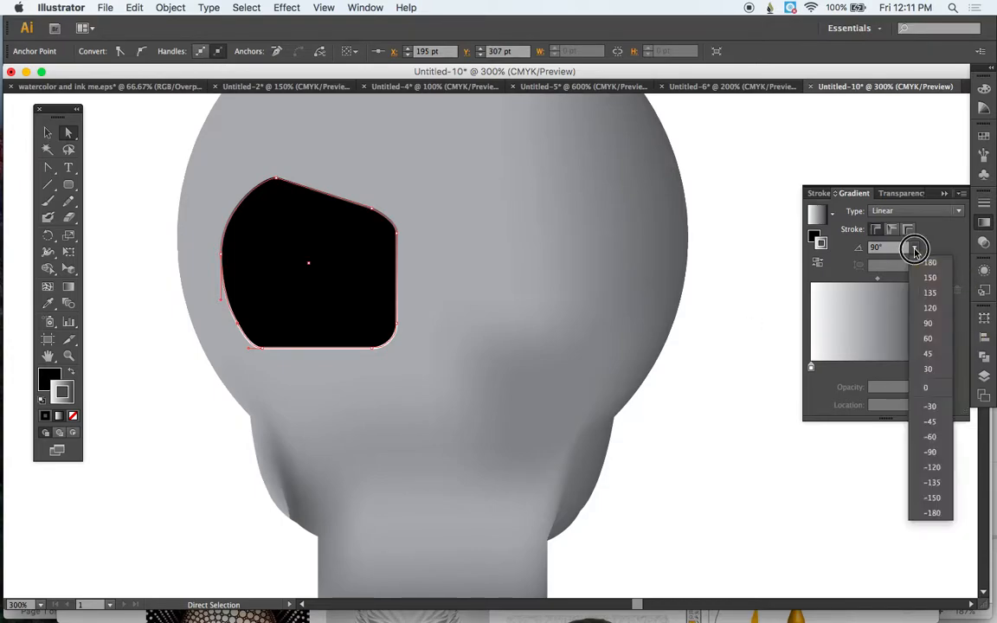
left_click(926, 310)
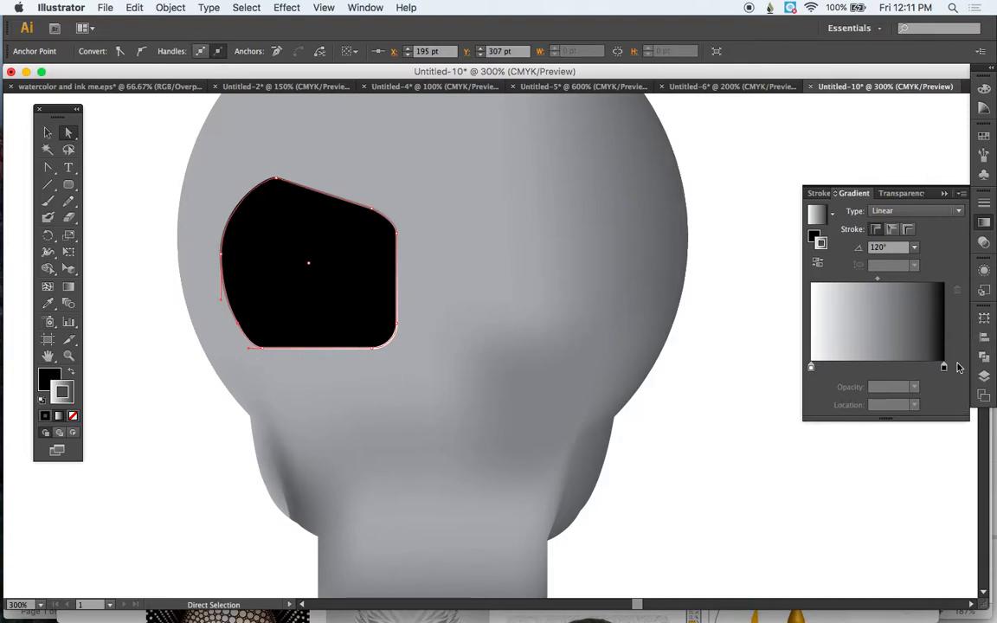
Step: Increase the left eye socket's stroke weight to 4 pt and apply Width Profile 2 to it
left_click(985, 205)
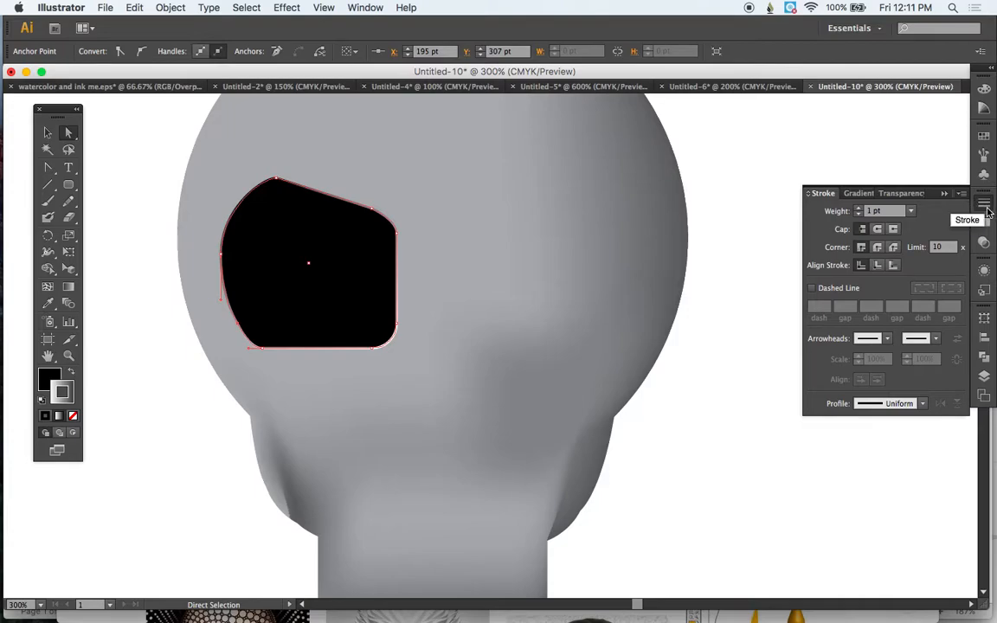
left_click(860, 208)
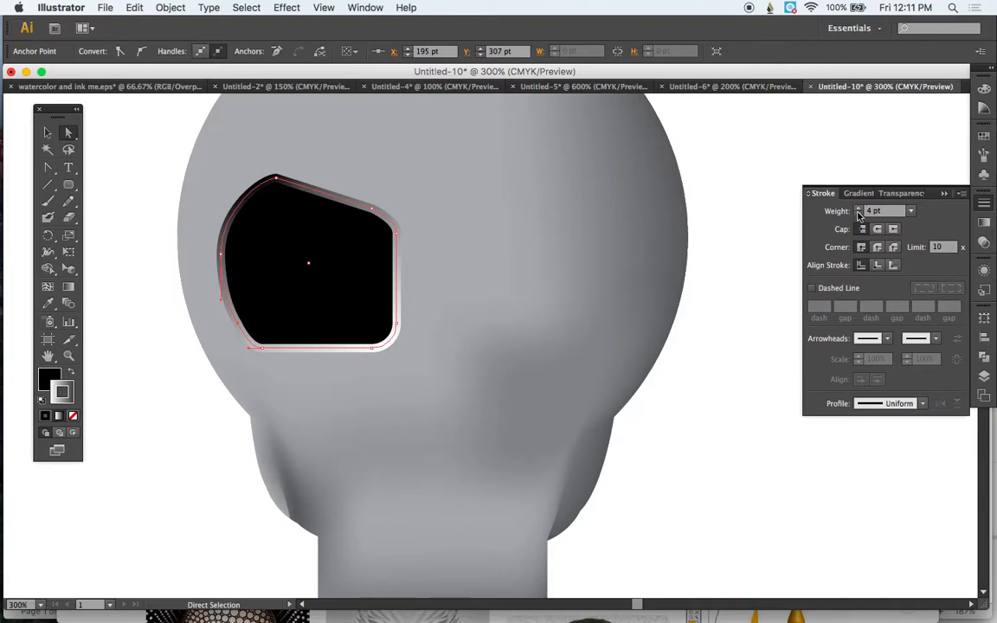
left_click(923, 405)
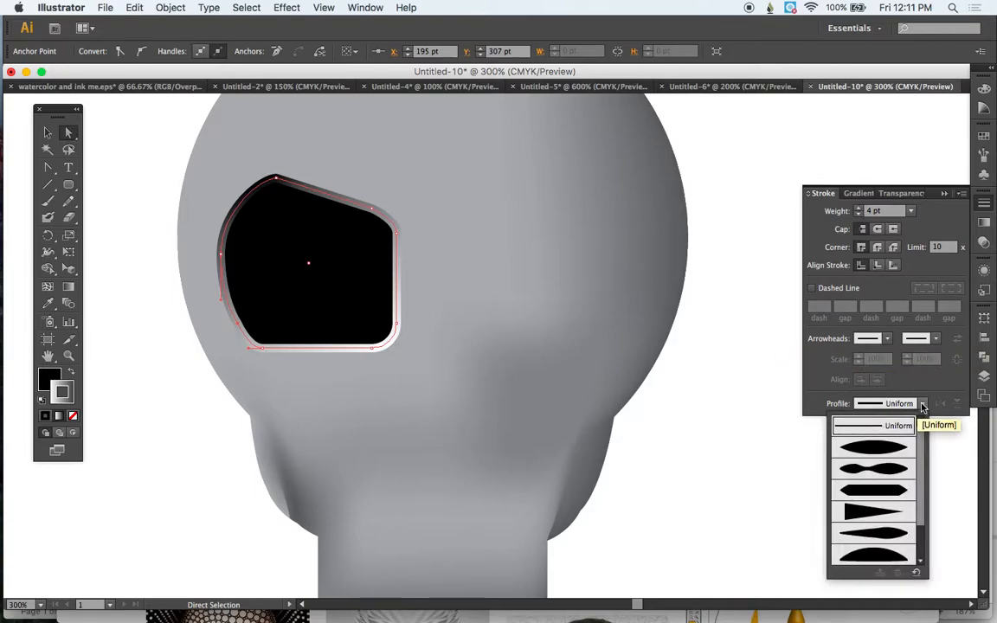
left_click(880, 472)
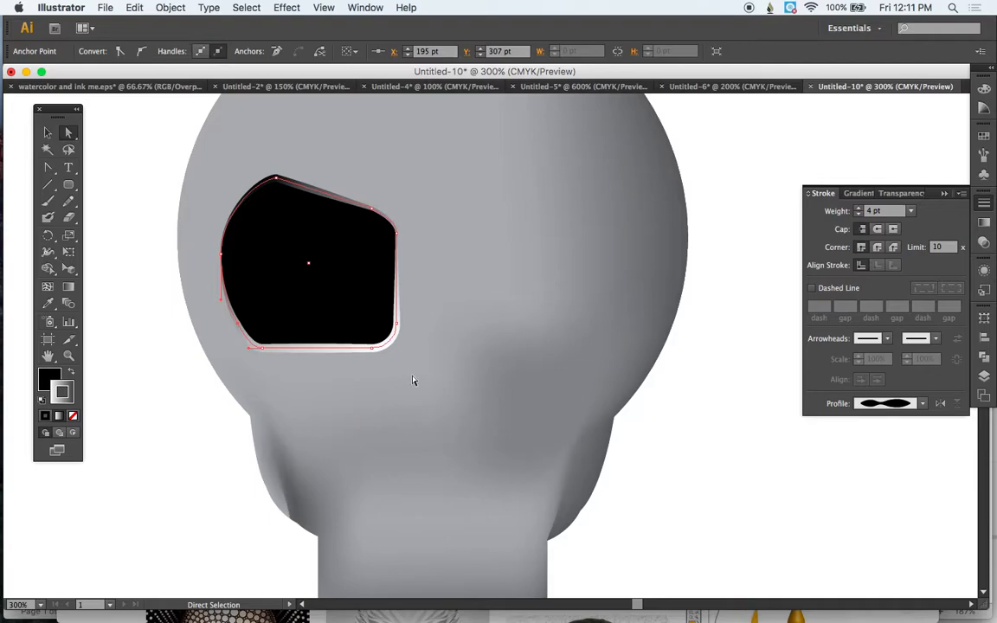
left_click(922, 403)
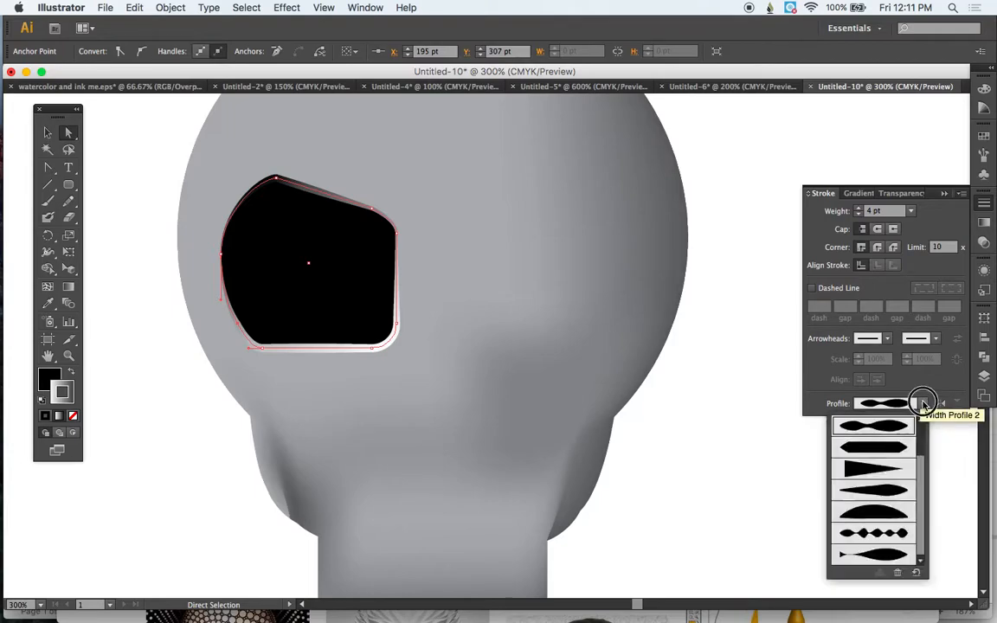
left_click(861, 470)
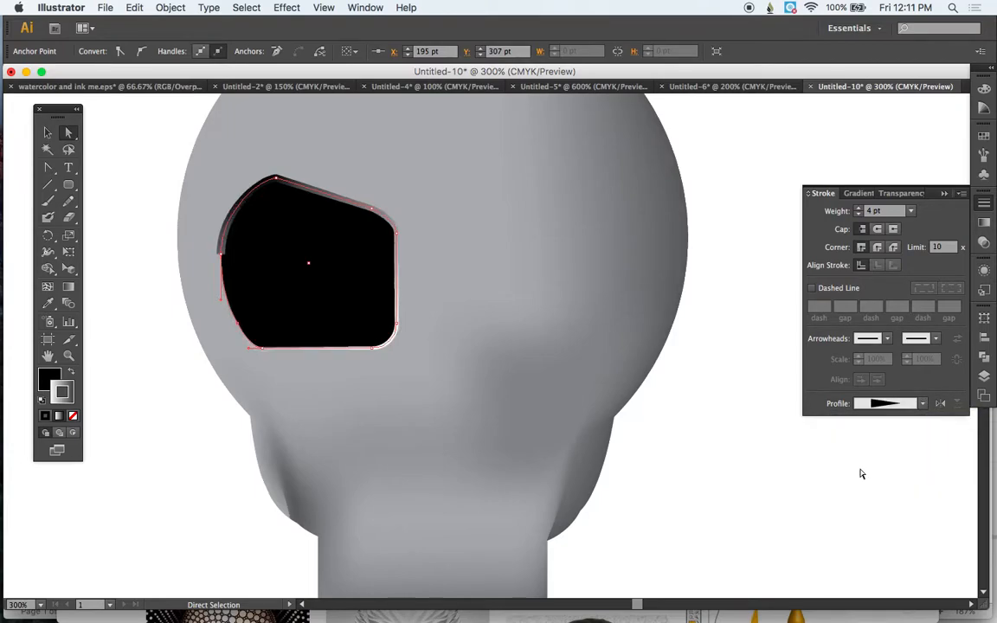
left_click(923, 406)
left_click(879, 428)
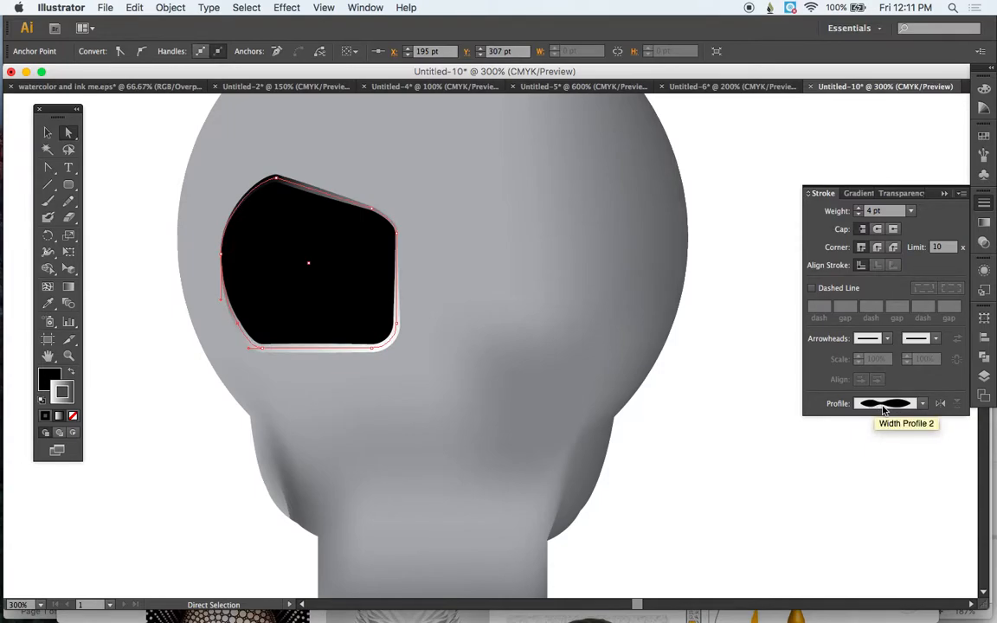
left_click(961, 193)
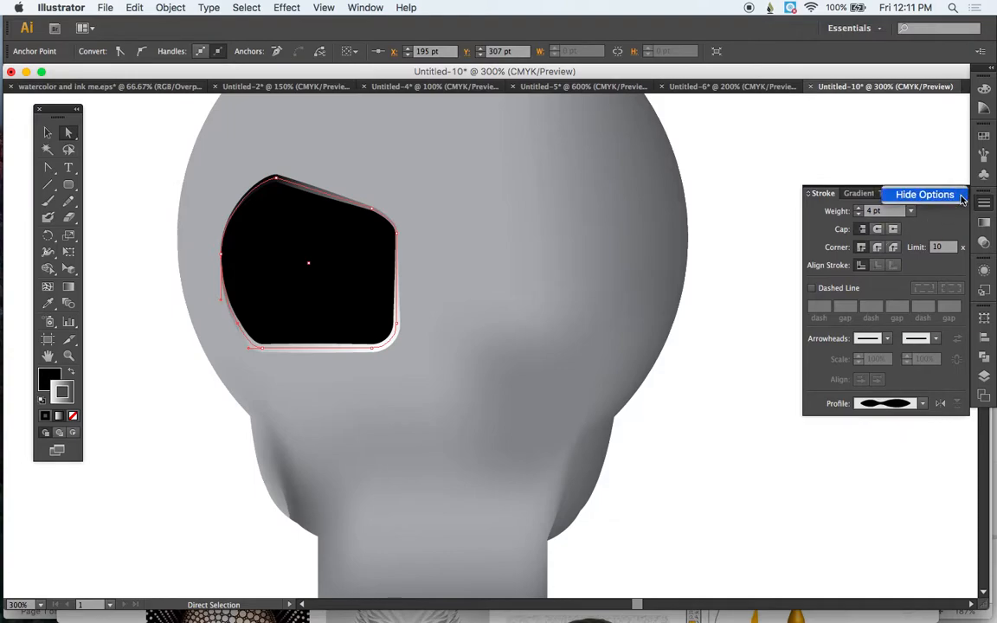
left_click(948, 230)
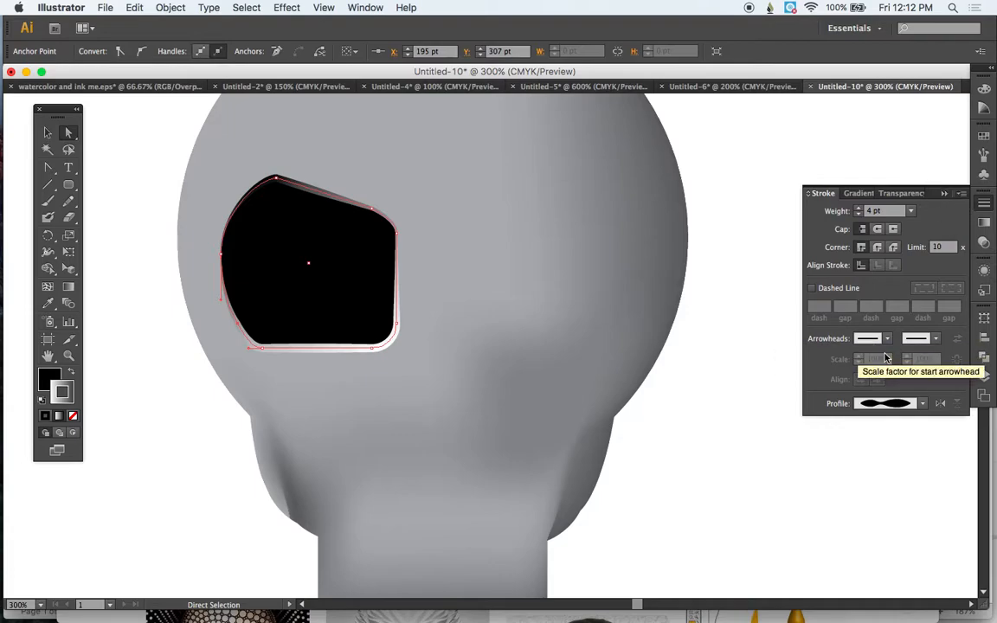
left_click(945, 195)
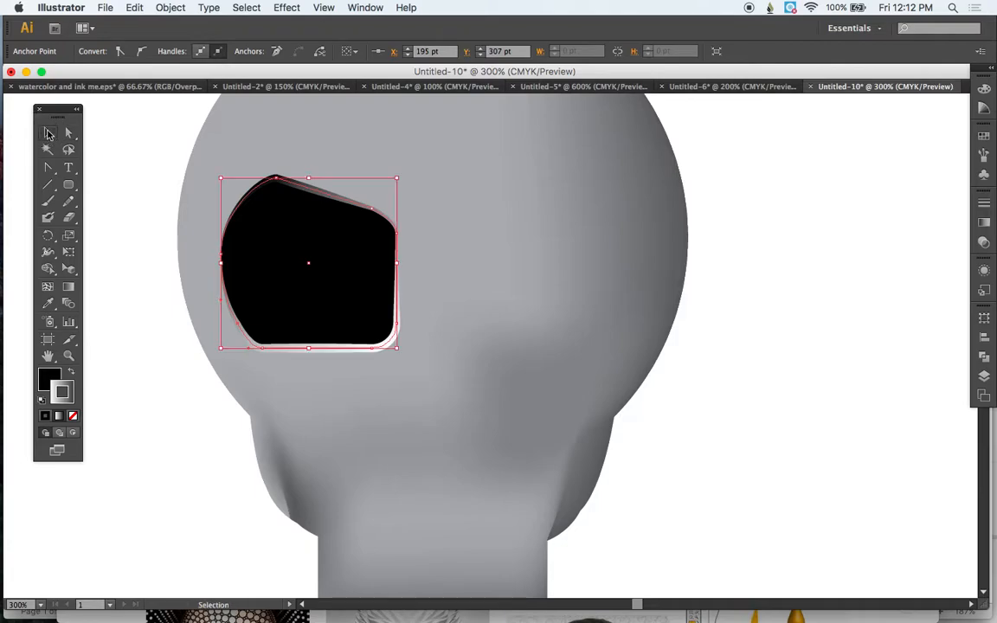
Step: Duplicate the left eye socket onto the right side of the face at the same height
left_click(48, 133)
key("super+minus")
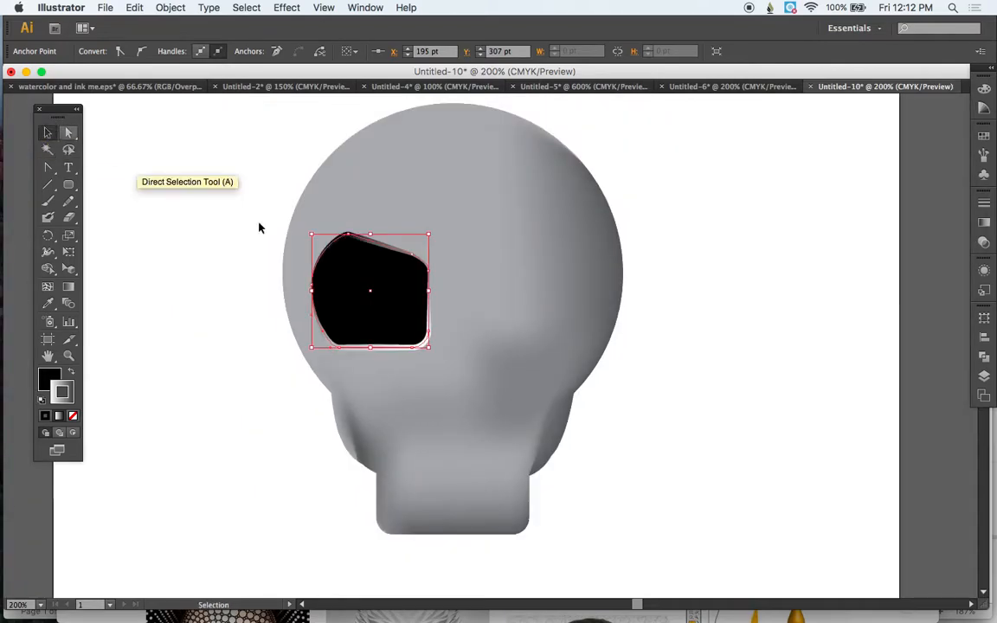
left_click(398, 287)
left_click(583, 347)
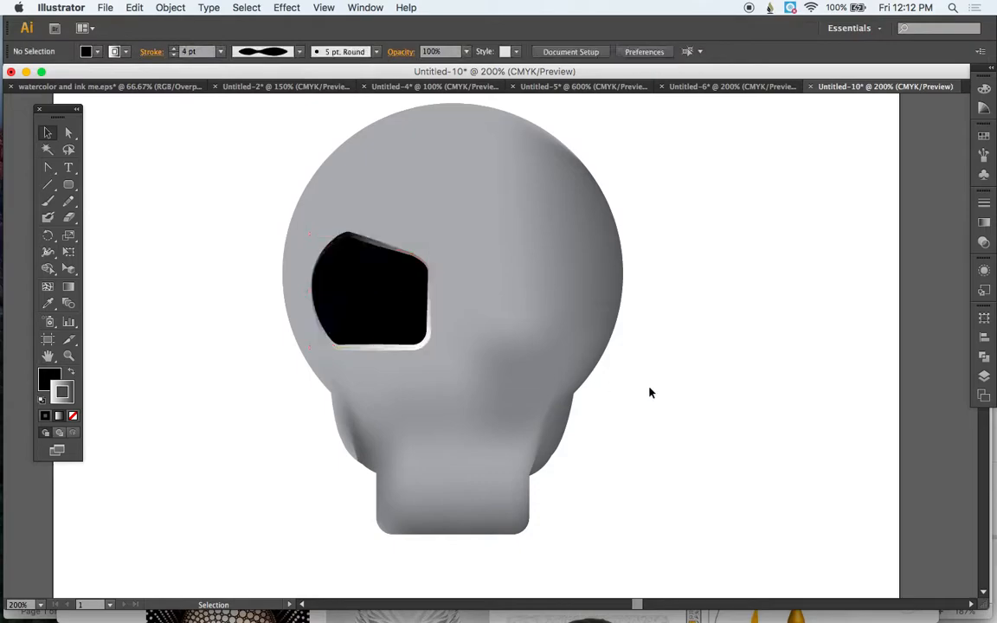
left_click(416, 289)
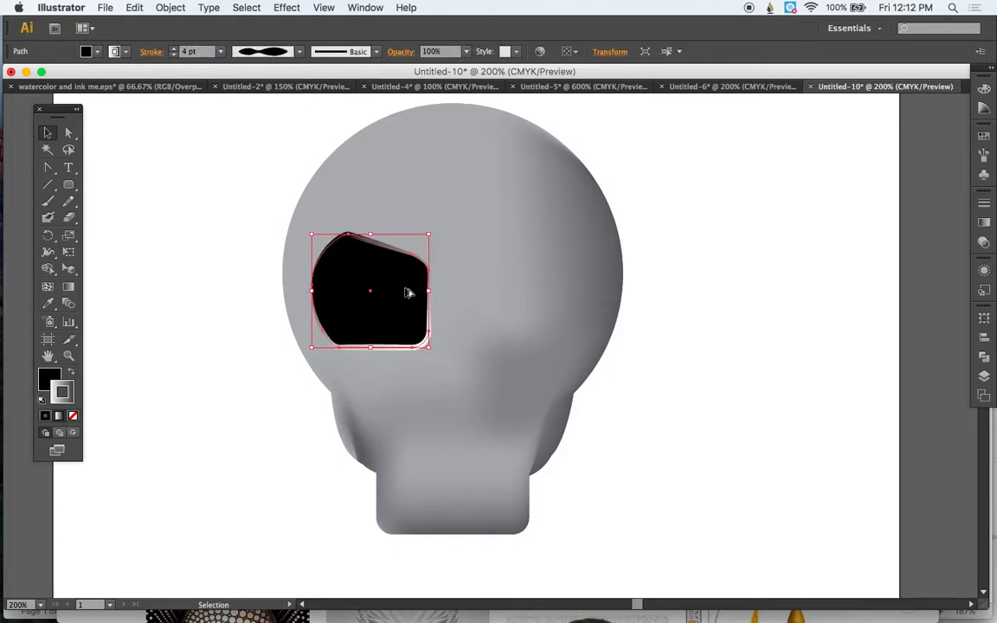
left_click_drag(412, 291, 557, 301)
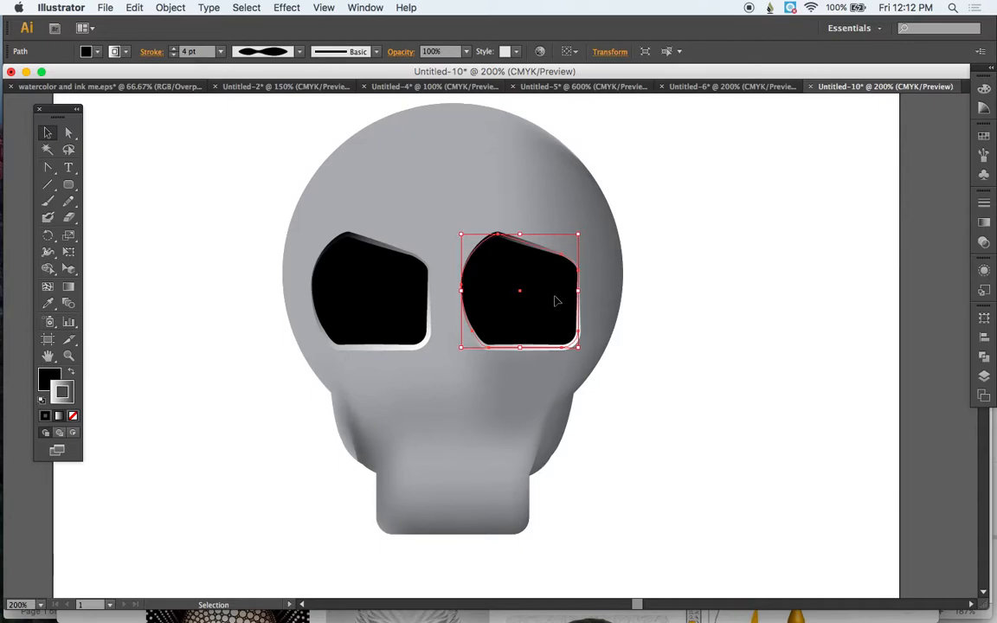
Step: Reflect the right eye socket across the vertical axis so it mirrors the left one
left_click(163, 8)
mouse_move(181, 24)
left_click(399, 79)
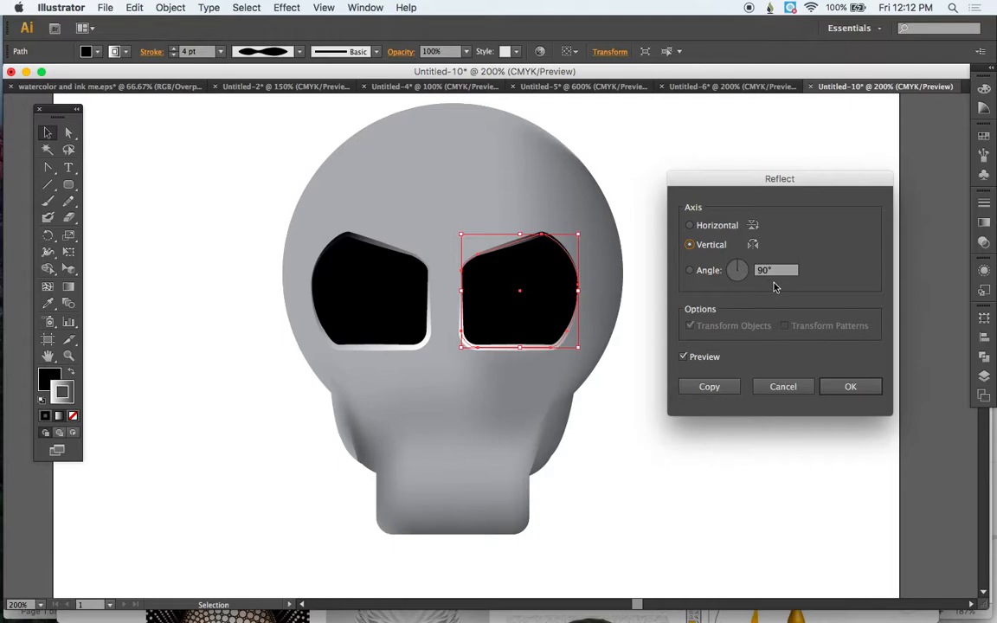
left_click(854, 391)
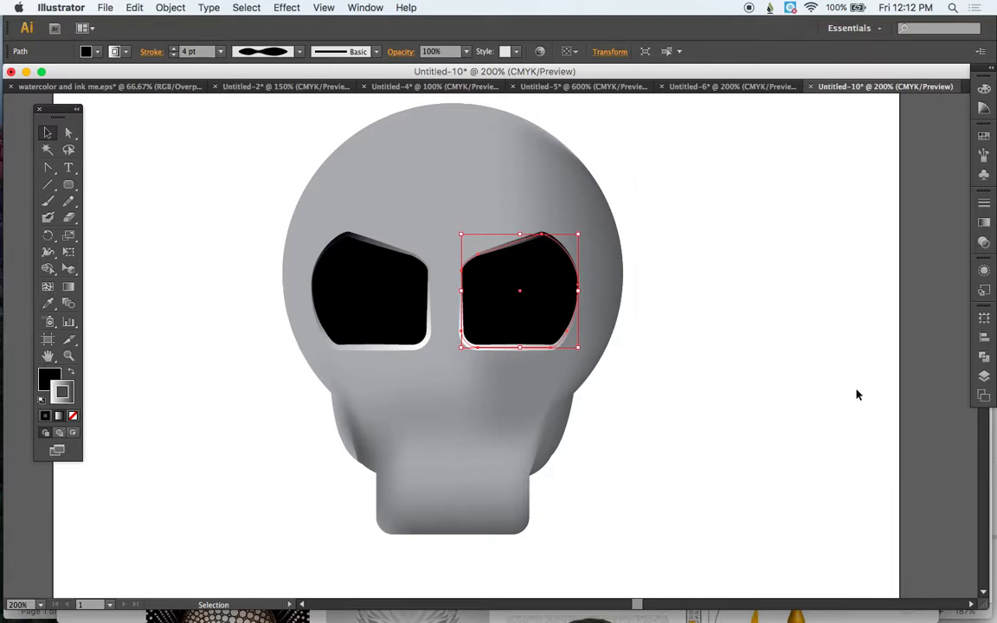
Step: Select both eye sockets and nudge them slightly to the right to center them on the skull
left_click(380, 329, "shift")
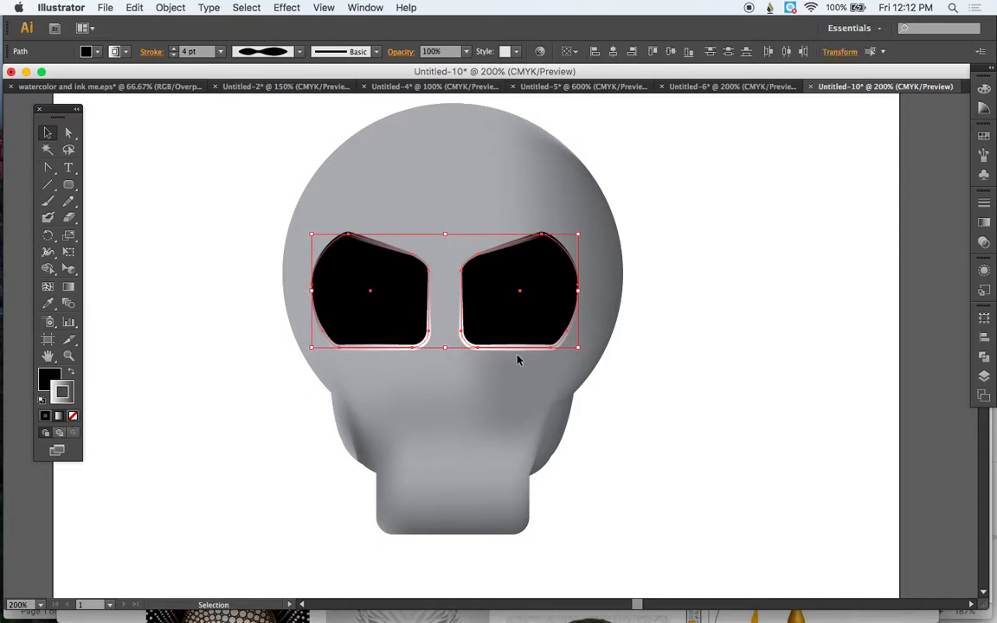
key("Right")
key("Right")
key("Right")
key("Right")
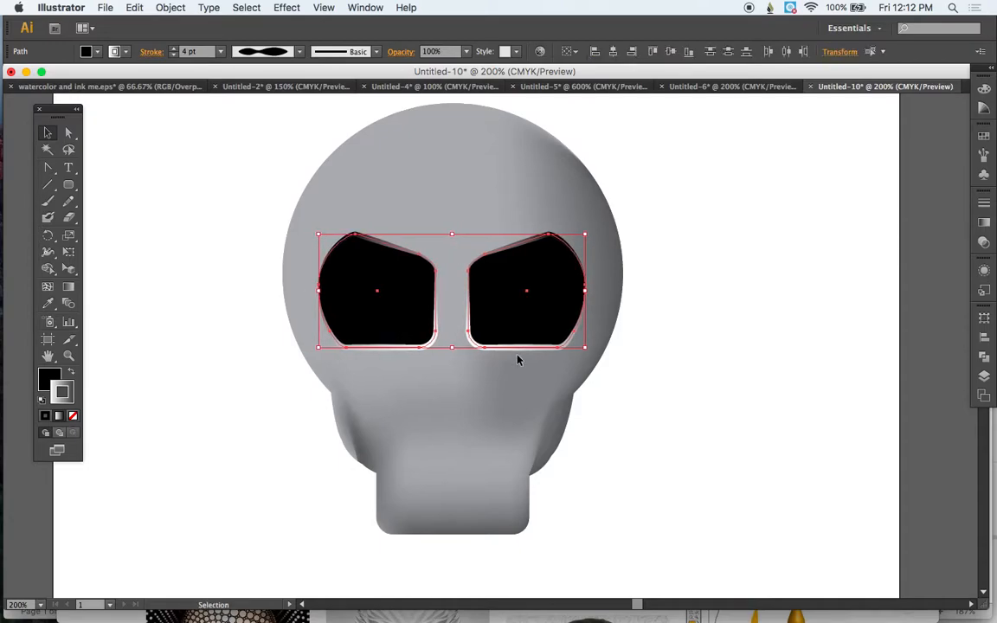
left_click(603, 405)
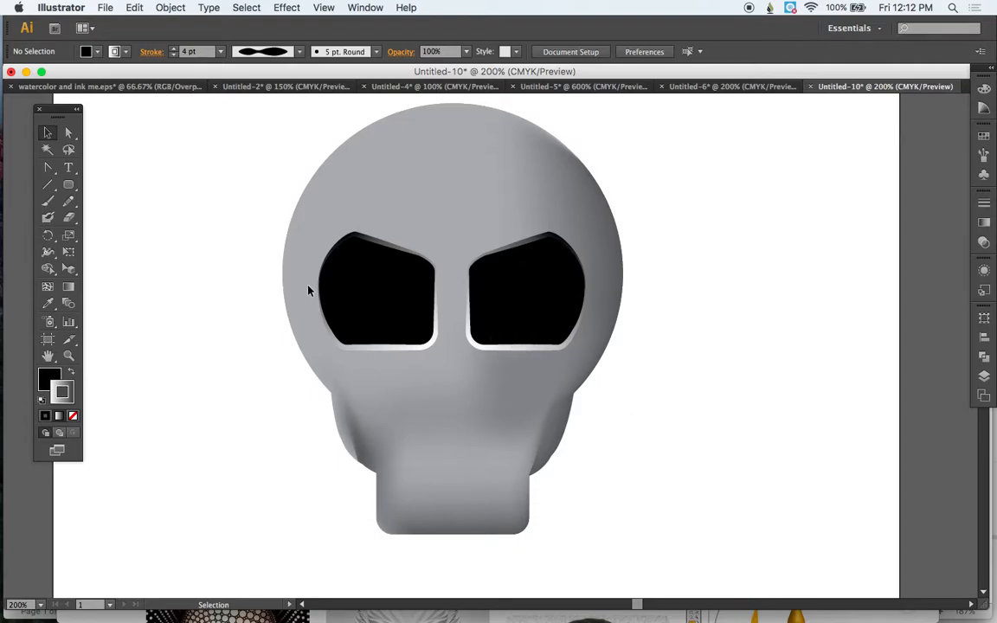
Step: Apply the asymmetric leaf-shaped width profile to the right eye socket's stroke
left_click(533, 349)
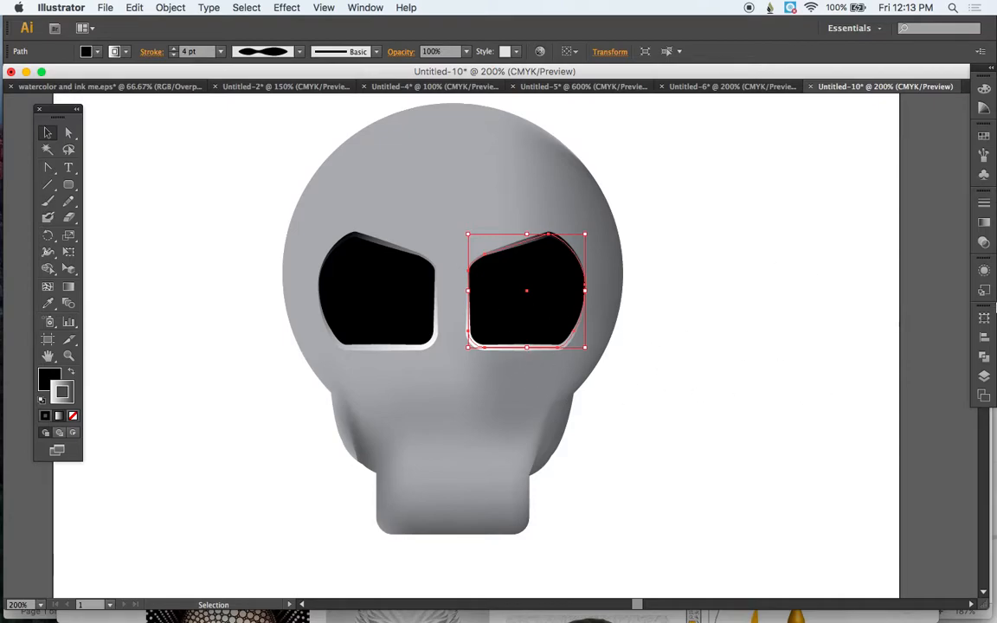
left_click(984, 203)
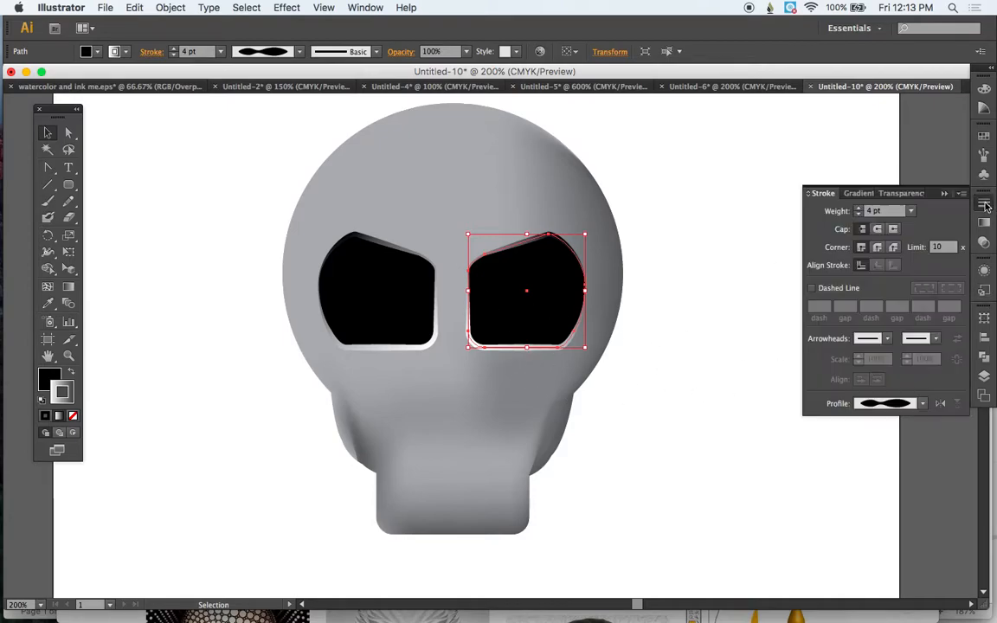
left_click(922, 403)
left_click(883, 492)
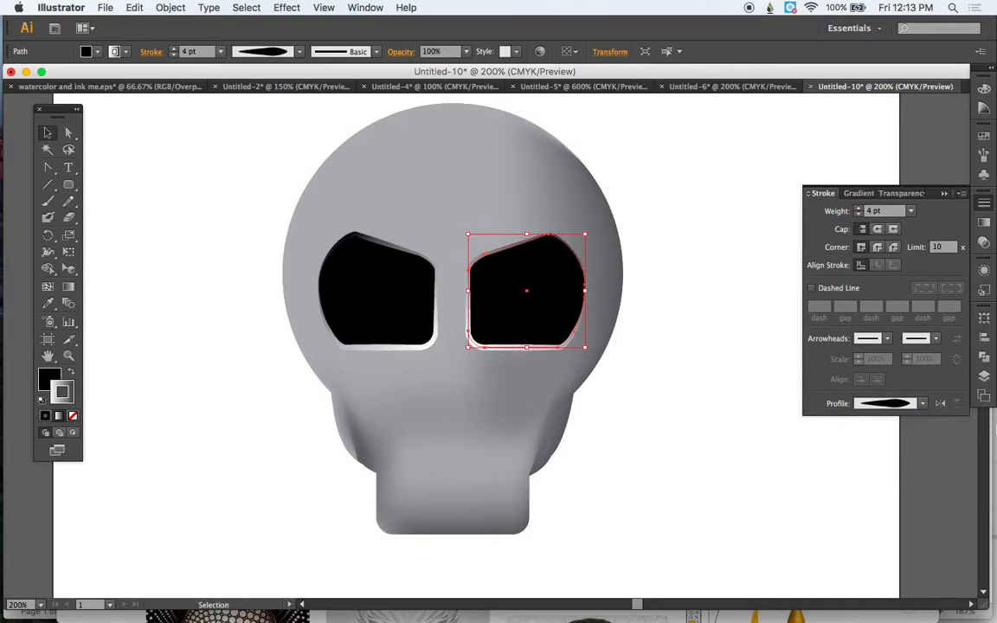
Step: Set the angle of the right eye socket's stroke gradient to 120°
left_click(859, 193)
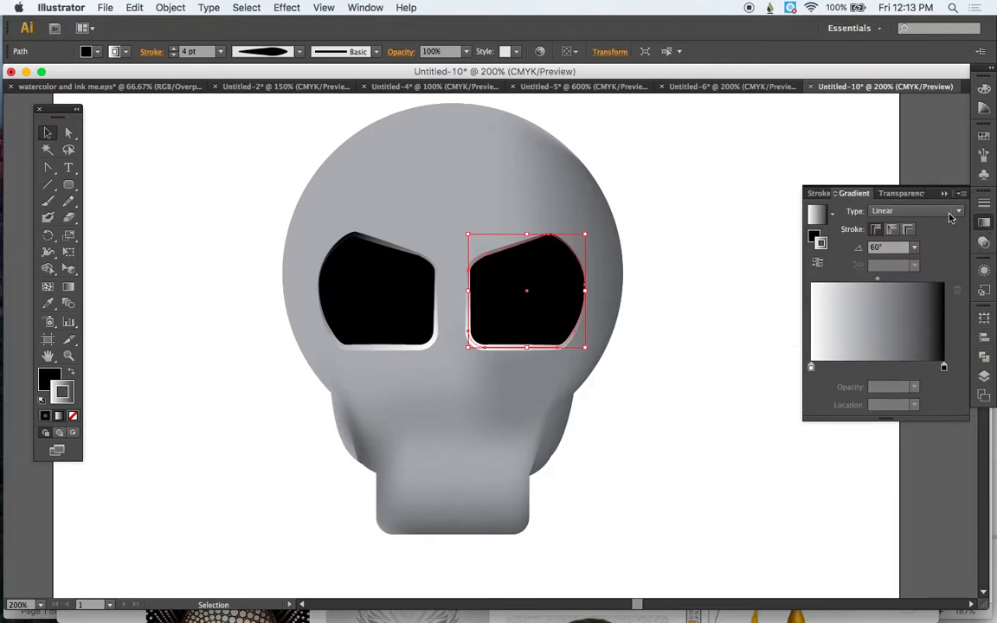
left_click(913, 247)
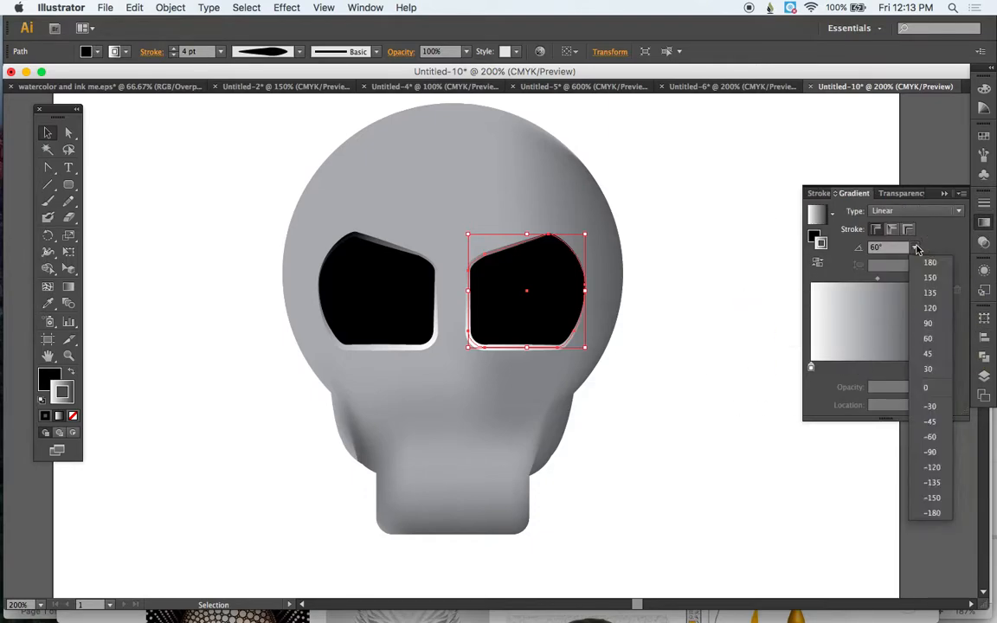
left_click(934, 307)
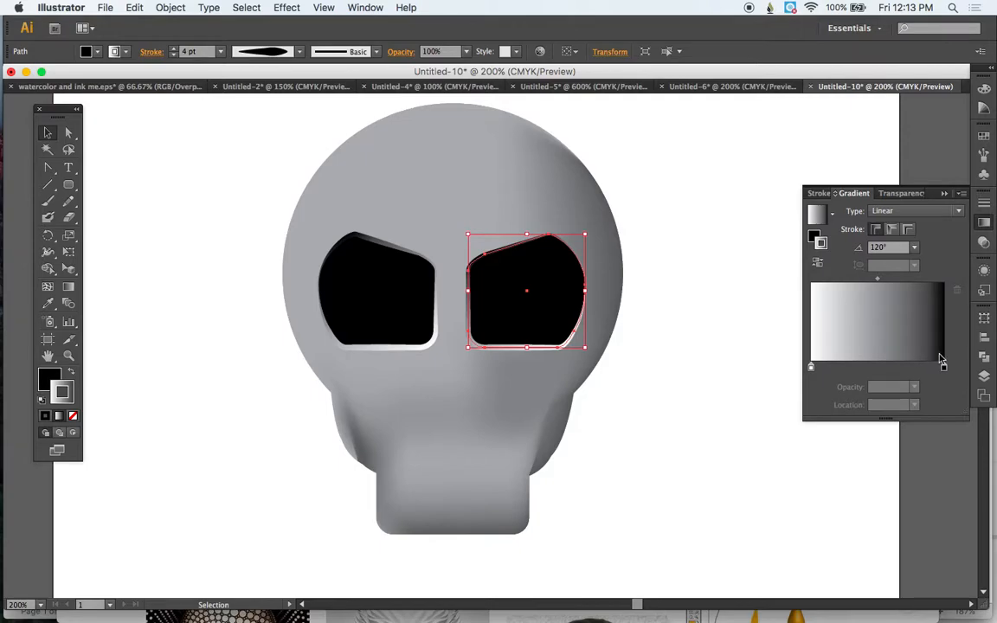
left_click(777, 359)
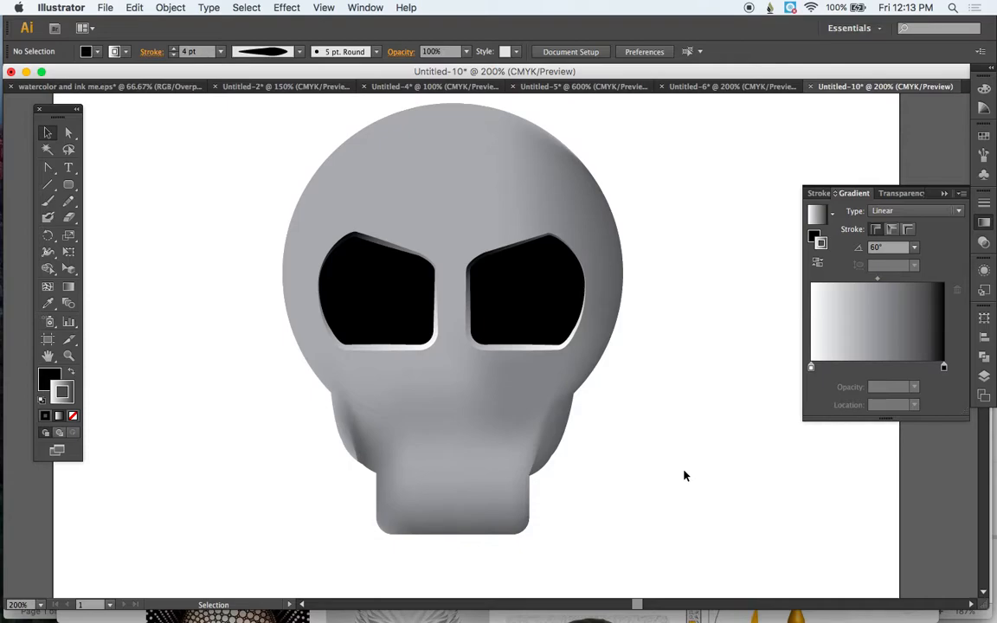
Step: Draw a small black hexagon with the Polygon tool below and between the eye sockets for the nose
left_click(68, 184)
left_click(944, 193)
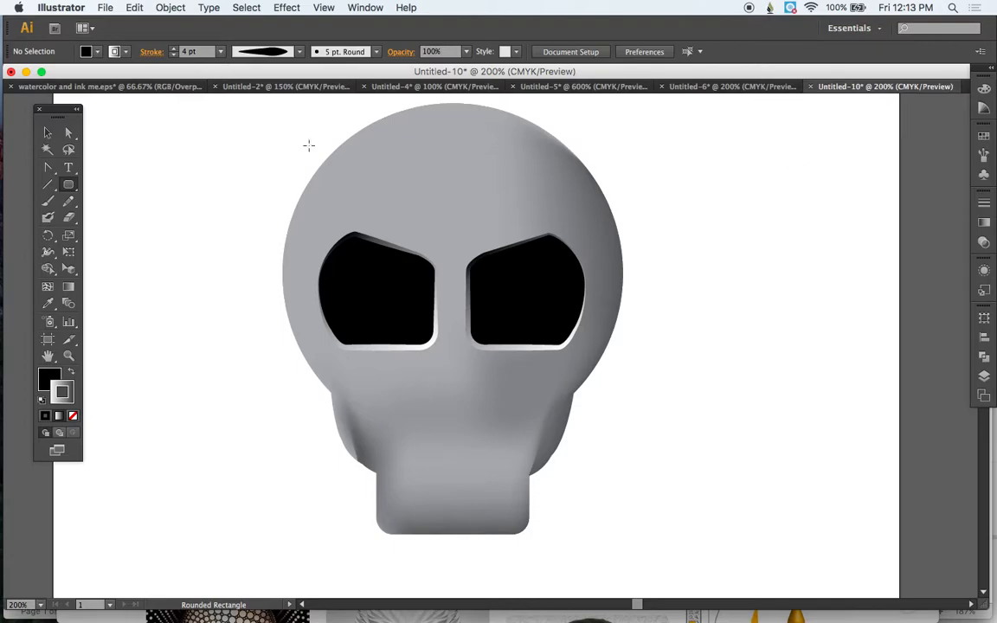
left_click_drag(69, 184, 134, 234)
mouse_move(465, 404)
left_mouse_down()
mouse_move(444, 376)
mouse_move(458, 386)
left_mouse_up()
Step: Reshape the hexagon into a nose hole just below the eyes, with a rounded top and a narrower flat base
left_click(71, 135)
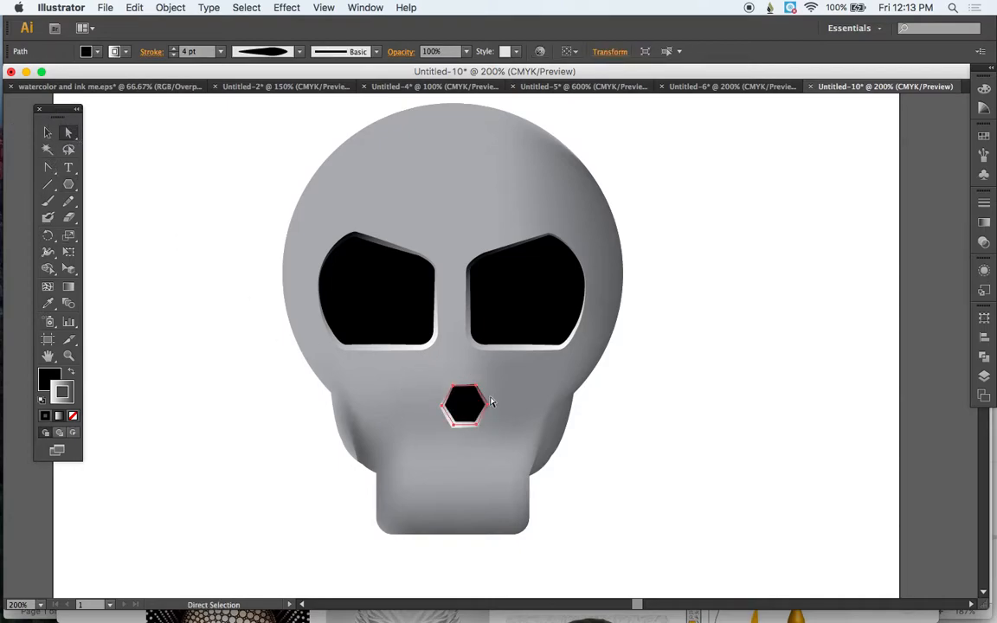
mouse_move(470, 388)
left_mouse_down()
mouse_move(454, 358)
mouse_move(441, 355)
mouse_move(470, 351)
mouse_move(472, 370)
mouse_move(436, 385)
mouse_move(441, 394)
mouse_move(469, 377)
left_mouse_up()
key("shift+c")
key("a")
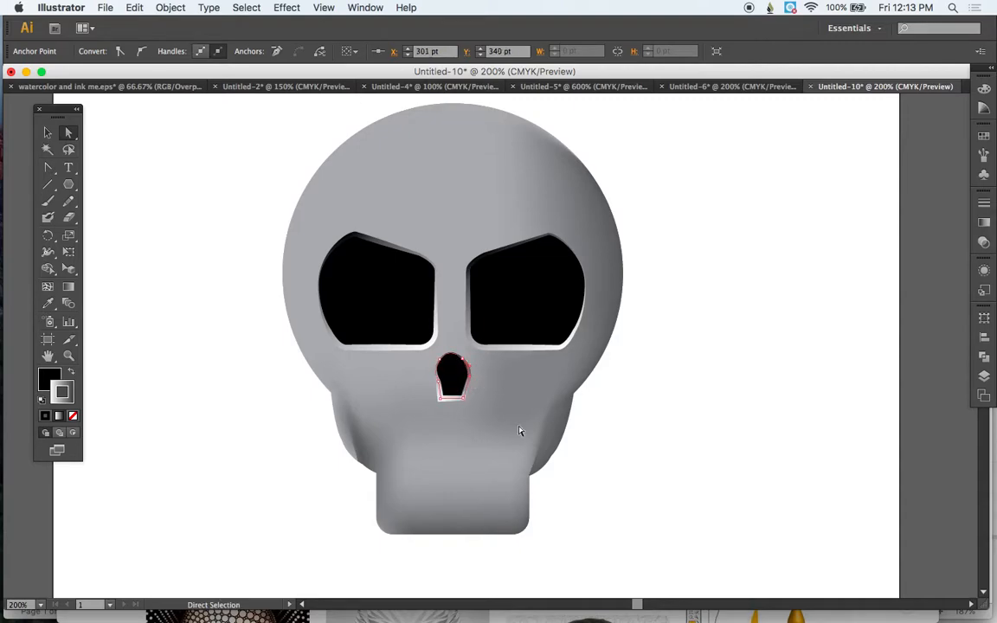
Step: Move the nose hole slightly sideways to center it below and between the eye sockets
left_click(47, 132)
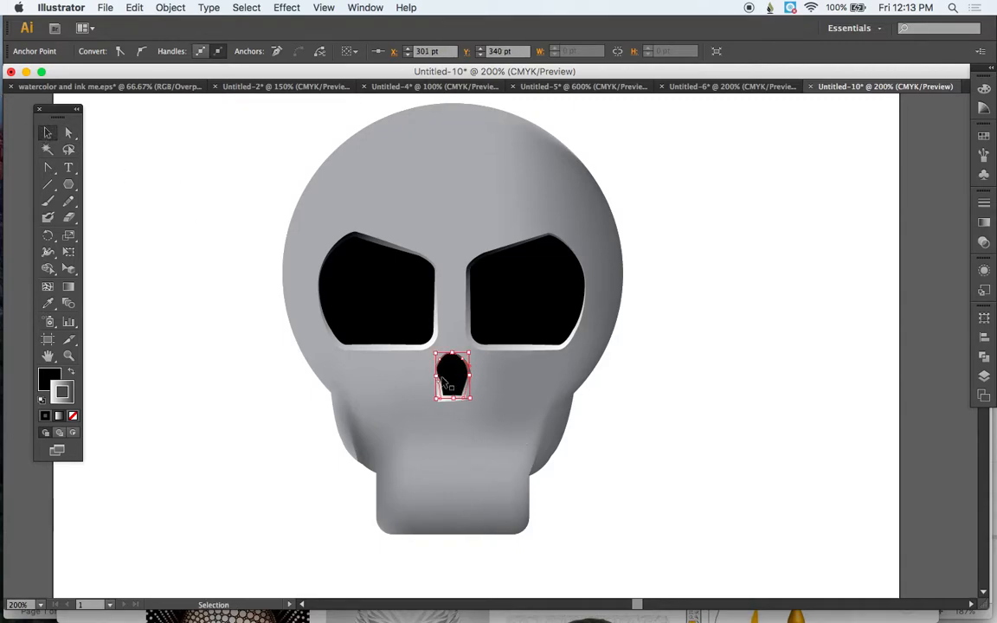
key("Left")
left_click(293, 463)
left_click(460, 392)
left_click_drag(459, 392, 462, 392)
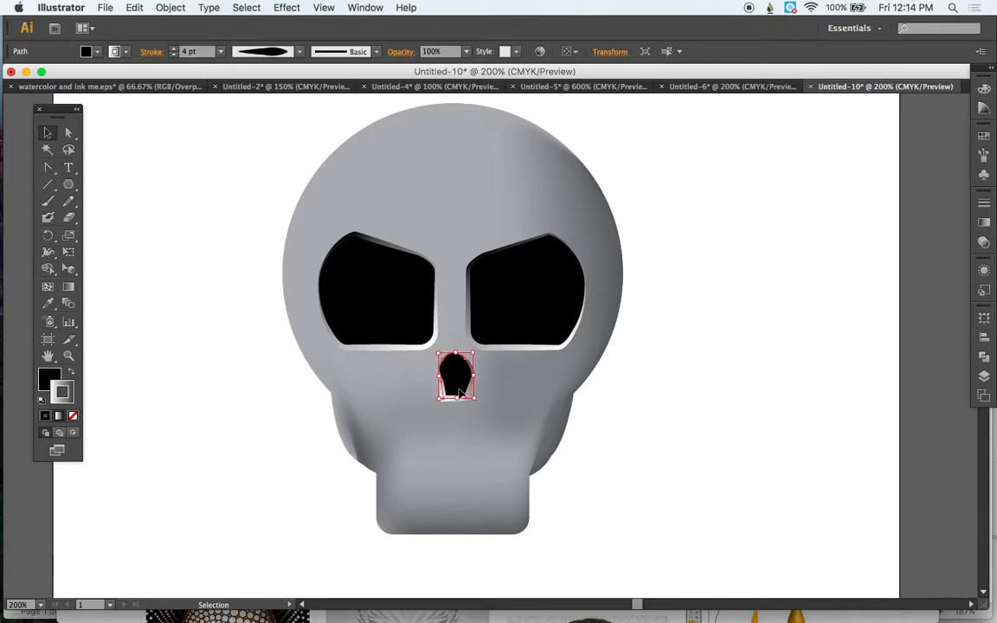
left_click(725, 539)
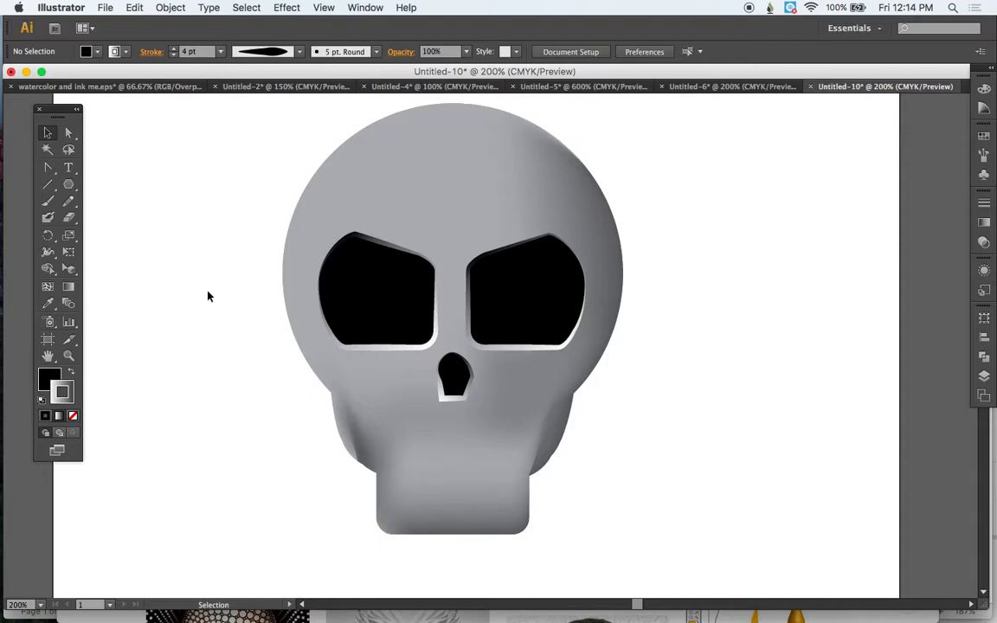
Step: Set up the Pencil tool with no fill and a solid black stroke
left_click(69, 202)
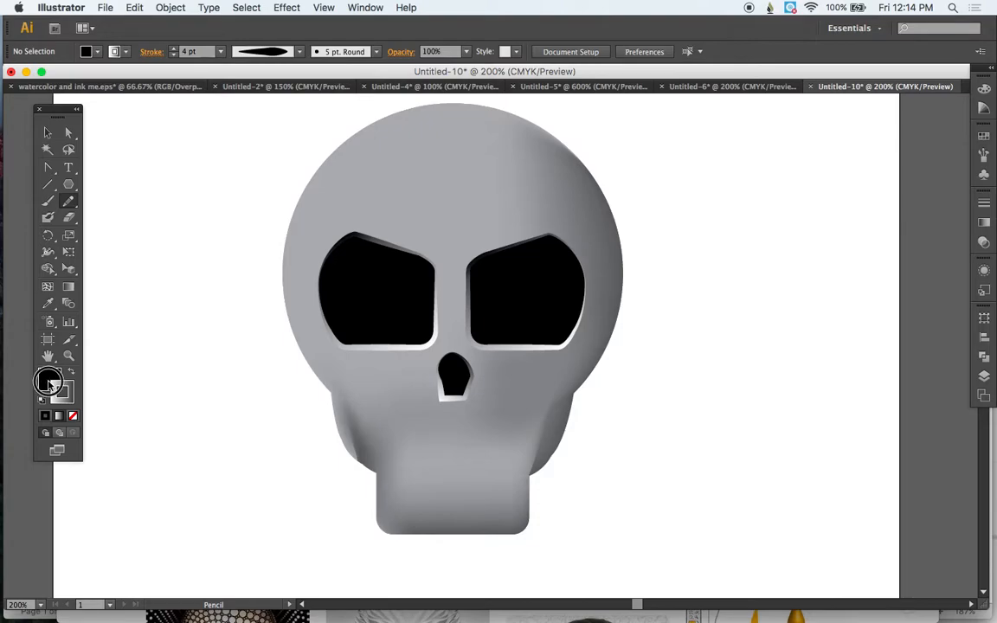
left_click(48, 380)
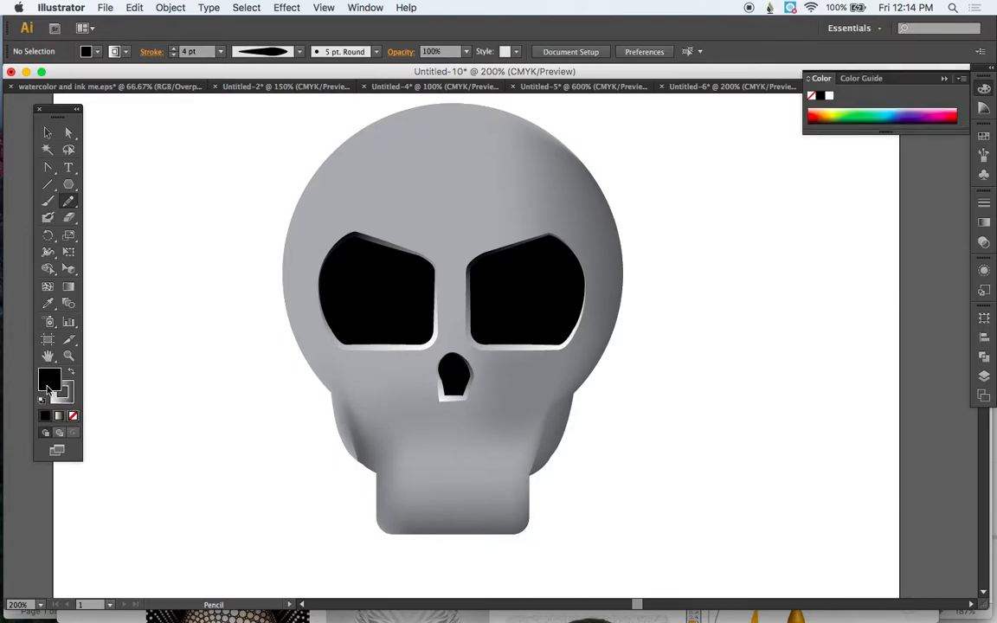
left_click(73, 416)
left_click(67, 399)
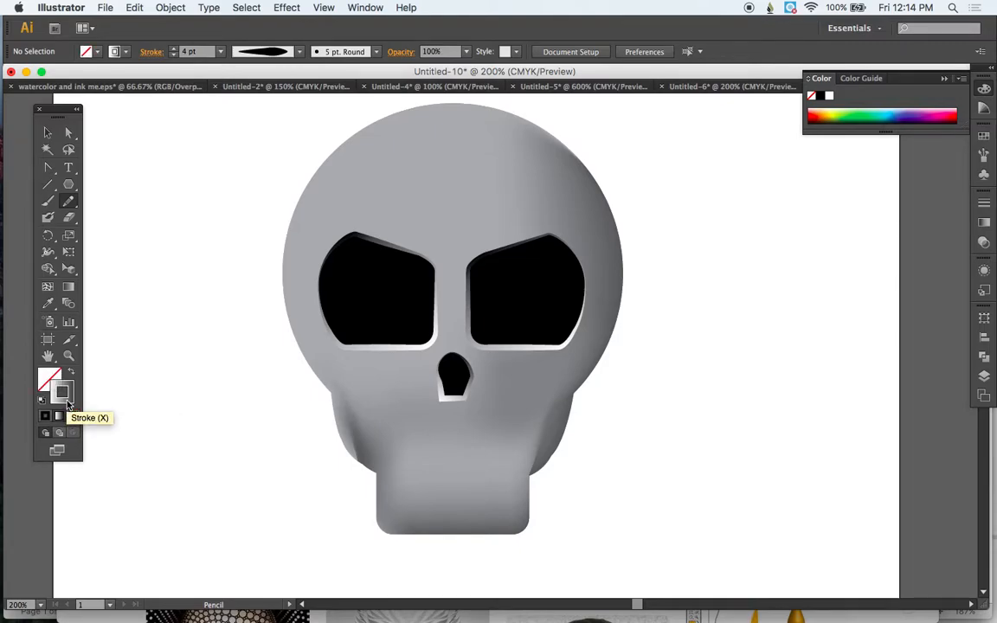
left_click(45, 417)
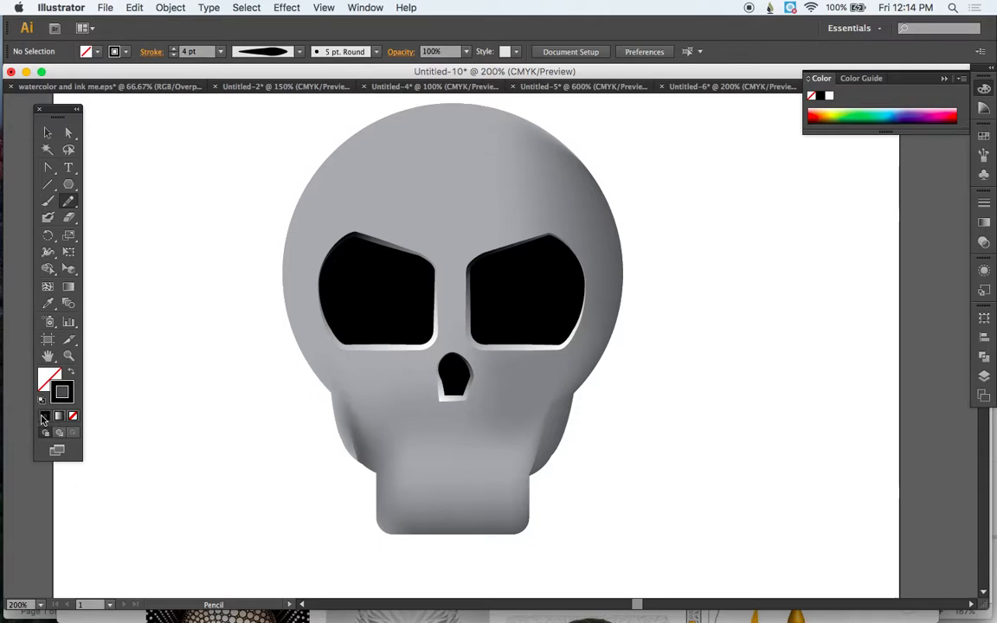
Step: Draw two curved pencil lines along the left cheek's inner and outer edges, with a 2 pt stroke and the symmetric pointed-oval width profile
left_click(127, 52)
left_click(127, 53)
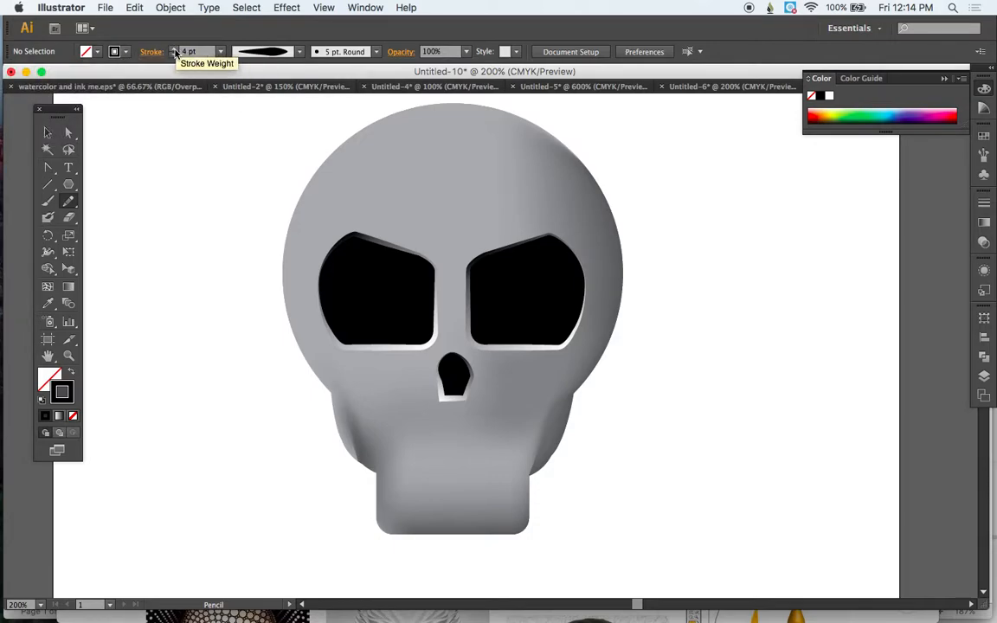
left_click(174, 55)
left_click(174, 55)
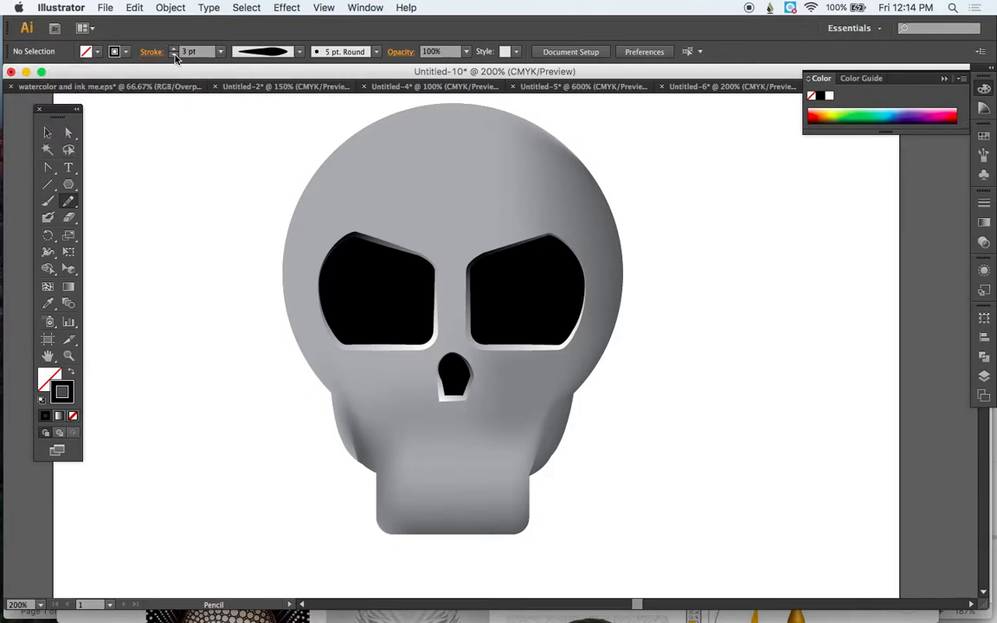
left_click(300, 54)
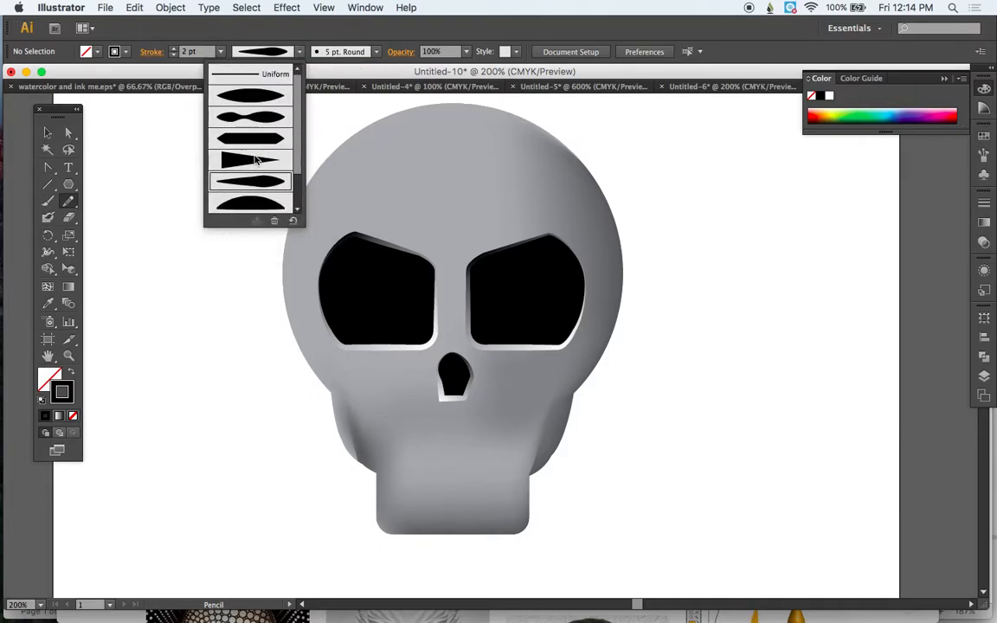
left_click(251, 94)
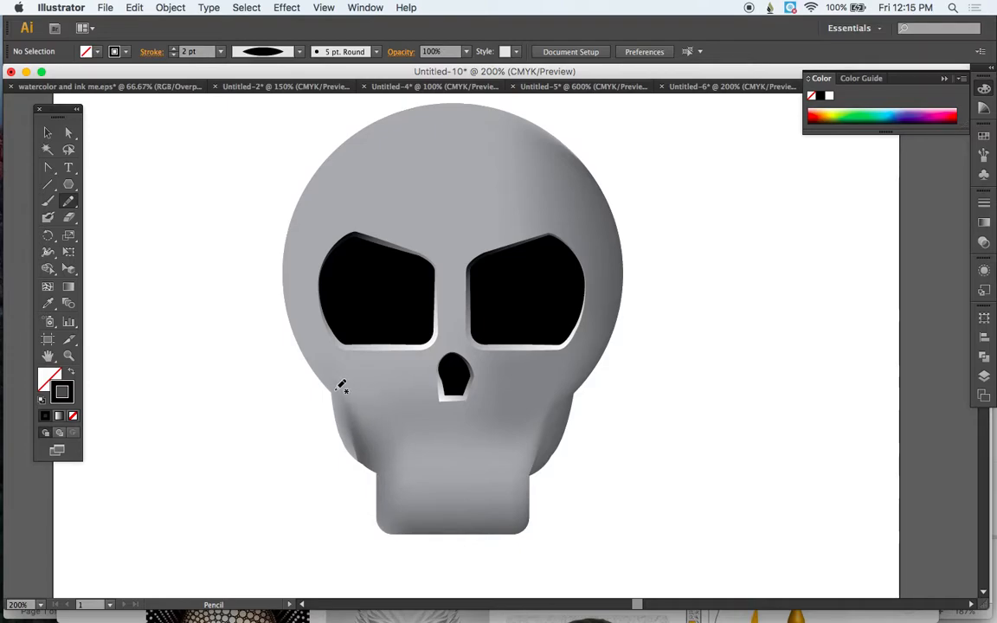
mouse_move(339, 390)
left_mouse_down()
mouse_move(378, 446)
mouse_move(379, 471)
left_mouse_up()
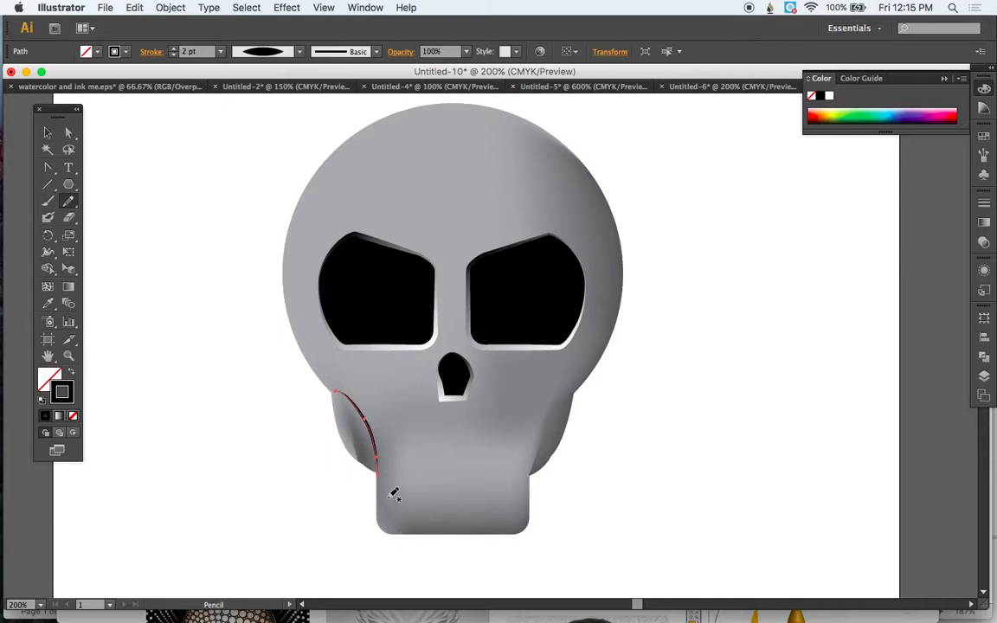
left_click_drag(378, 467, 329, 410)
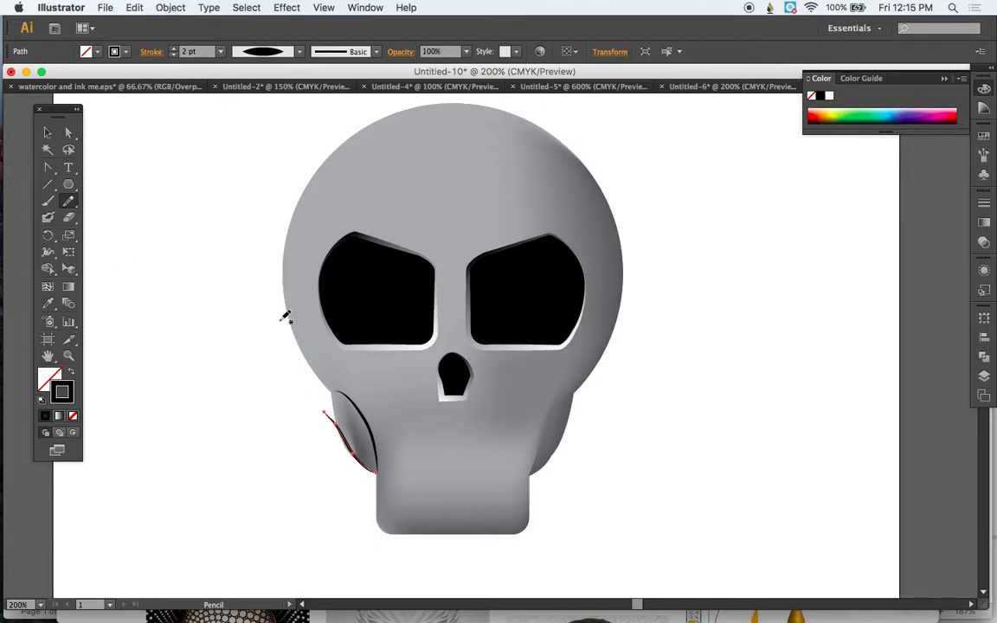
Step: Select both left cheek lines and make a blend between them
left_click(68, 132)
left_click(371, 425)
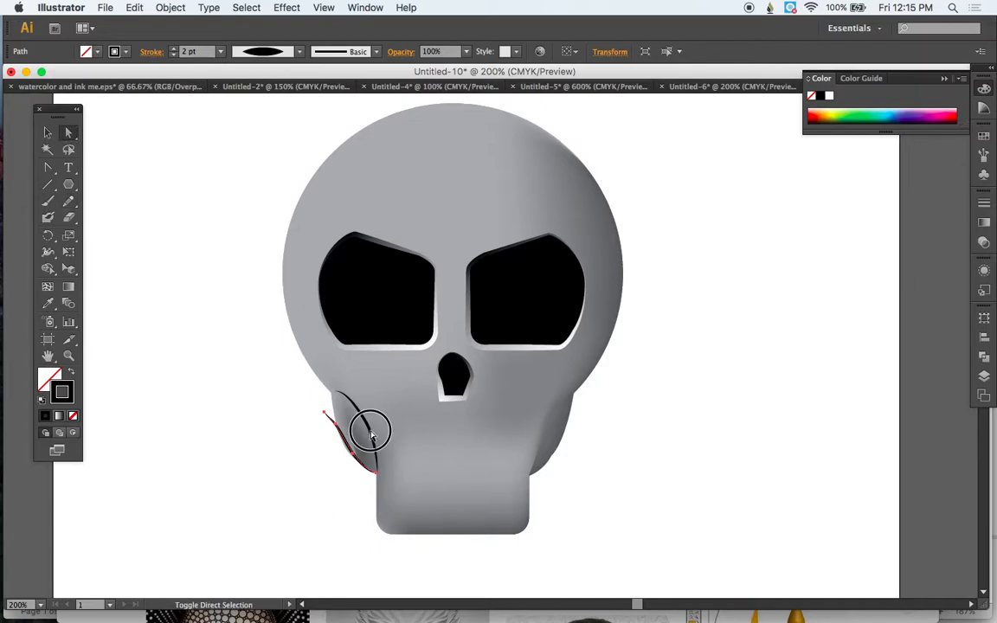
left_click(178, 7)
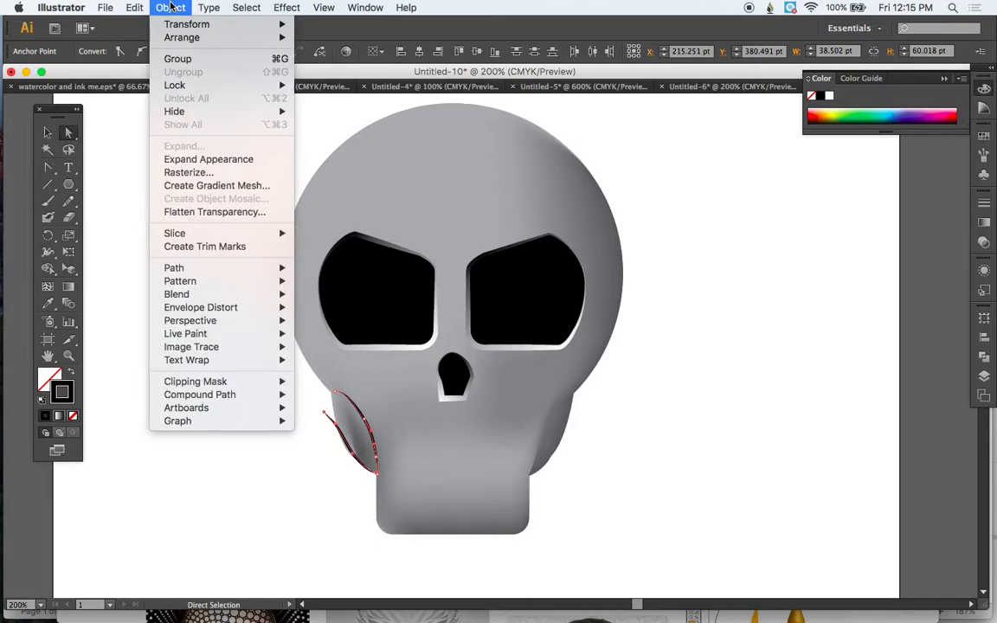
mouse_move(199, 295)
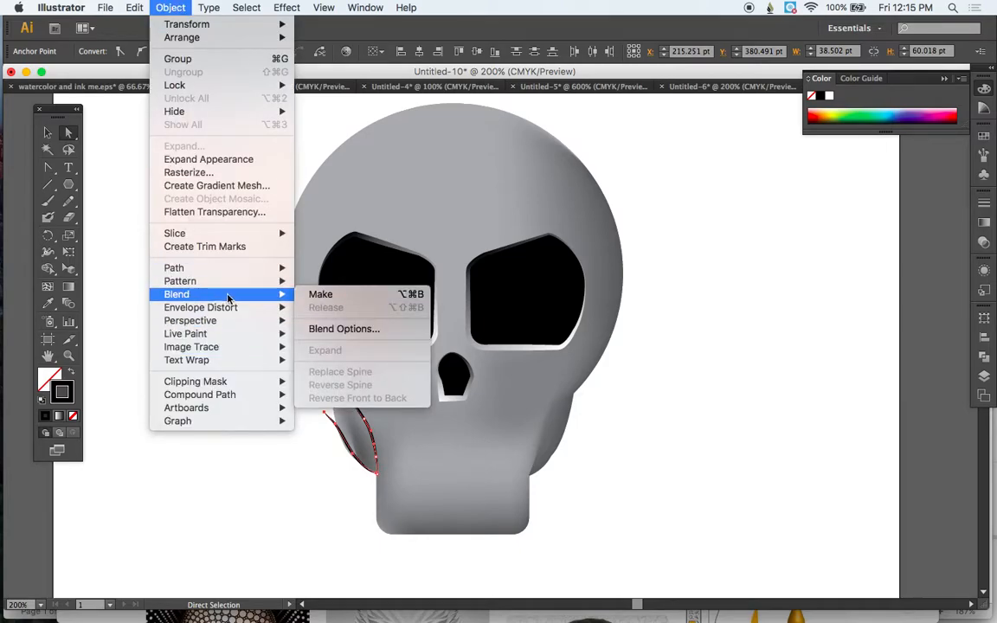
left_click(344, 299)
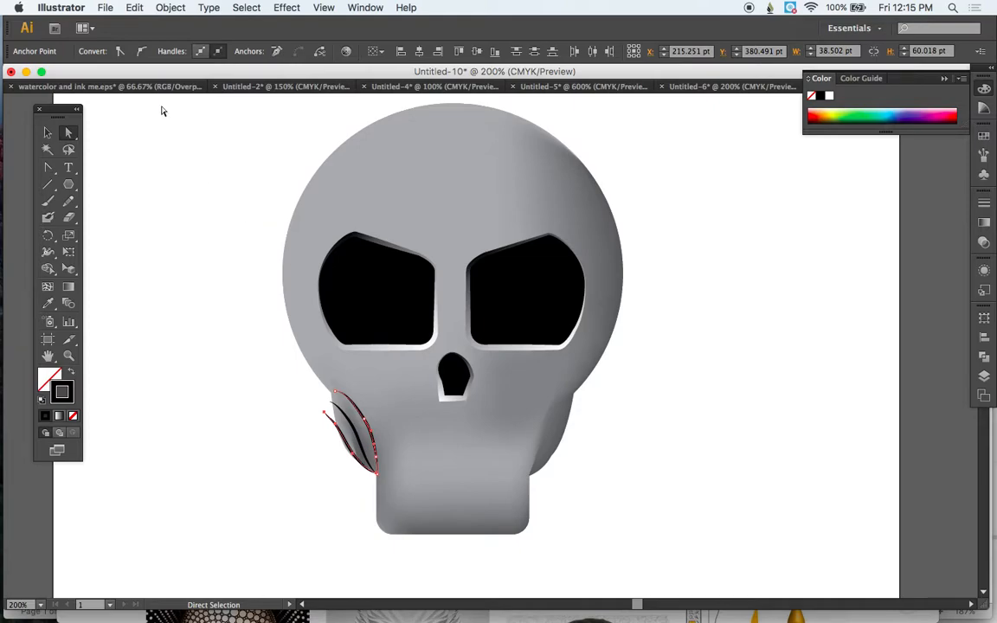
Step: Set the cheek blend's spacing to 5 Specified Steps with the Align to Path orientation
left_click(166, 8)
mouse_move(199, 294)
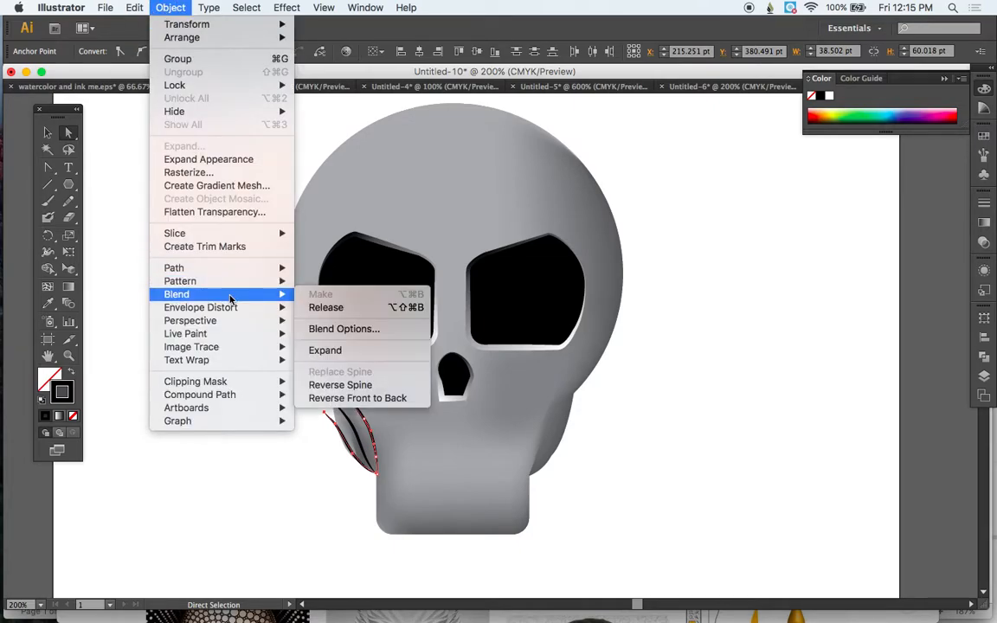
left_click(345, 329)
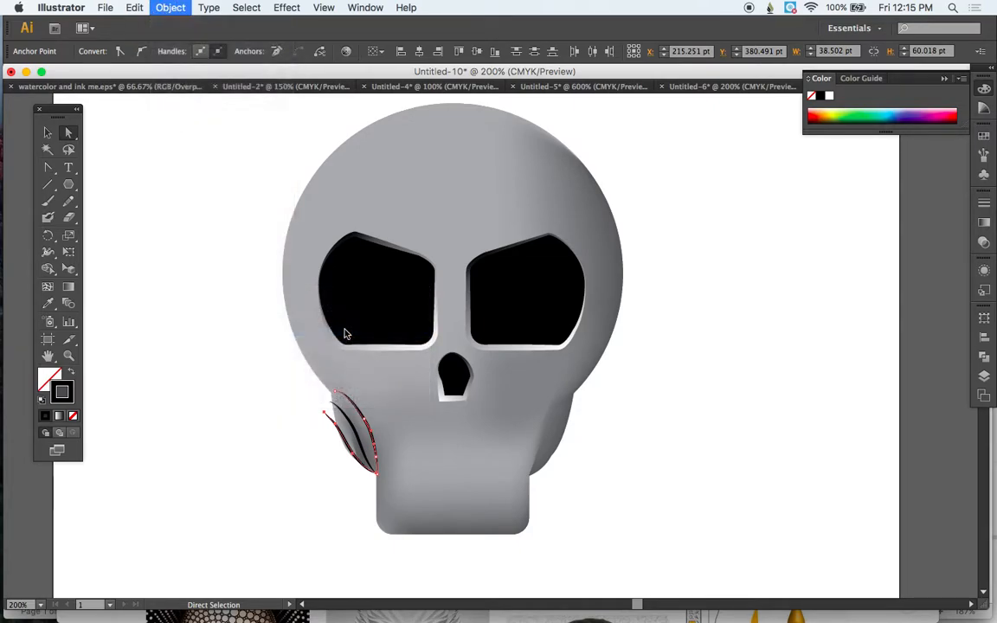
left_click(867, 121)
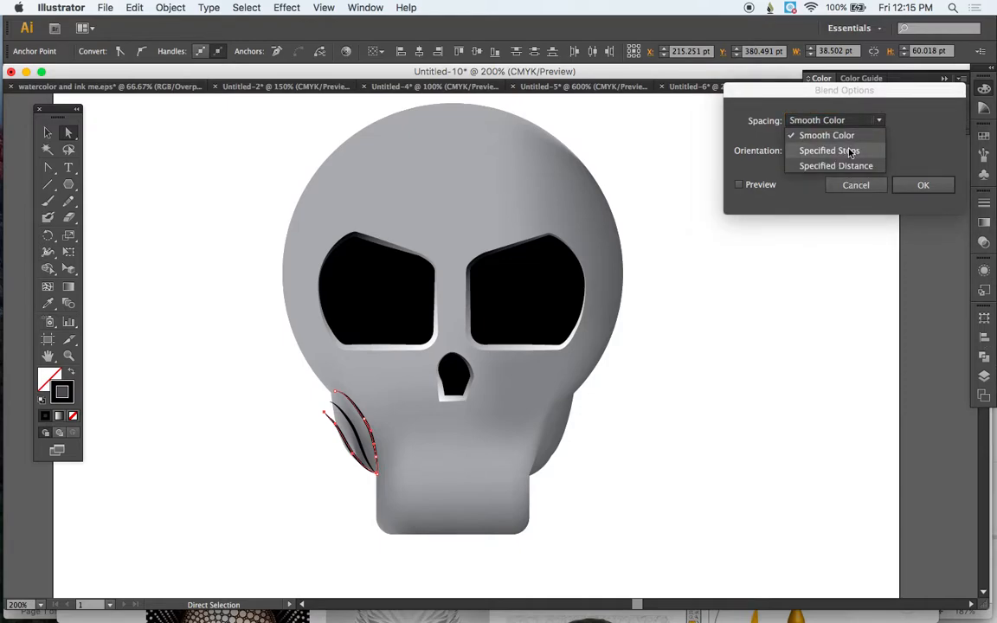
left_click(850, 151)
left_click(740, 185)
left_click(910, 121)
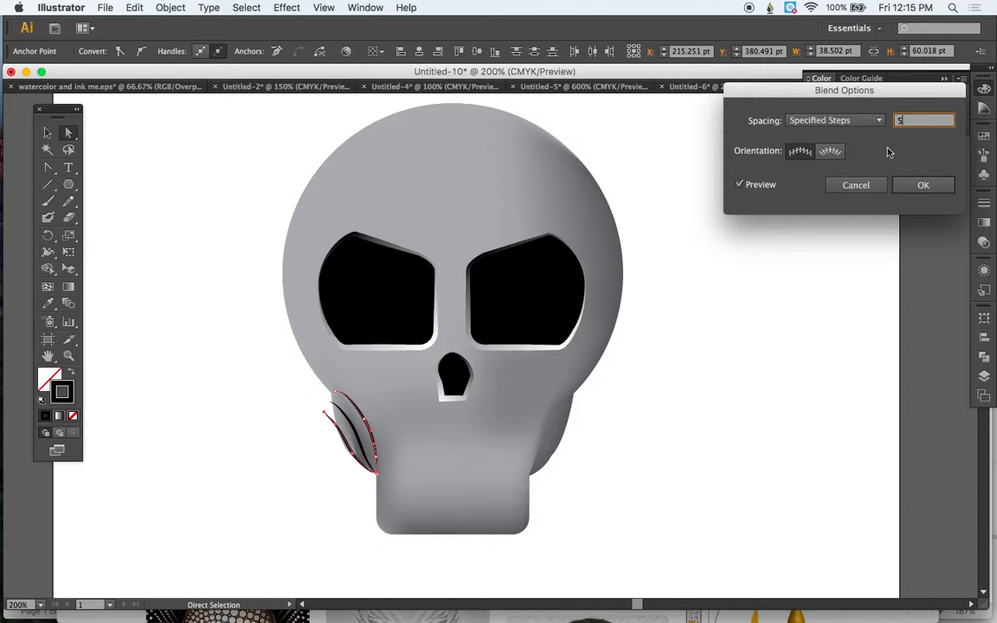
left_click(829, 153)
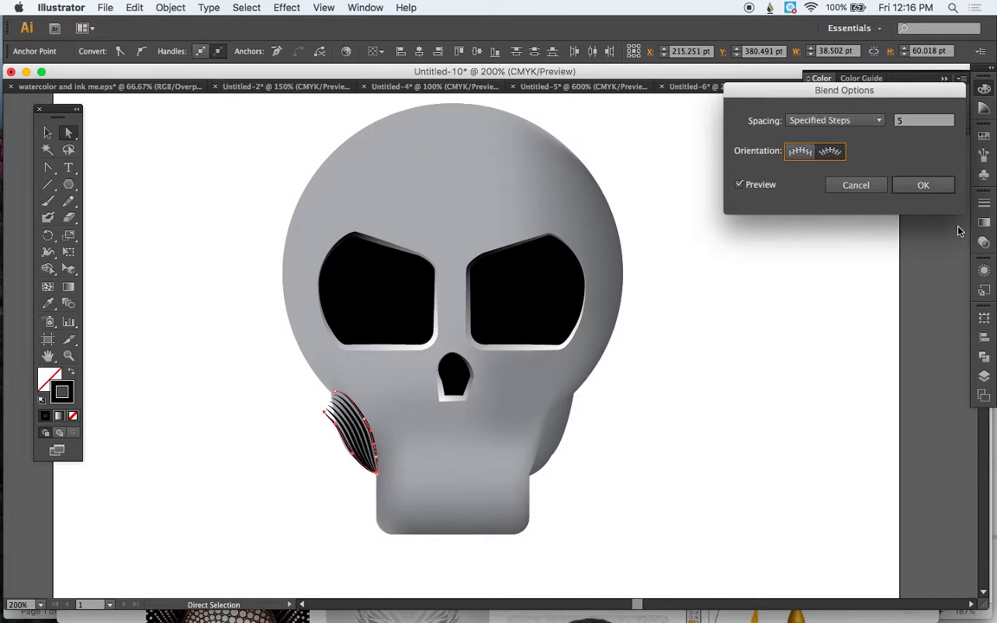
left_click(921, 186)
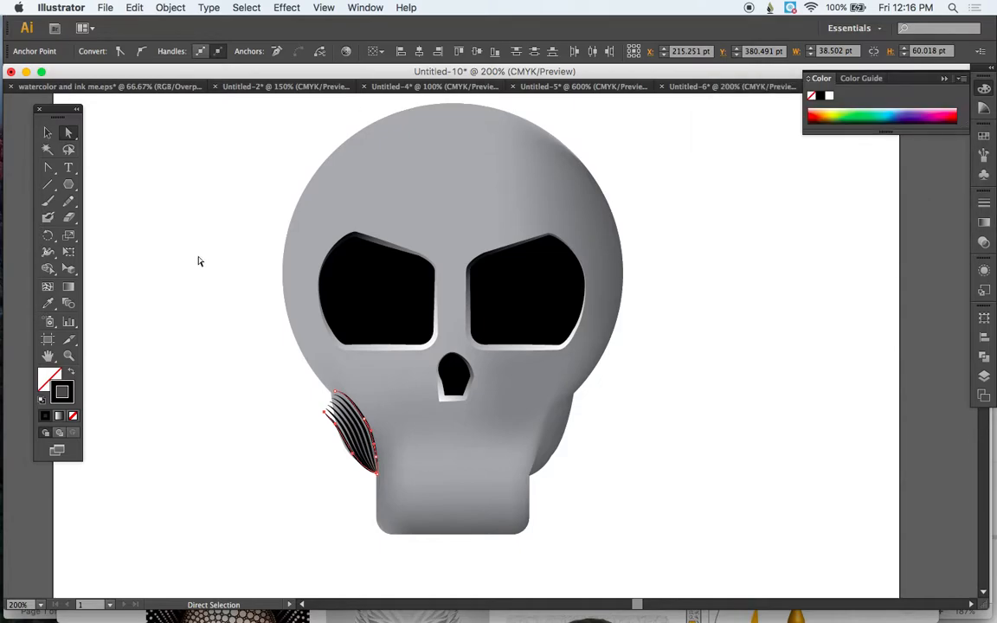
Step: Try to move the upper end of the blend's outer line inward to the skull's edge
key("super+equal")
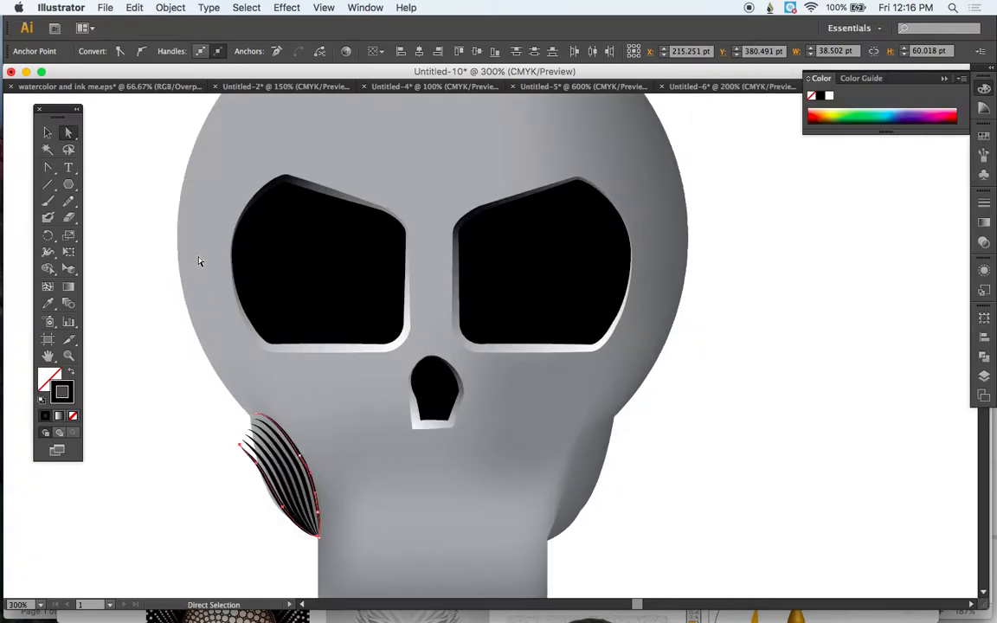
left_click(240, 445)
mouse_move(239, 445)
left_mouse_down()
mouse_move(249, 461)
mouse_move(259, 431)
mouse_move(246, 419)
mouse_move(250, 428)
left_mouse_up()
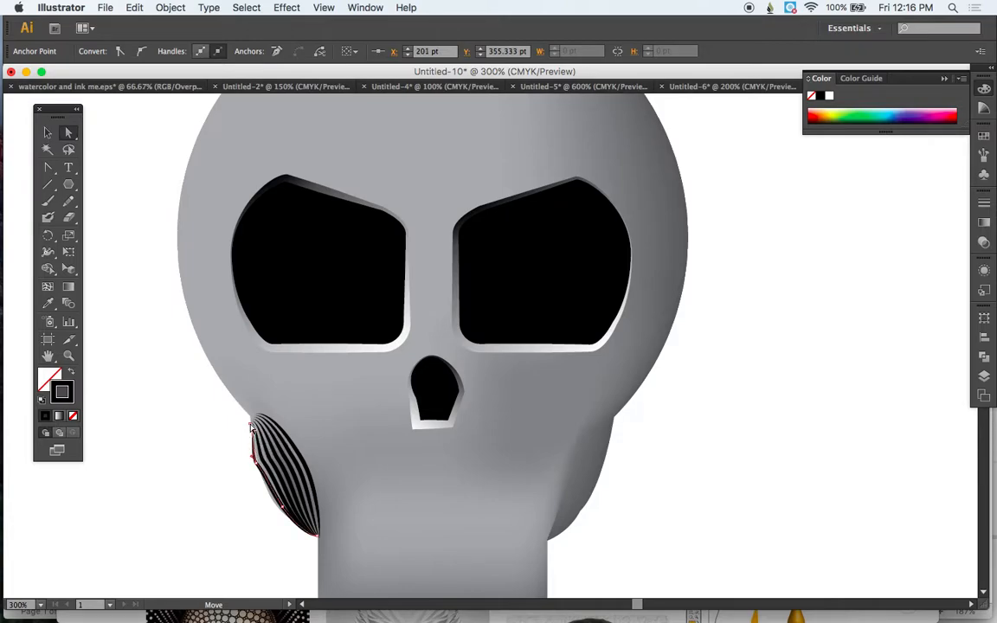
key("super+z")
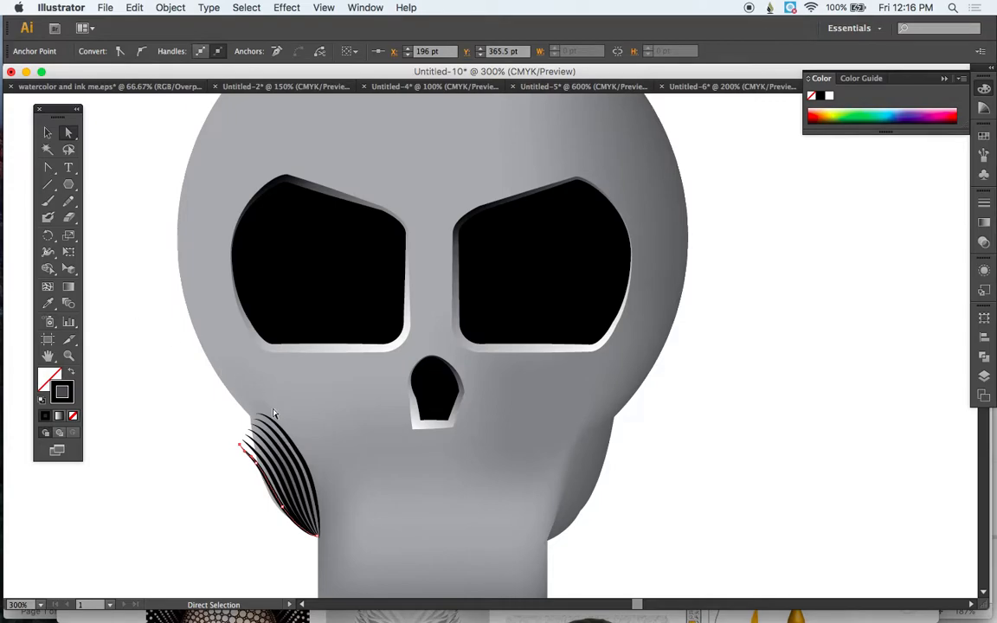
Step: Move the upper end of the blend's inner line outward to the skull's edge
left_click(258, 414)
left_click_drag(256, 414, 244, 411)
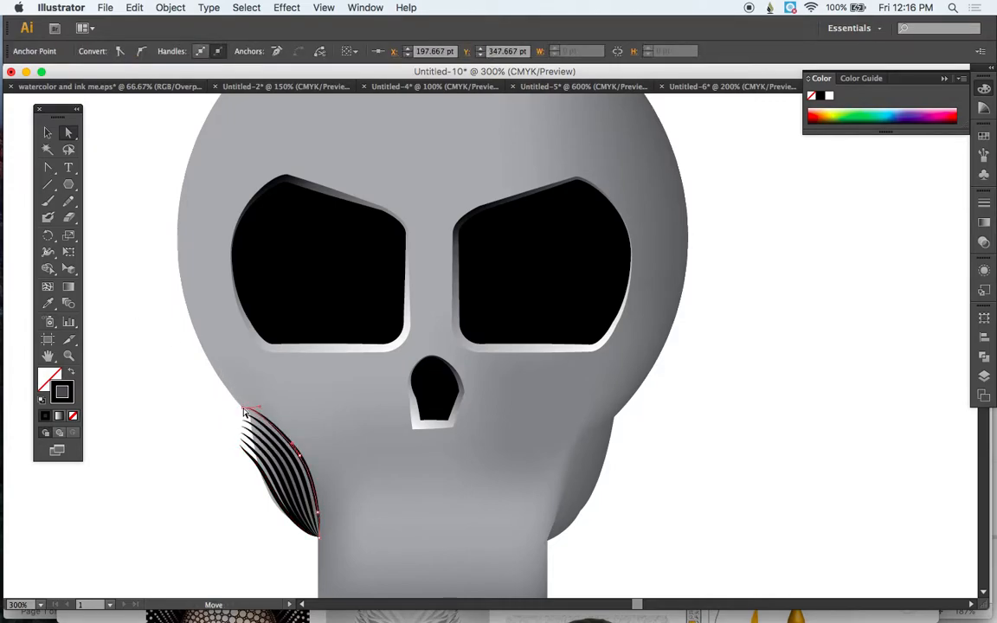
left_click(384, 535)
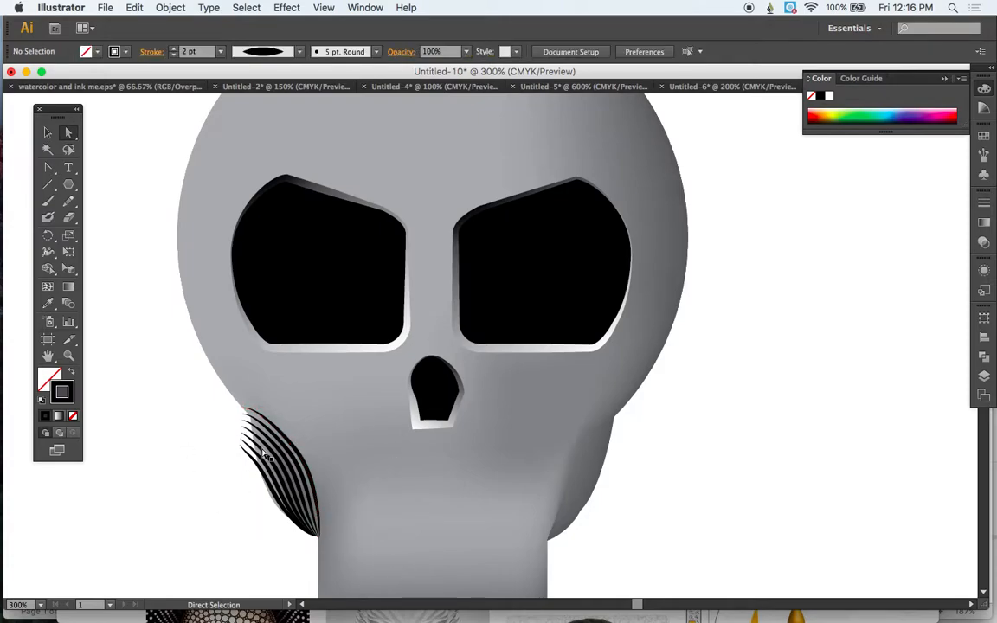
Step: Set the opacity of the left cheek's line blend to 40%
key("super+minus")
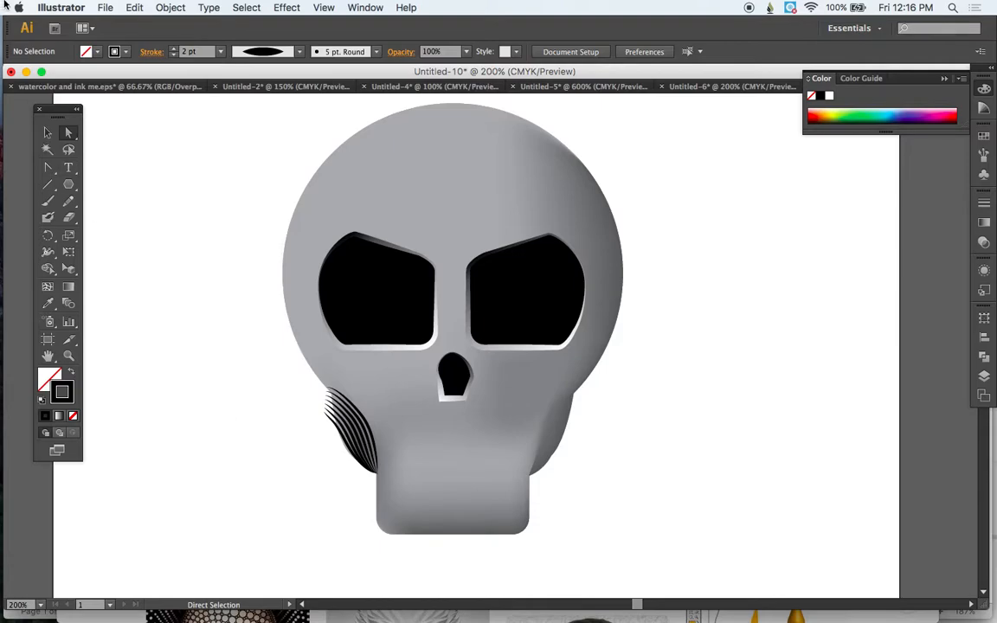
left_click(51, 135)
left_click(363, 457)
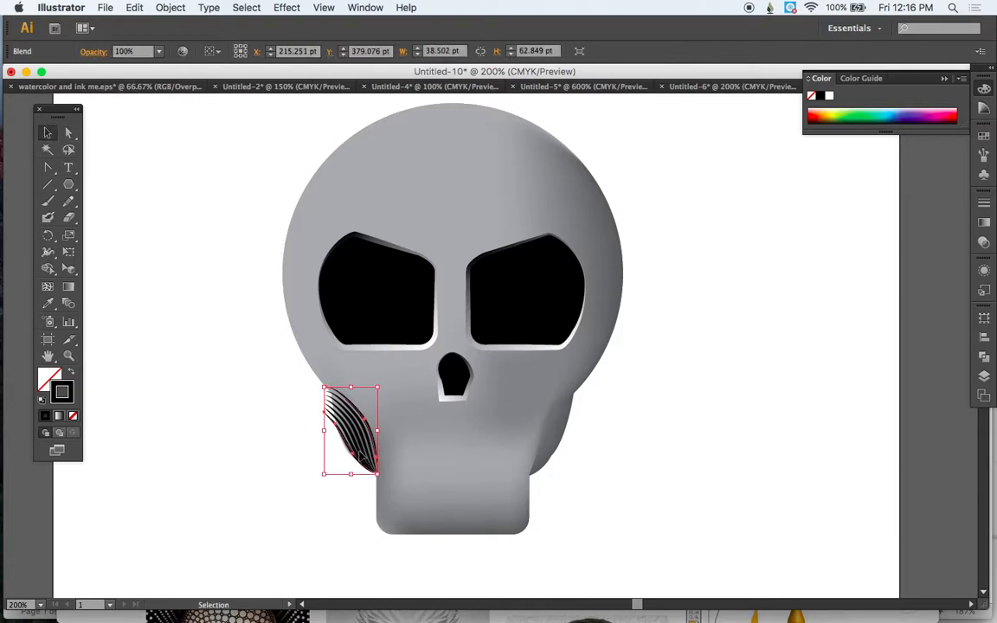
left_click(984, 243)
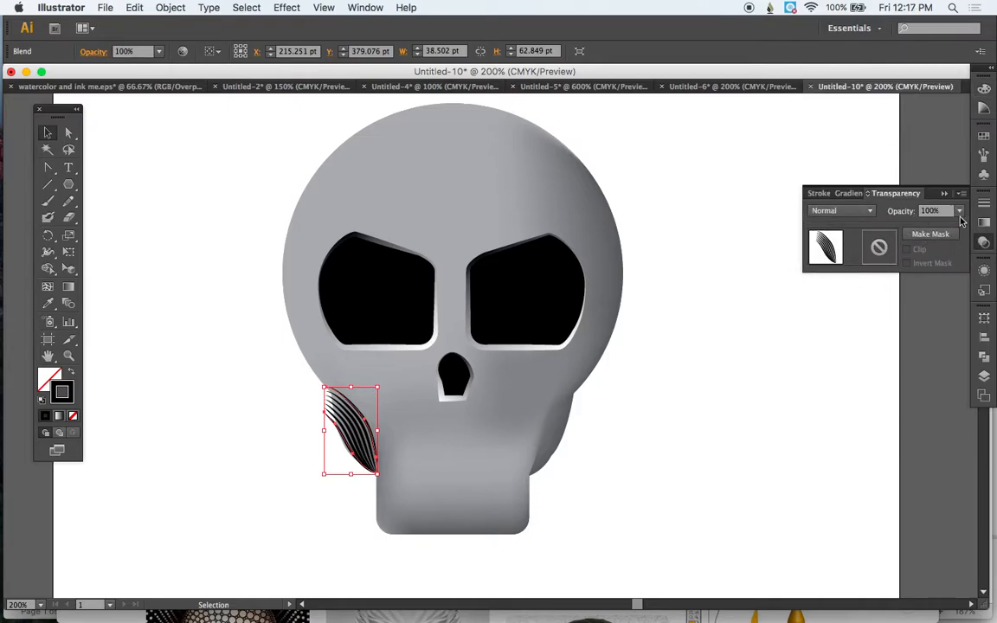
left_click(959, 213)
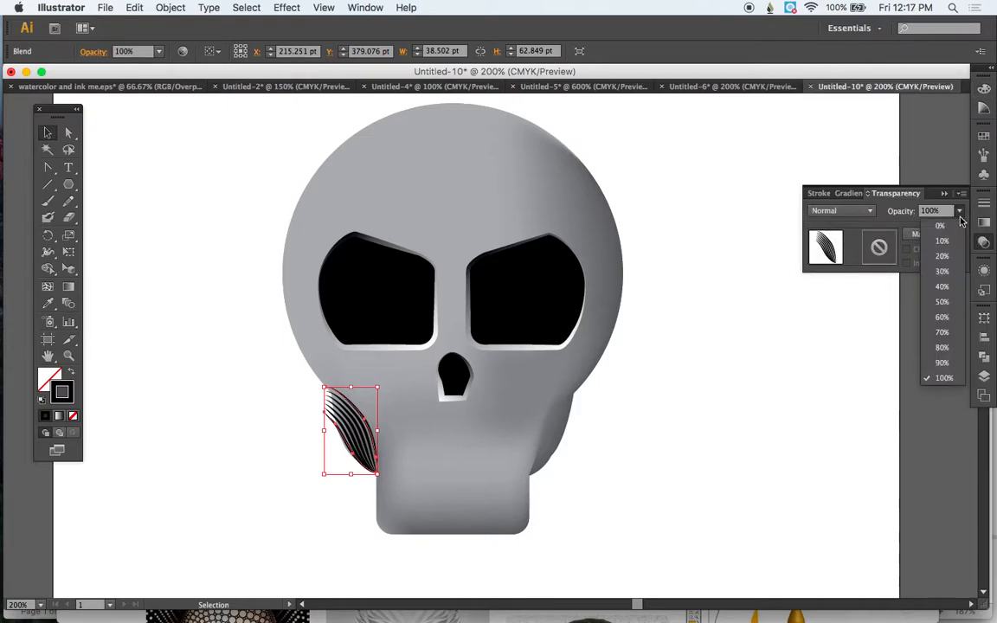
left_click(940, 288)
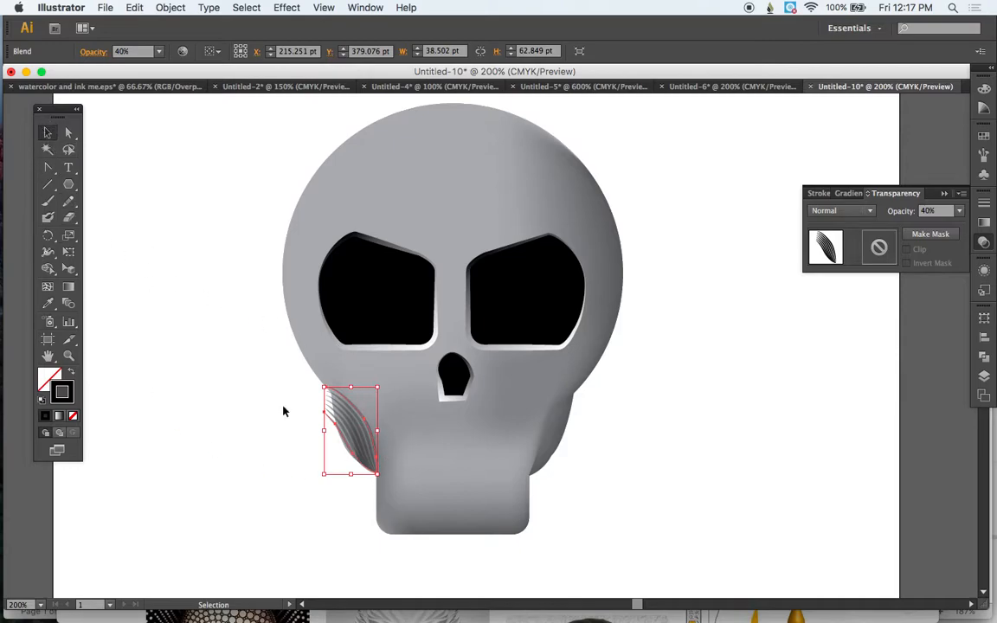
Step: Place a copy of the line blend over the right cheek, level with the original
left_click(351, 497)
left_click(349, 443)
left_click_drag(351, 443, 538, 442)
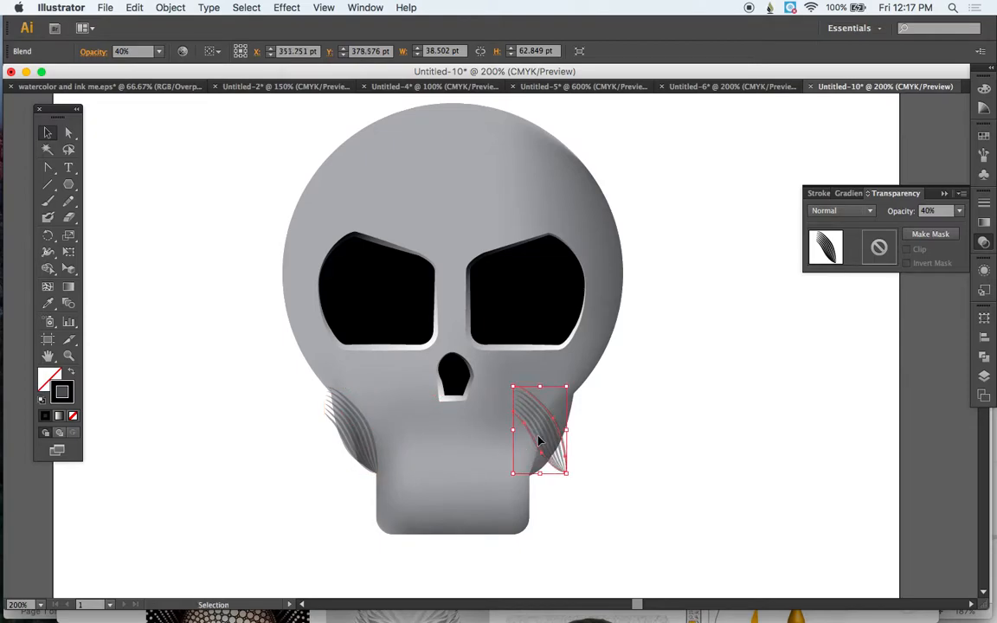
Step: Reflect the right cheek's line blend across the vertical axis and shift it outward onto the cheek's edge
left_click(170, 7)
mouse_move(165, 26)
left_click(325, 76)
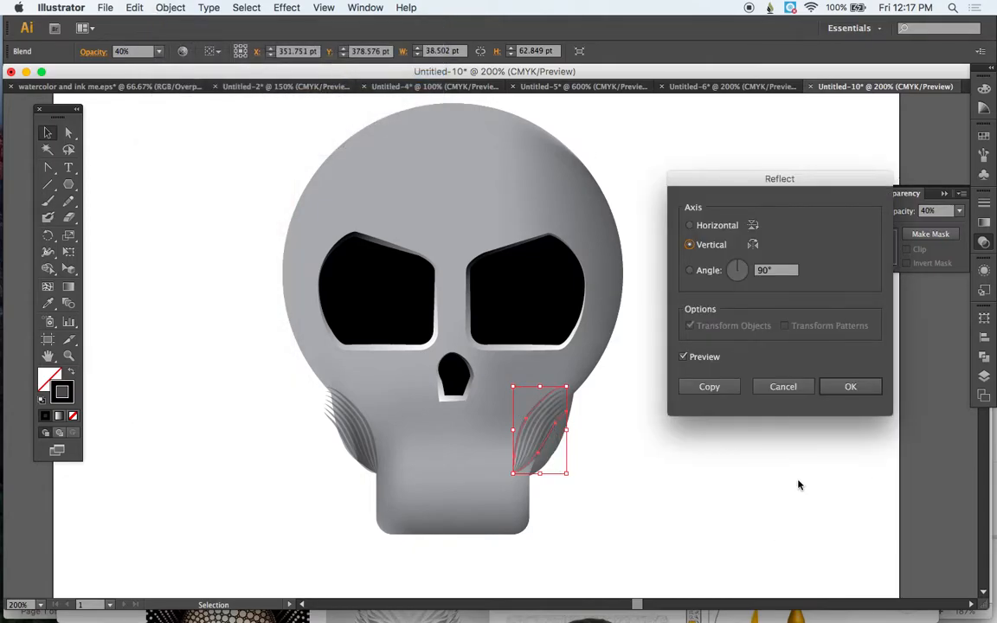
left_click(839, 387)
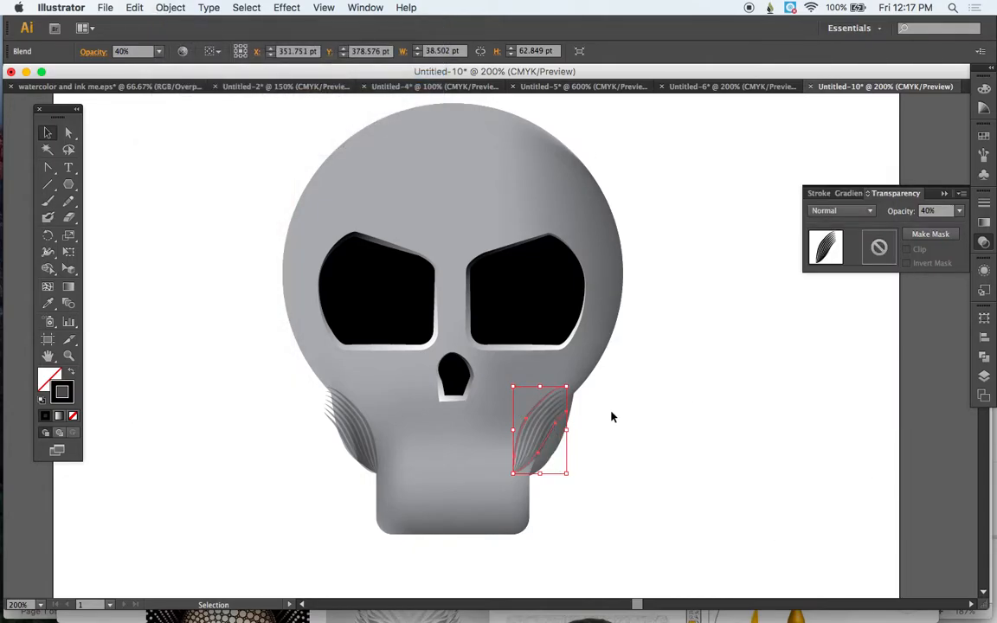
left_click(527, 434)
left_click(542, 434)
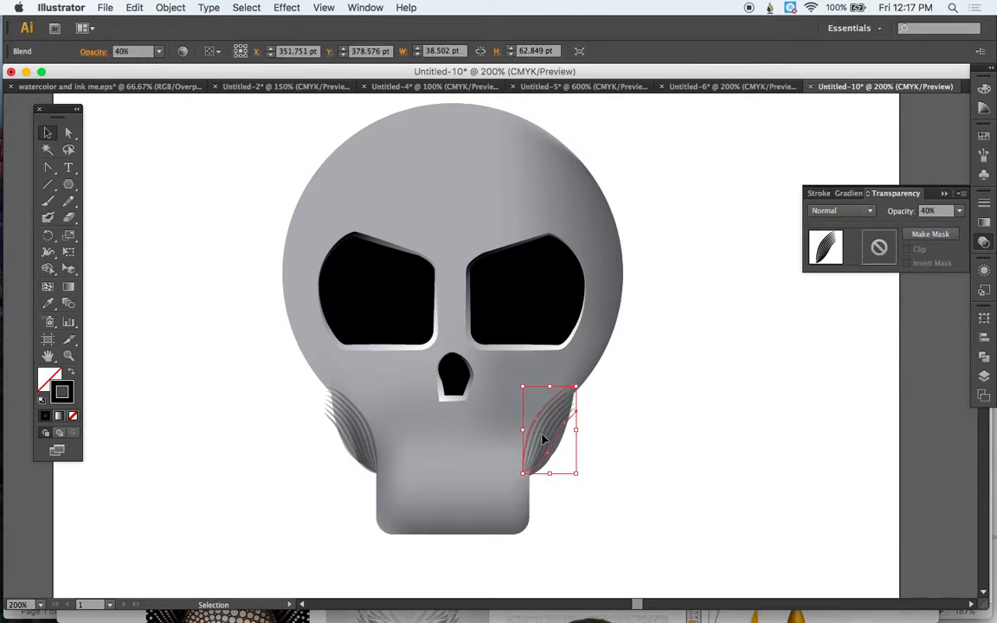
left_click(688, 570)
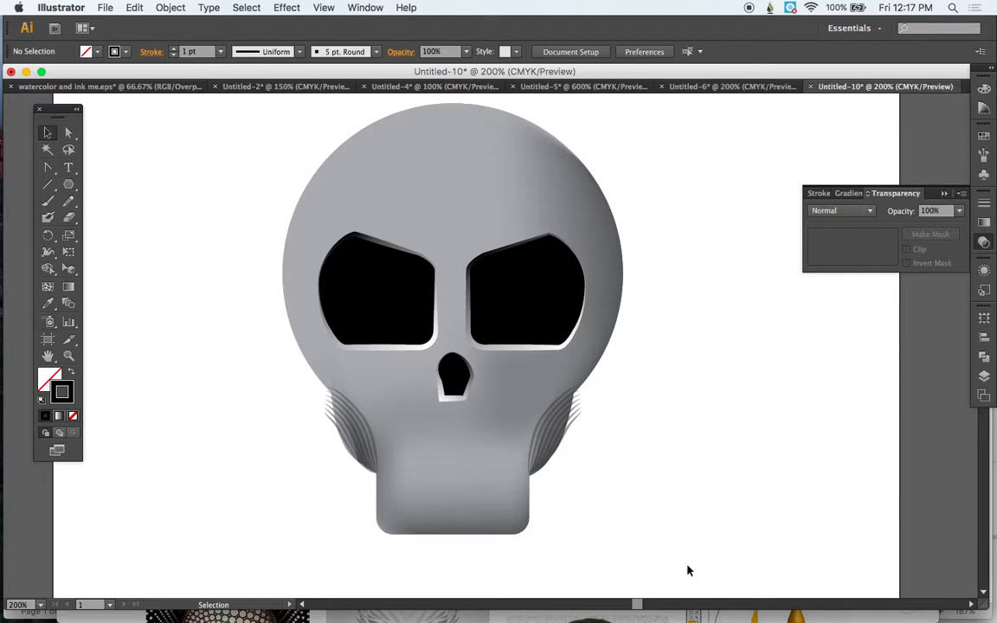
Step: Add a new layer above the others and lock Layer 2
left_click(984, 377)
left_click(928, 434)
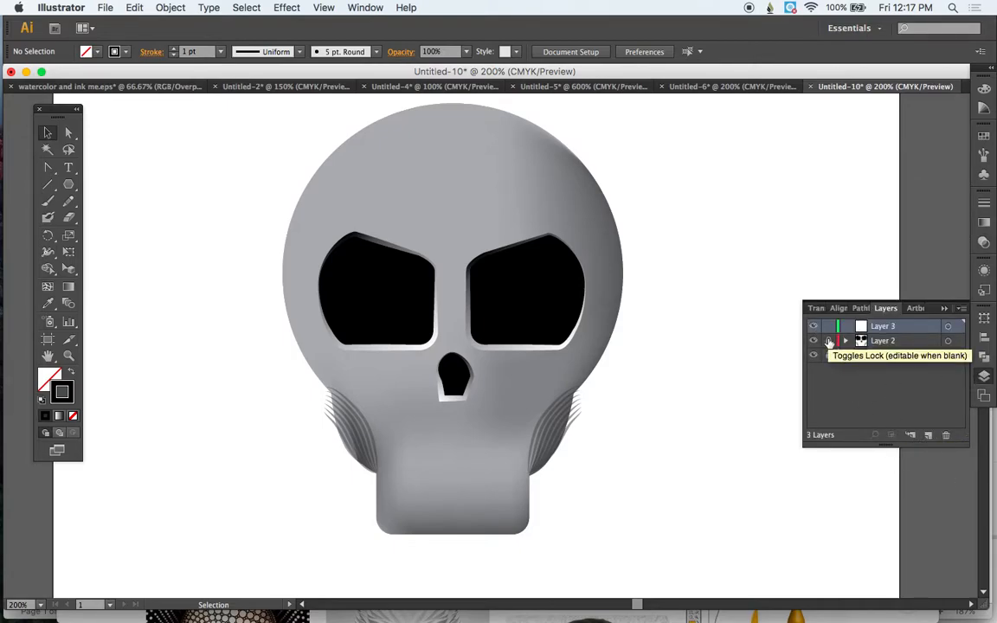
left_click(828, 341)
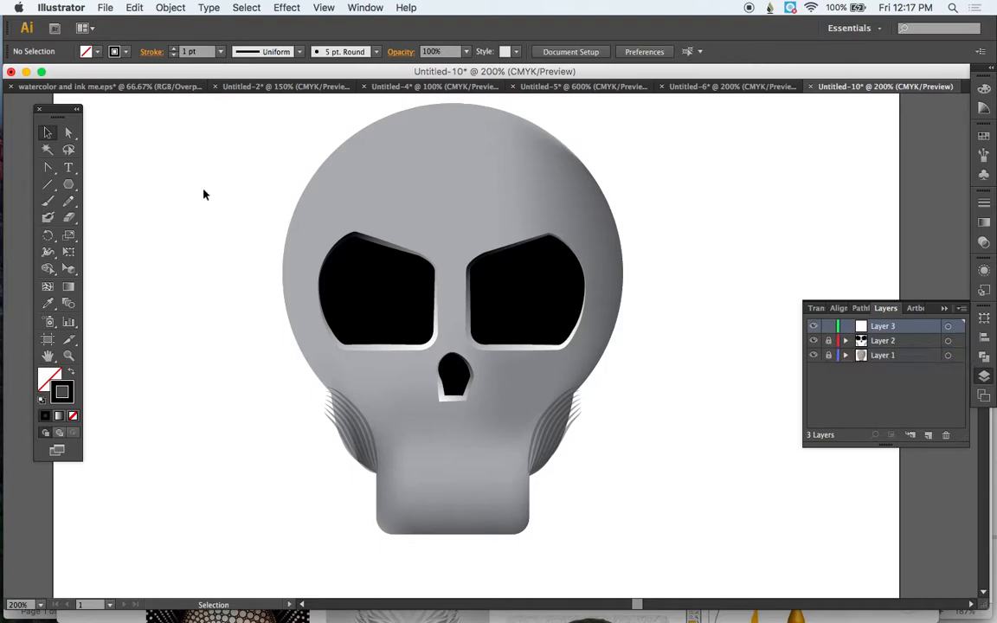
Step: Draw a rounded rectangle with black fill and no stroke across the upper jaw as the mouth
left_click_drag(69, 183, 144, 202)
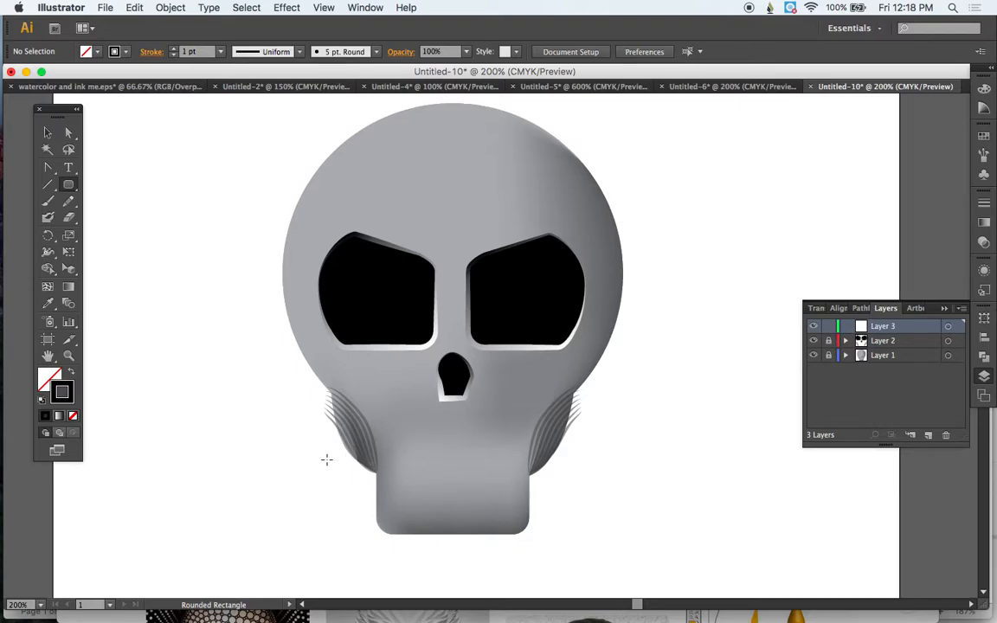
left_click(72, 376)
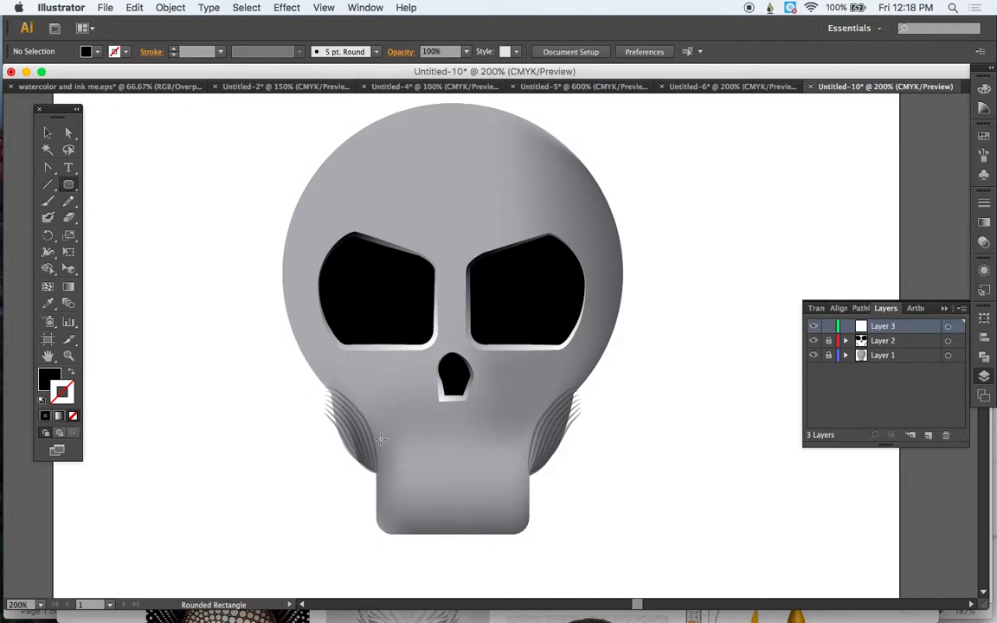
mouse_move(394, 442)
left_mouse_down()
mouse_move(412, 467)
mouse_move(517, 489)
left_mouse_up()
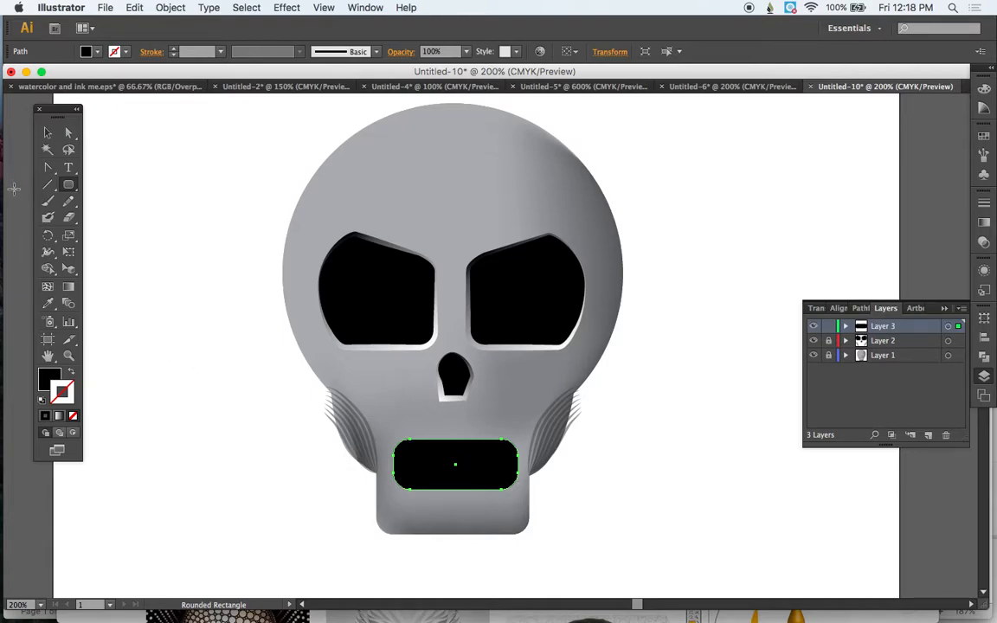
Step: Using the Pencil in Draw Inside mode, draw a tooth from the mouth's upper edge and fill it light gray
left_click(69, 202)
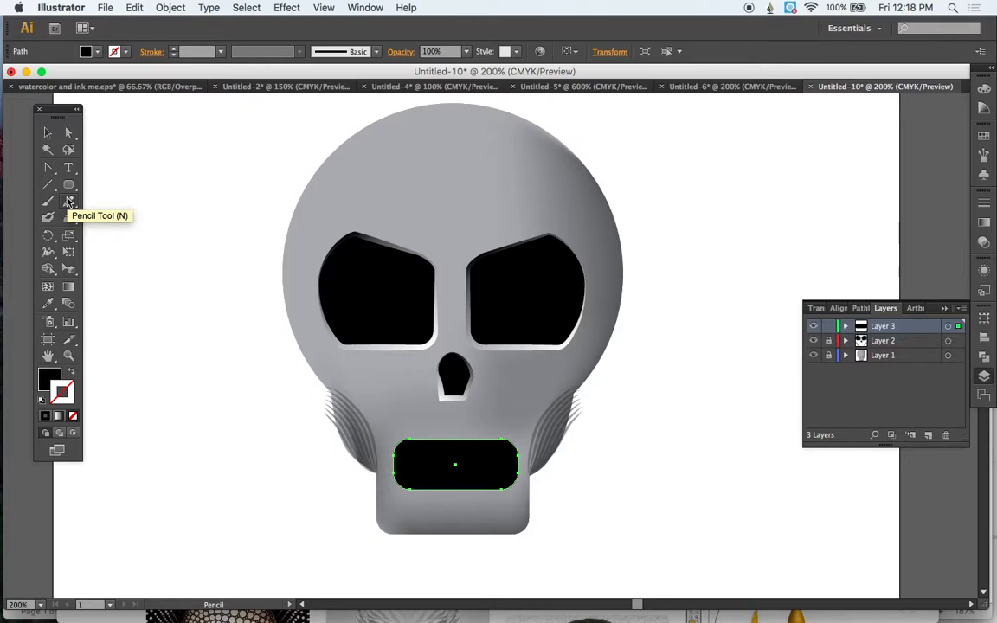
left_click(73, 436)
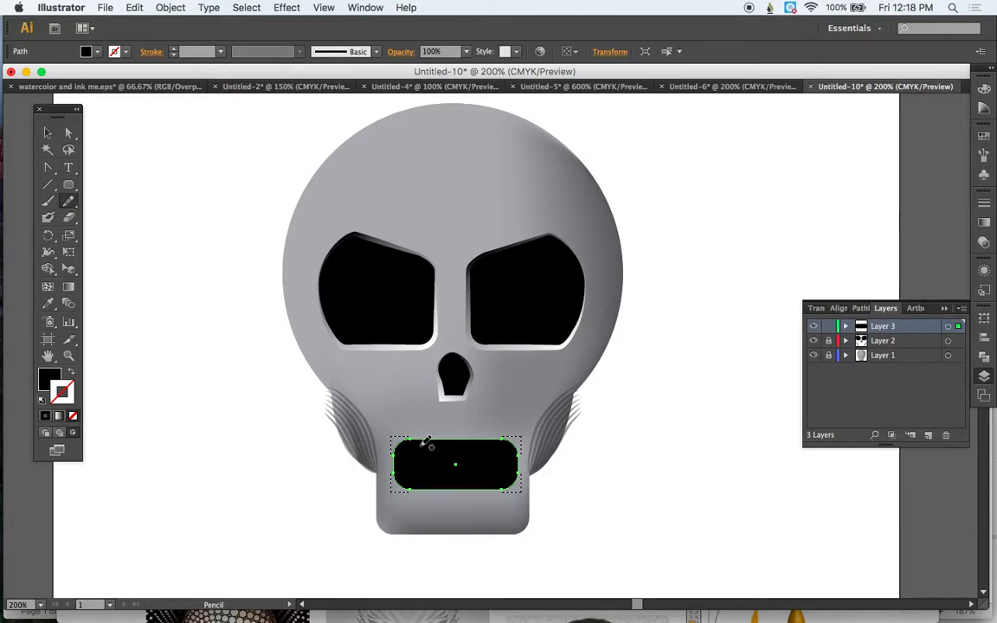
mouse_move(453, 434)
left_mouse_down()
mouse_move(448, 462)
mouse_move(442, 428)
left_mouse_up()
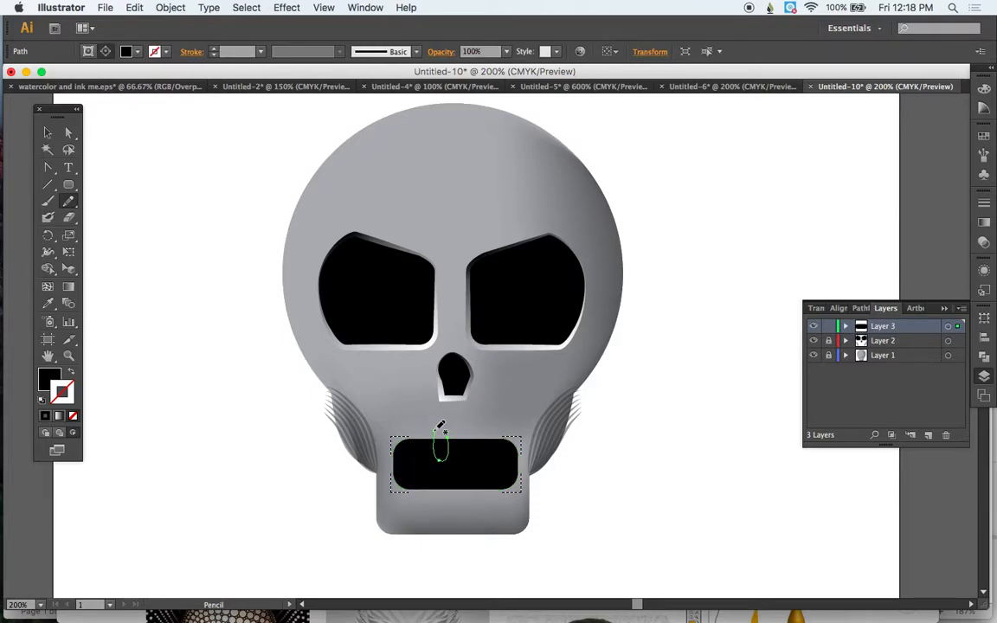
key("super+z")
left_click(126, 51)
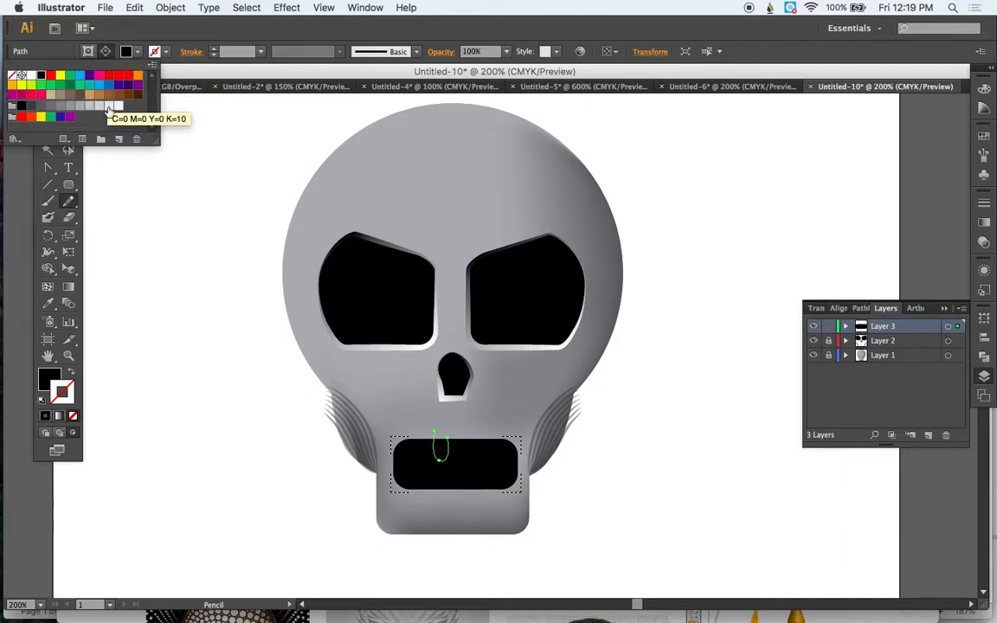
left_click(107, 105)
left_click(89, 107)
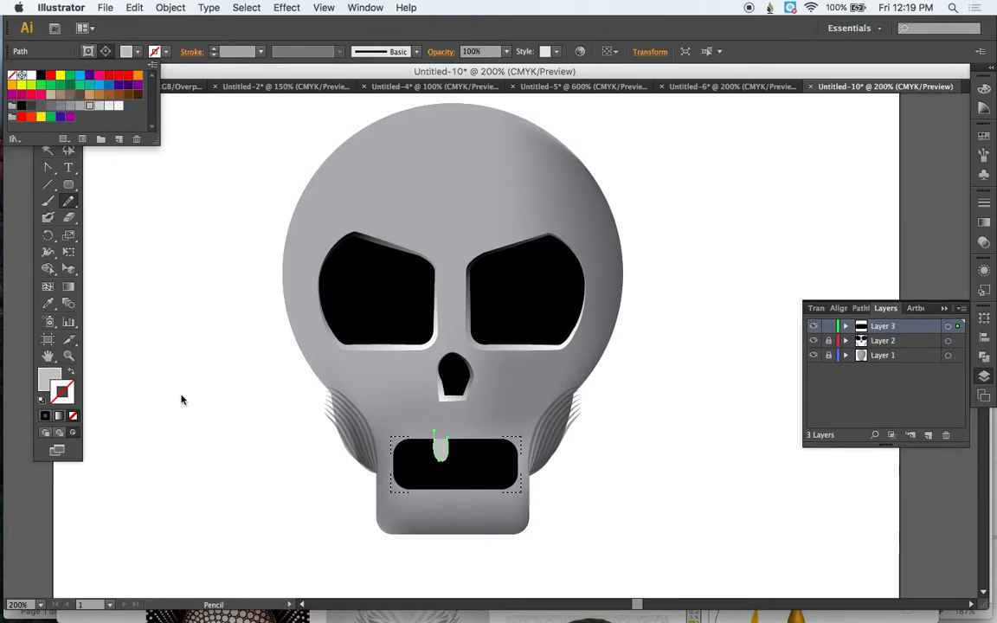
Step: Draw the remaining light gray teeth freehand inside the mouth, completing the upper and lower rows
left_click(465, 441)
mouse_move(456, 427)
left_mouse_down()
mouse_move(456, 456)
mouse_move(470, 435)
mouse_move(474, 451)
mouse_move(491, 456)
mouse_move(472, 443)
mouse_move(501, 433)
mouse_move(494, 455)
mouse_move(511, 444)
left_mouse_up()
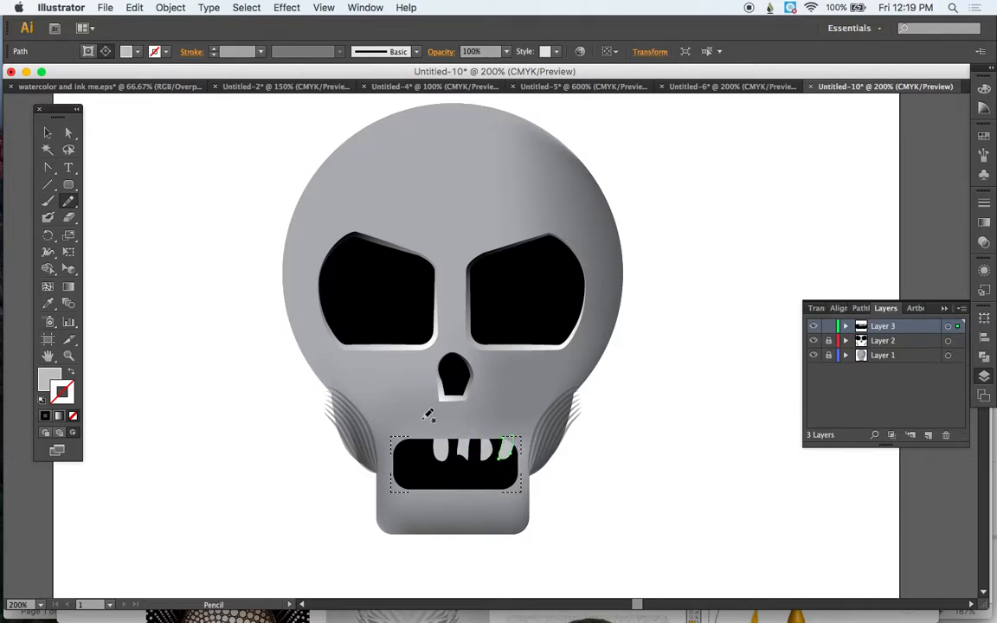
mouse_move(413, 435)
left_mouse_down()
mouse_move(403, 499)
mouse_move(405, 471)
mouse_move(410, 499)
mouse_move(428, 500)
mouse_move(418, 485)
mouse_move(430, 496)
mouse_move(438, 475)
mouse_move(447, 498)
mouse_move(459, 497)
mouse_move(458, 482)
mouse_move(477, 473)
mouse_move(480, 500)
mouse_move(488, 495)
mouse_move(481, 484)
mouse_move(491, 496)
mouse_move(508, 494)
mouse_move(499, 480)
mouse_move(526, 489)
left_mouse_up()
Step: Select all the upper teeth and fill them with the linear white-to-black gradient, leaving them without a stroke
left_click(68, 131)
left_click(397, 451)
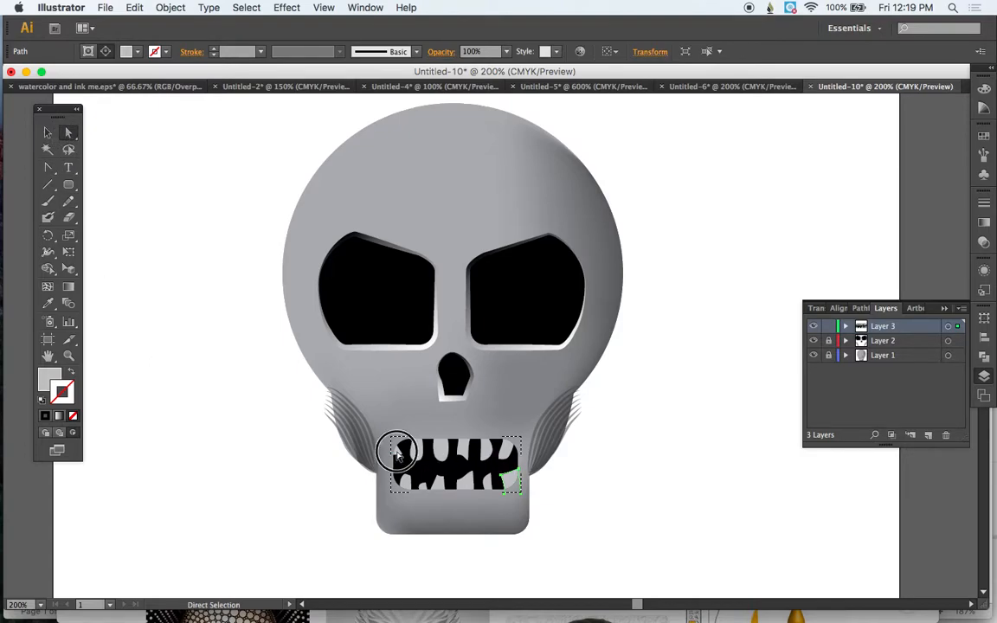
left_click(418, 448)
left_click(435, 448, "shift")
left_click(454, 448, "shift")
left_click(472, 448, "shift")
left_click(489, 448, "shift")
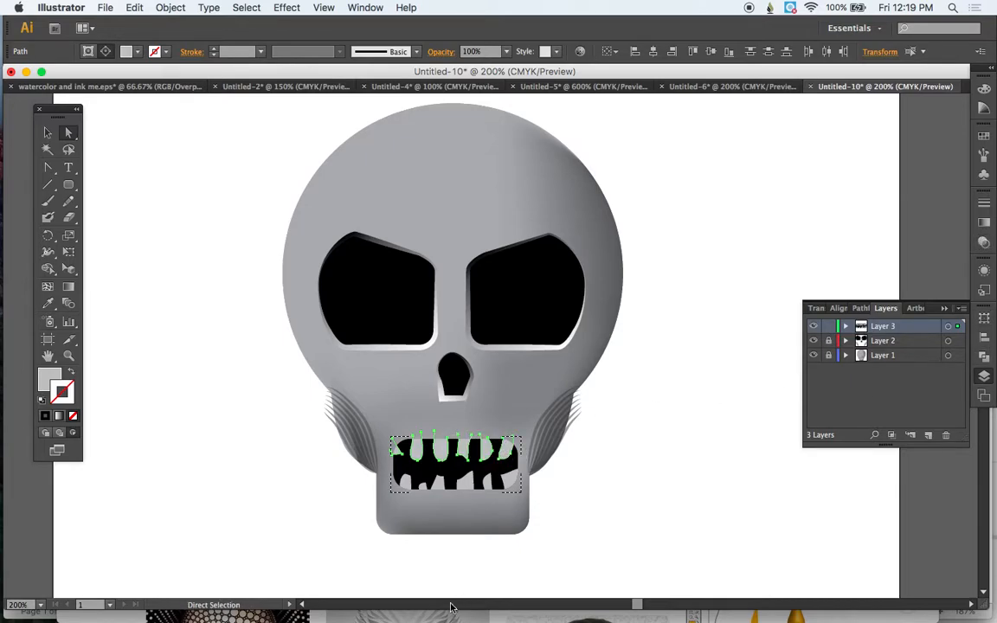
key("x")
left_click(59, 415)
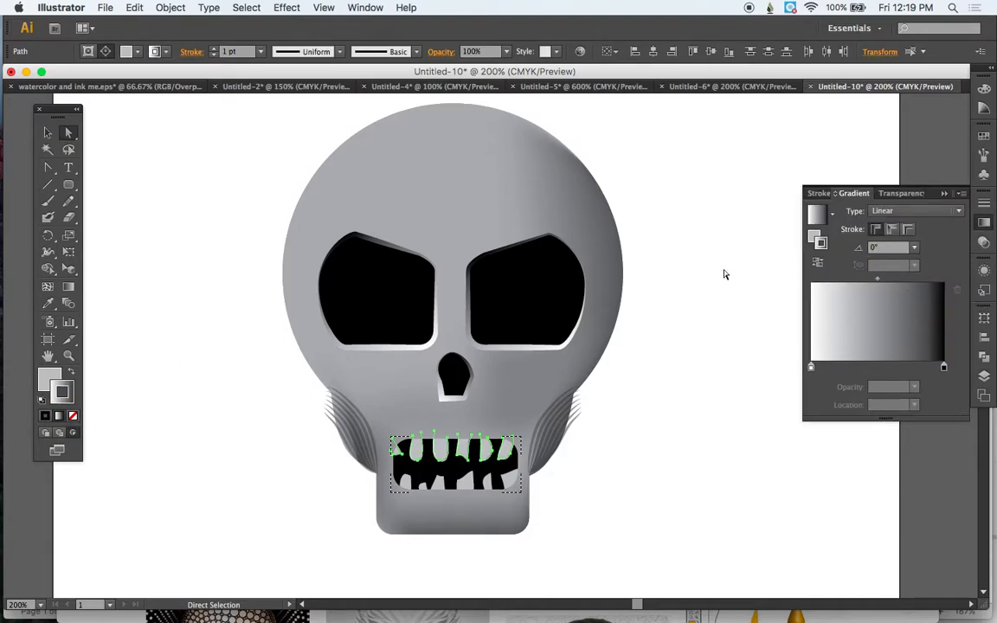
key("/")
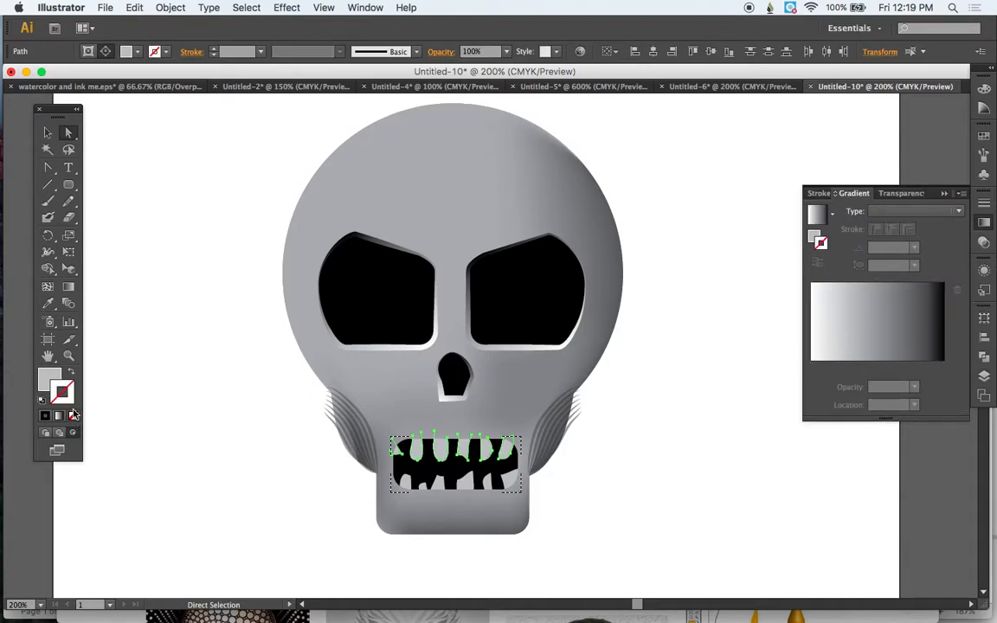
left_click(73, 415)
key("period")
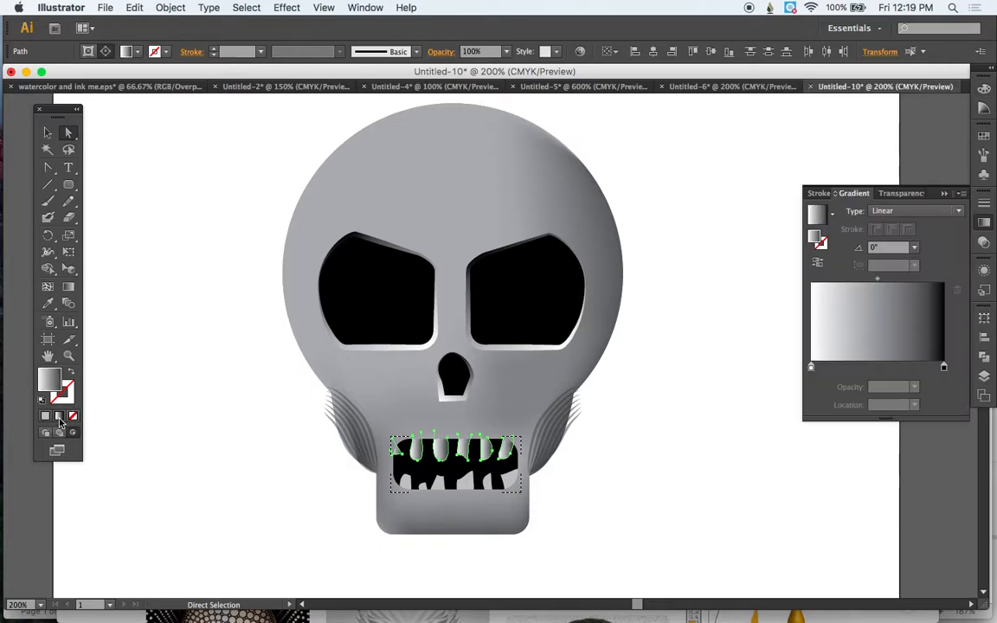
Step: Try gradient angles of 90°, 180° and 120° on the upper teeth
left_click(914, 248)
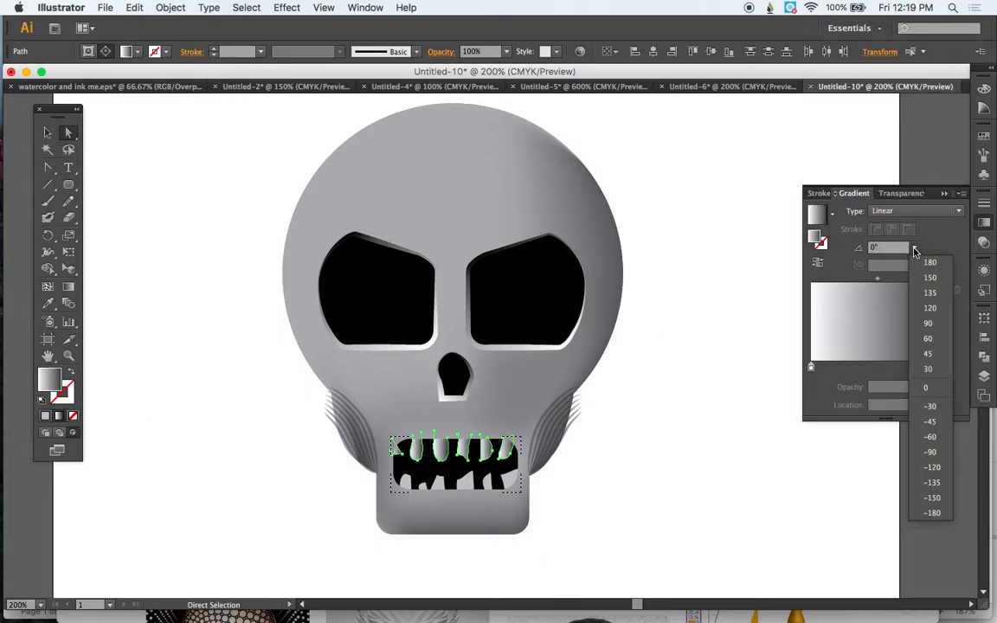
left_click(929, 323)
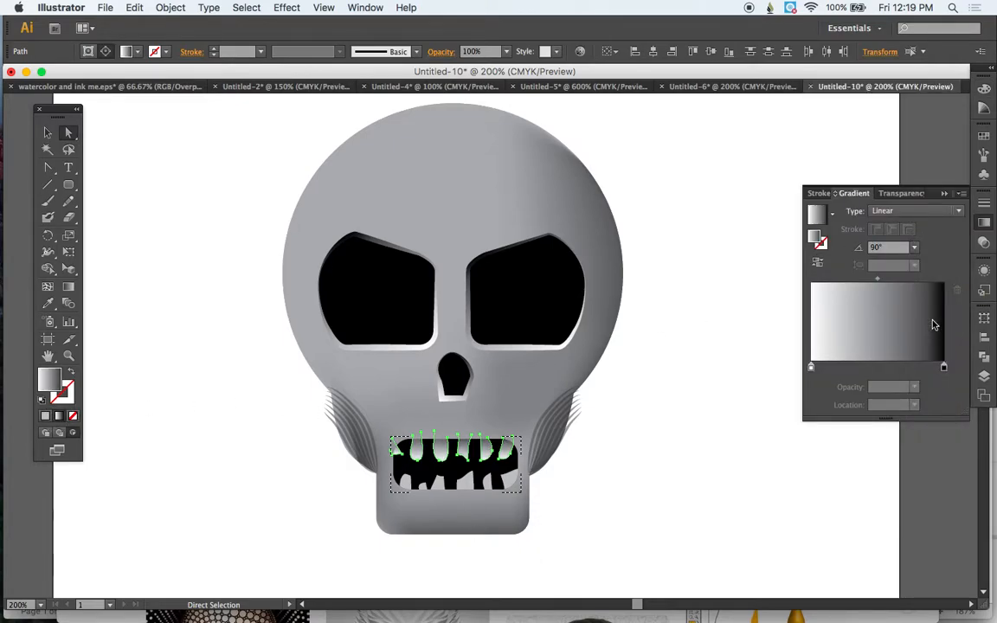
left_click(913, 249)
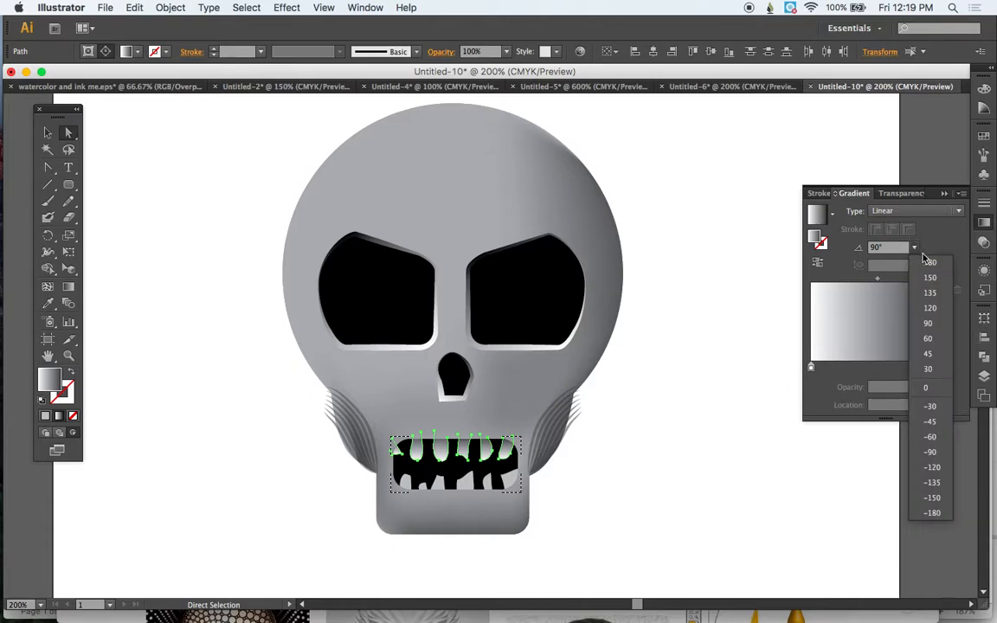
left_click(928, 262)
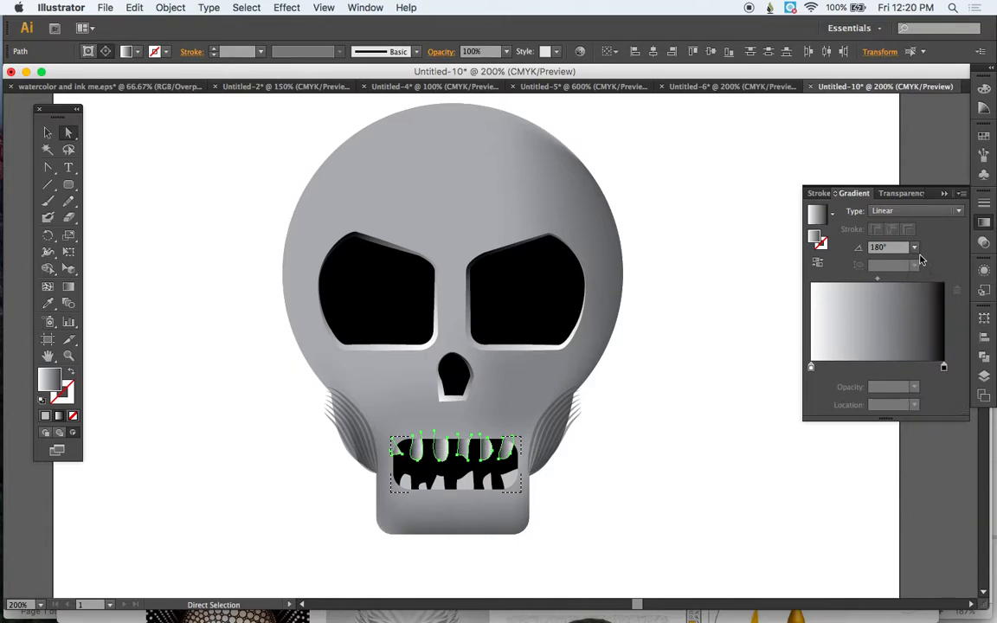
left_click(914, 248)
left_click(934, 305)
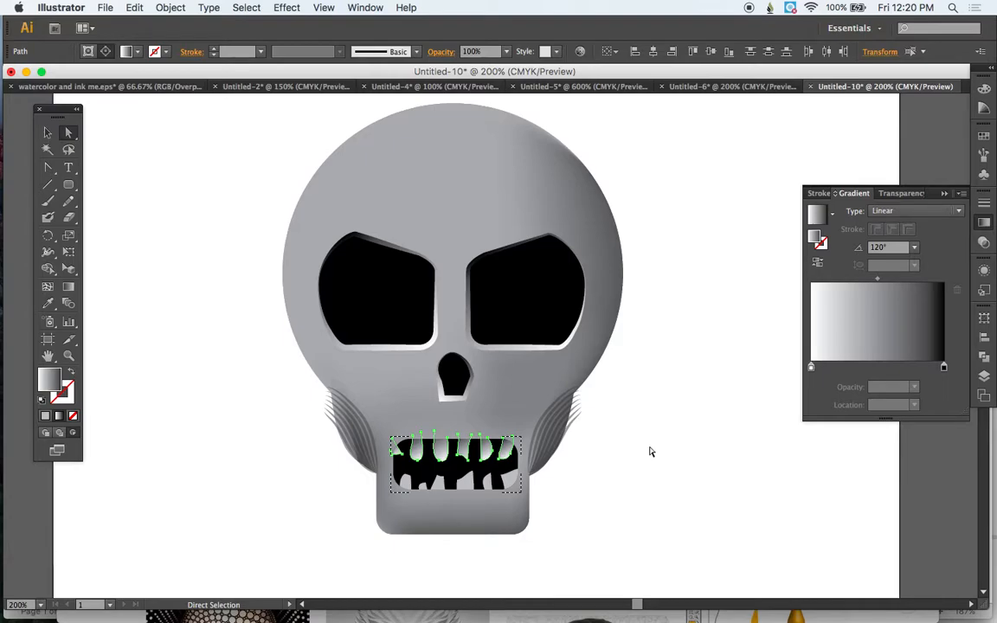
Step: Change the gradient's white stop to a mid-light gray and move the gradient midpoint to about 31%
double_click(811, 368)
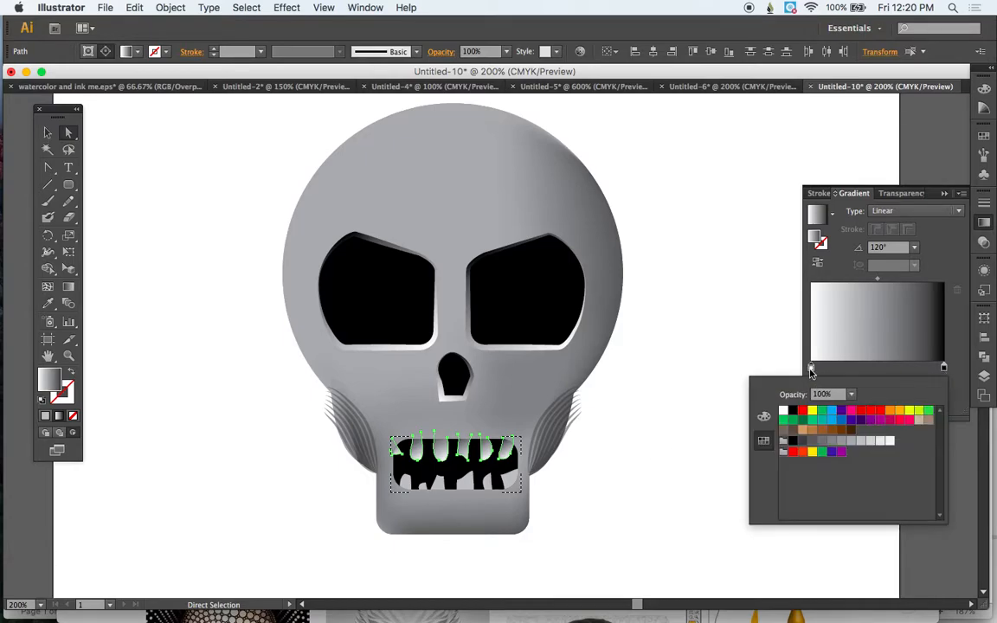
left_click(860, 442)
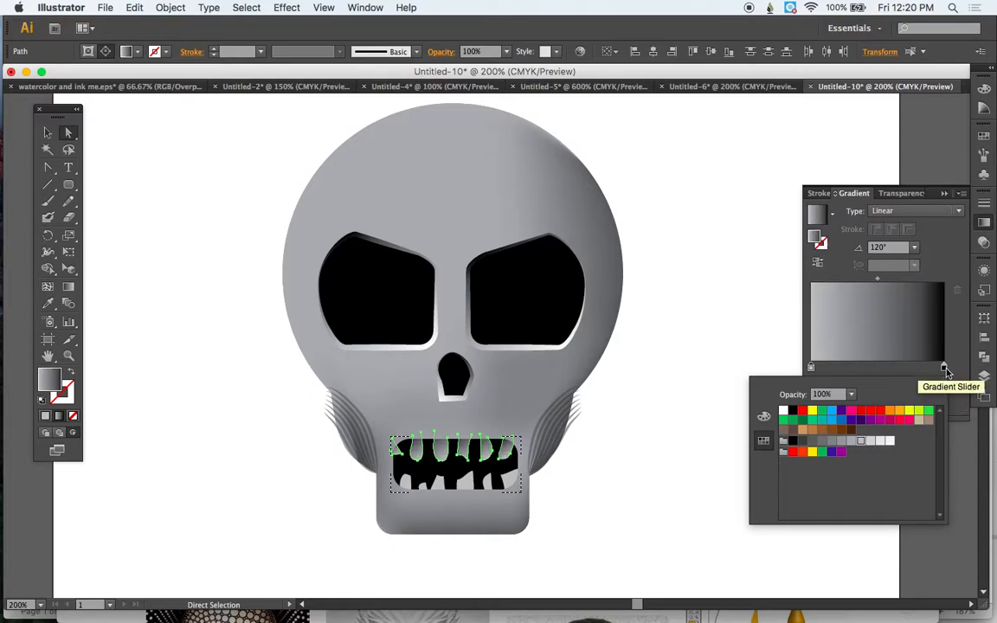
left_click(875, 281)
left_click_drag(876, 281, 849, 280)
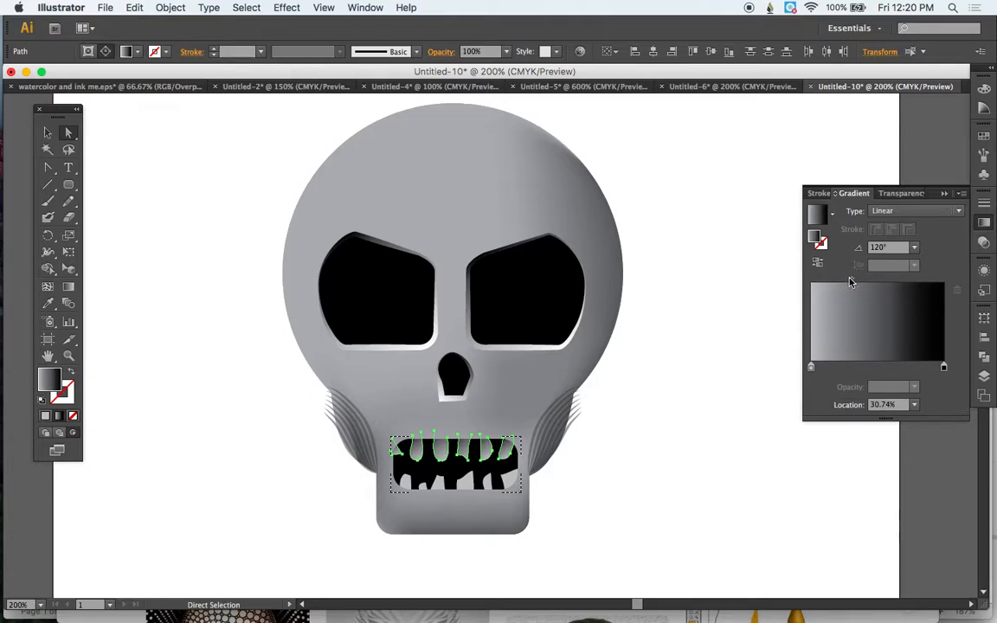
Step: Set the upper teeth's gradient angle to 90°
left_click(914, 248)
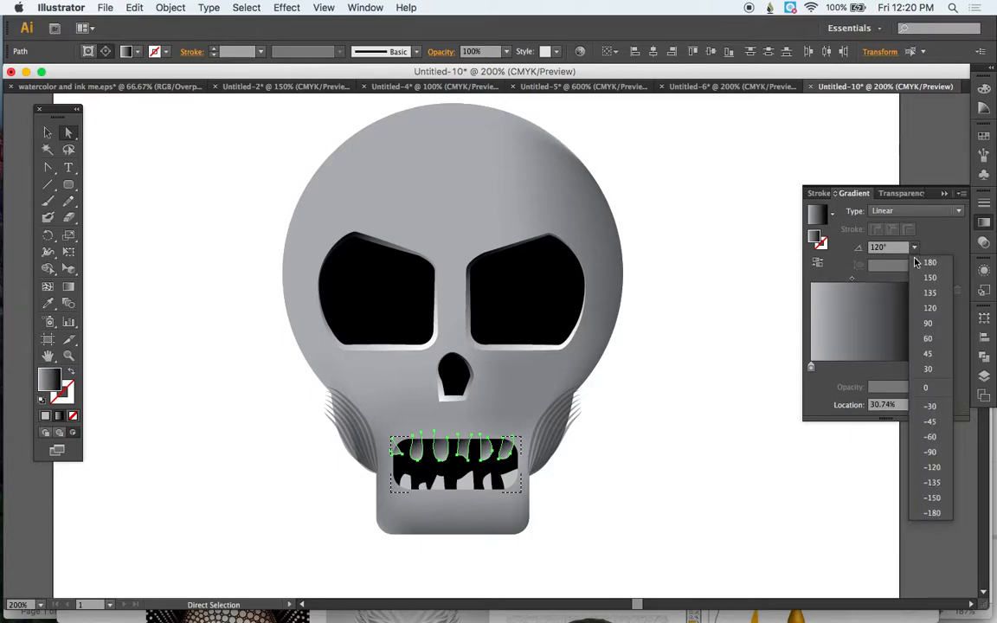
left_click(929, 325)
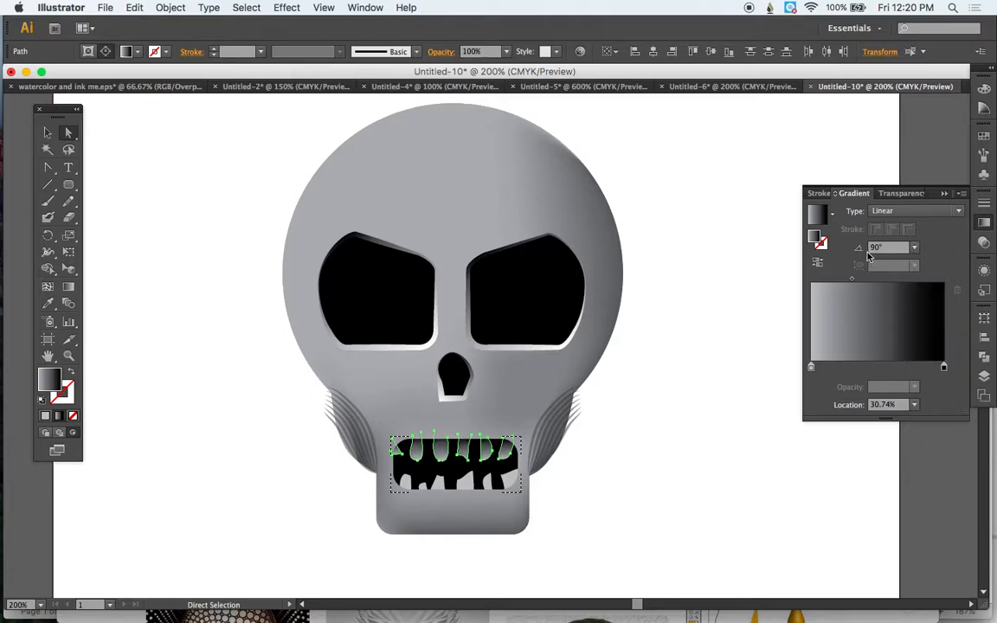
left_click(946, 196)
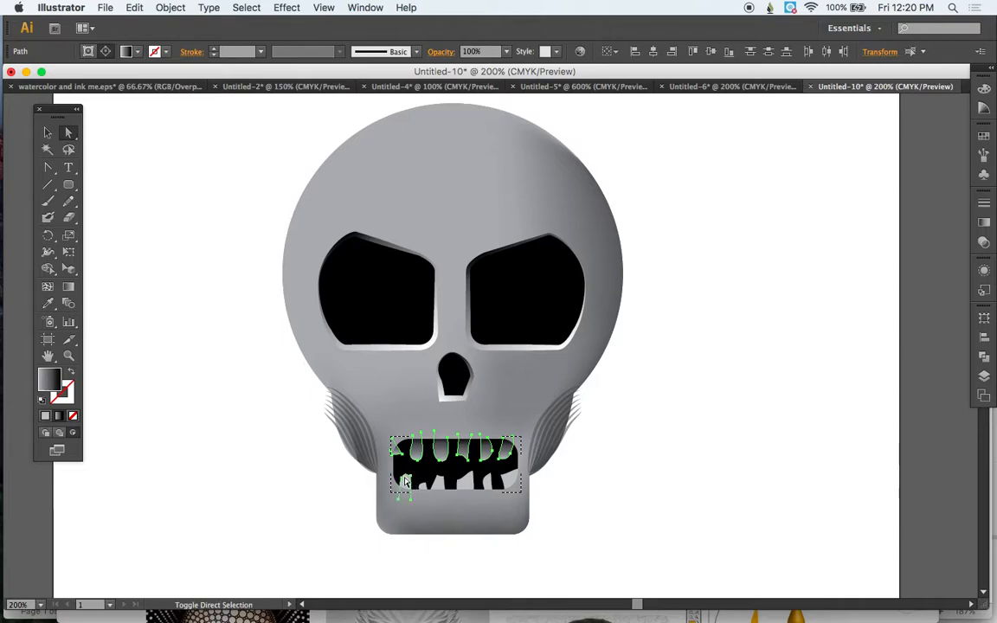
Step: Add all the lower teeth to the selection and fill them with the gray-to-black linear gradient at a 90° angle
left_click(407, 495, "shift")
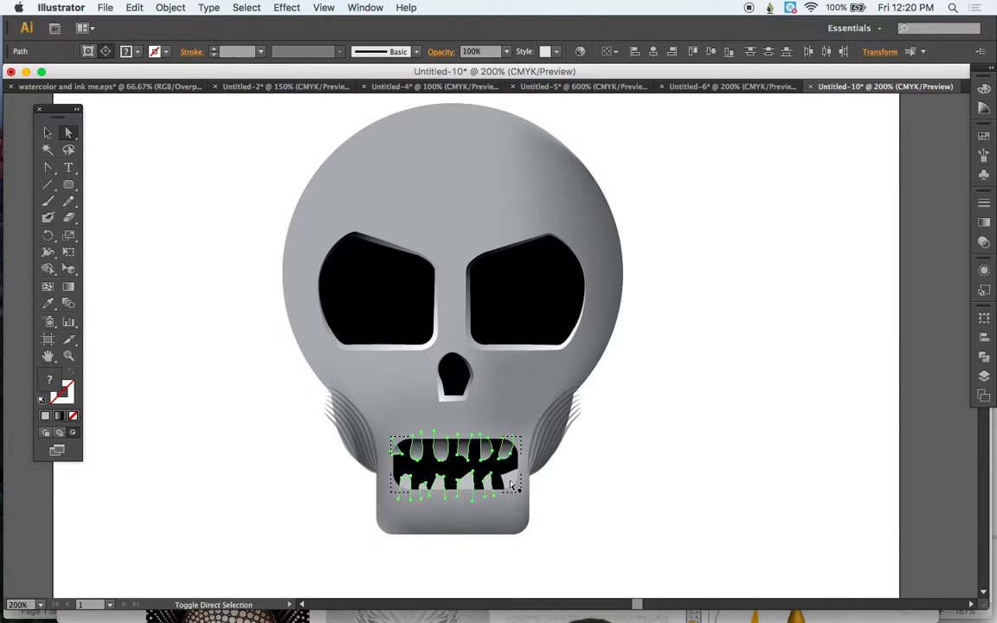
left_click(59, 416)
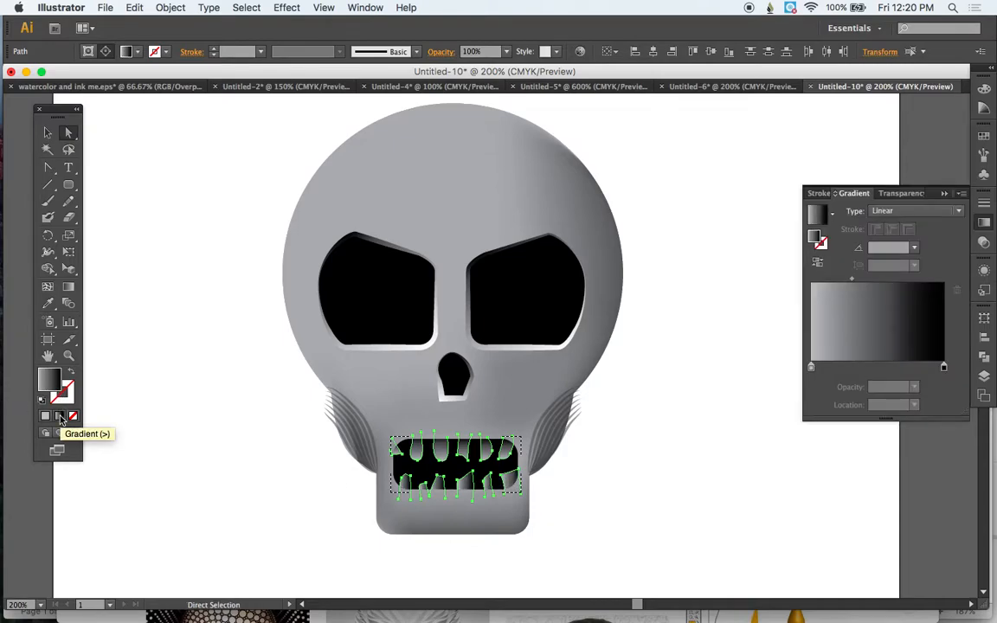
left_click(913, 248)
left_click(928, 324)
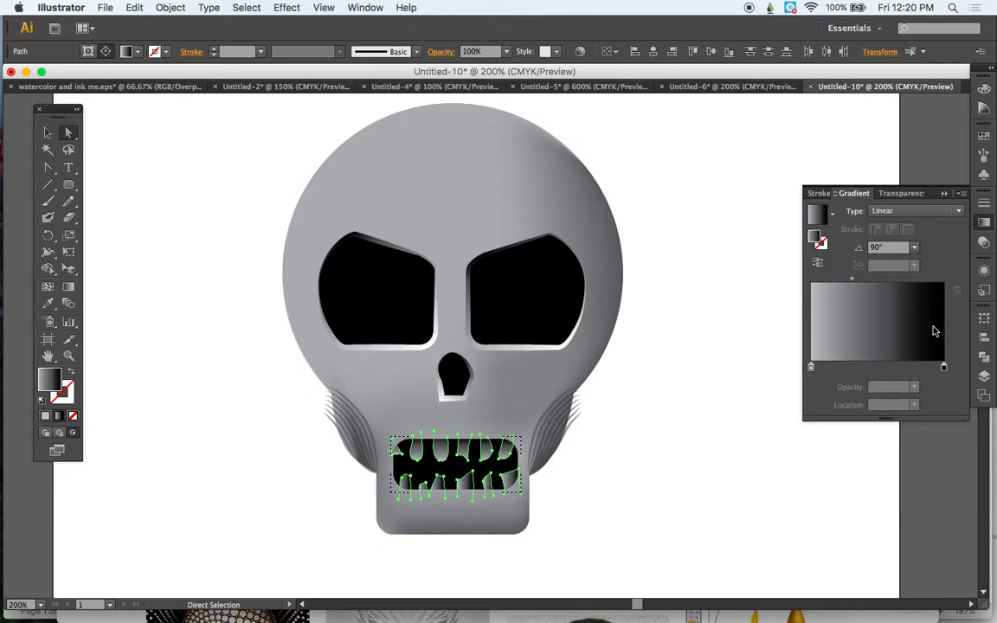
Step: Try gradient angles of 120° and -90° on all the teeth, settle on 120°, and return to normal drawing mode
left_click(914, 248)
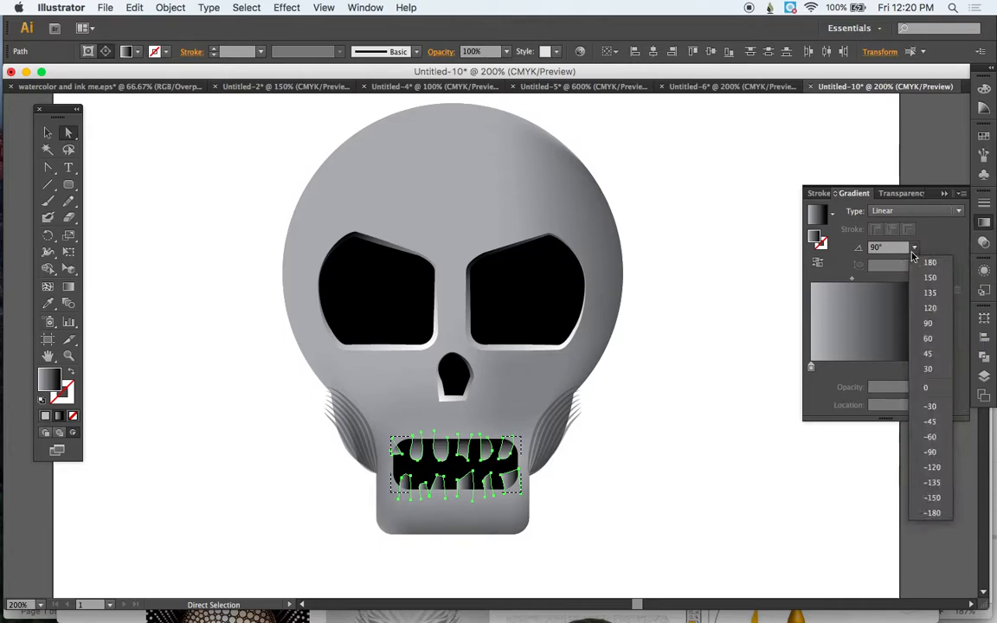
left_click(939, 310)
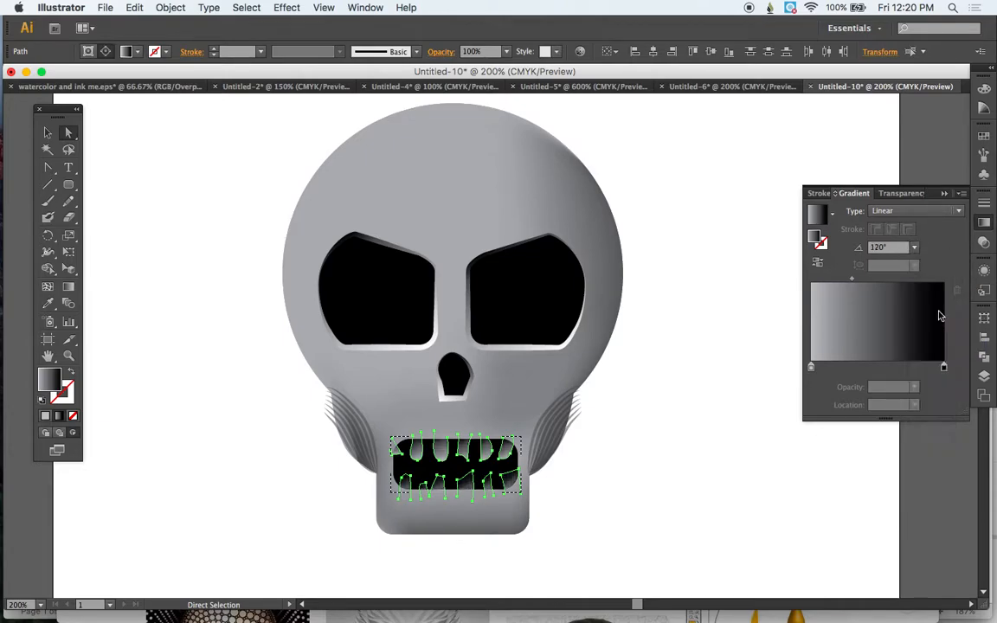
left_click(914, 247)
left_click(930, 435)
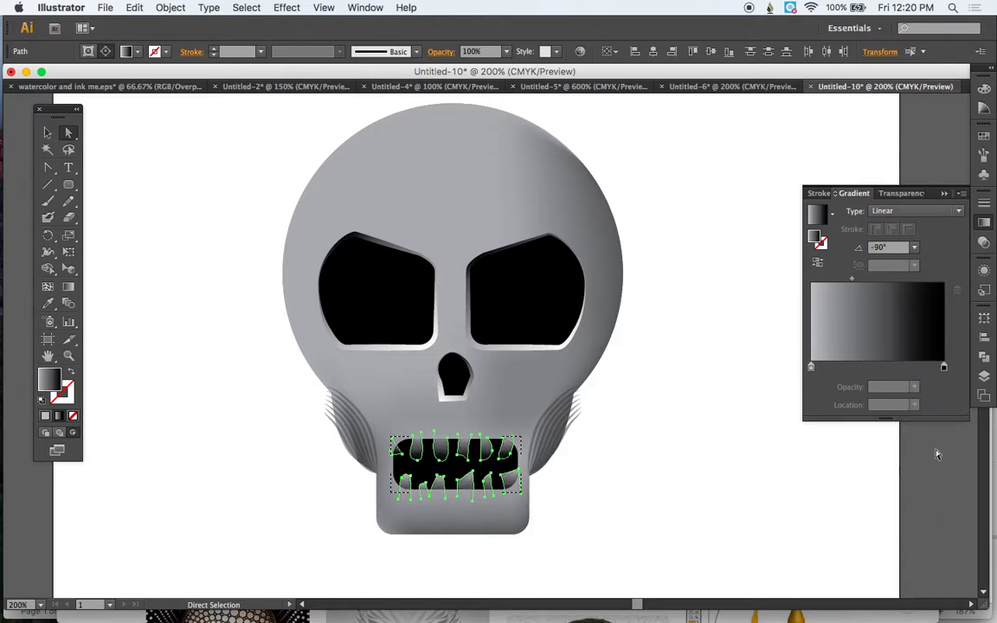
left_click(913, 248)
left_click(930, 308)
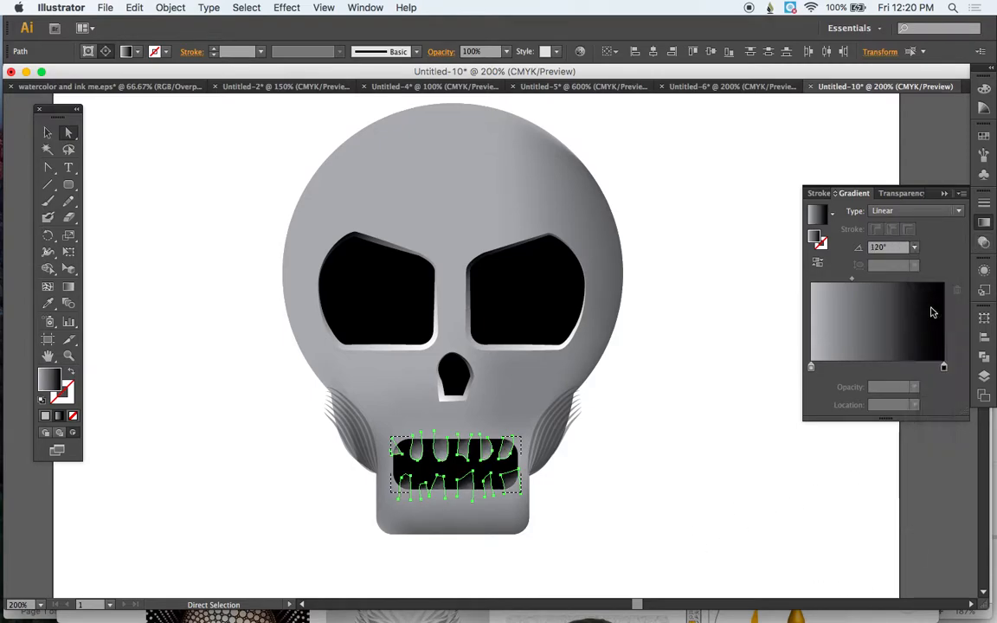
left_click(787, 541)
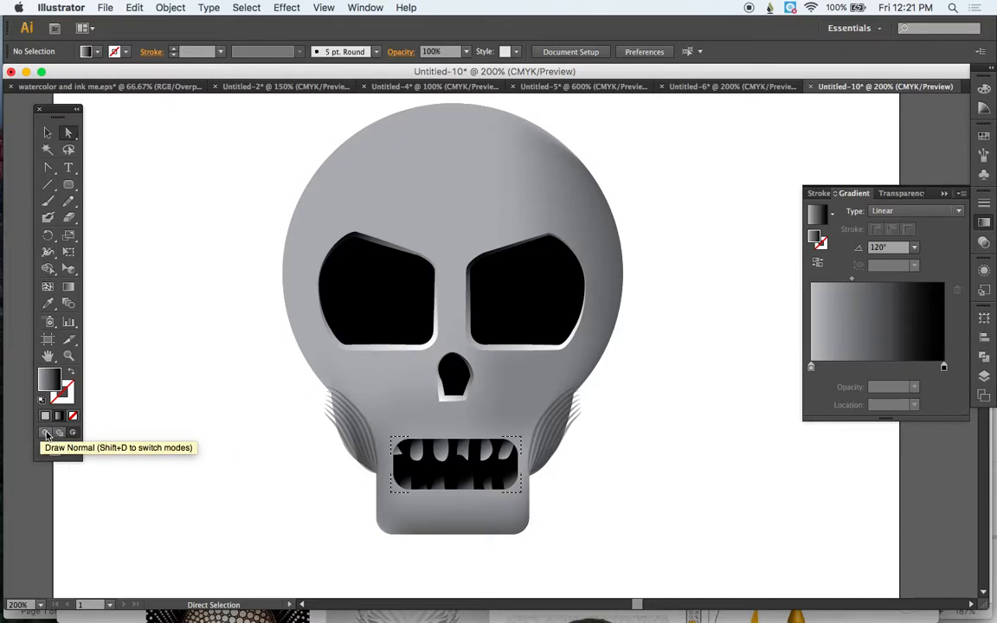
key("super+shift+a")
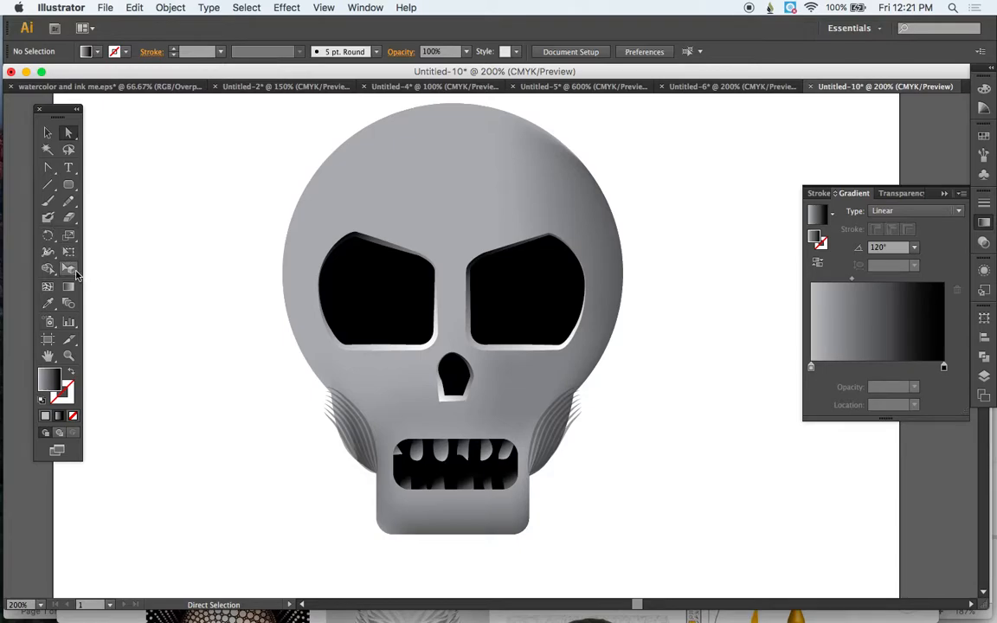
Step: Draw a winding freehand Pencil crack from the skull's upper edge across the forehead, with no fill and a 2 pt black stroke
left_click(68, 200)
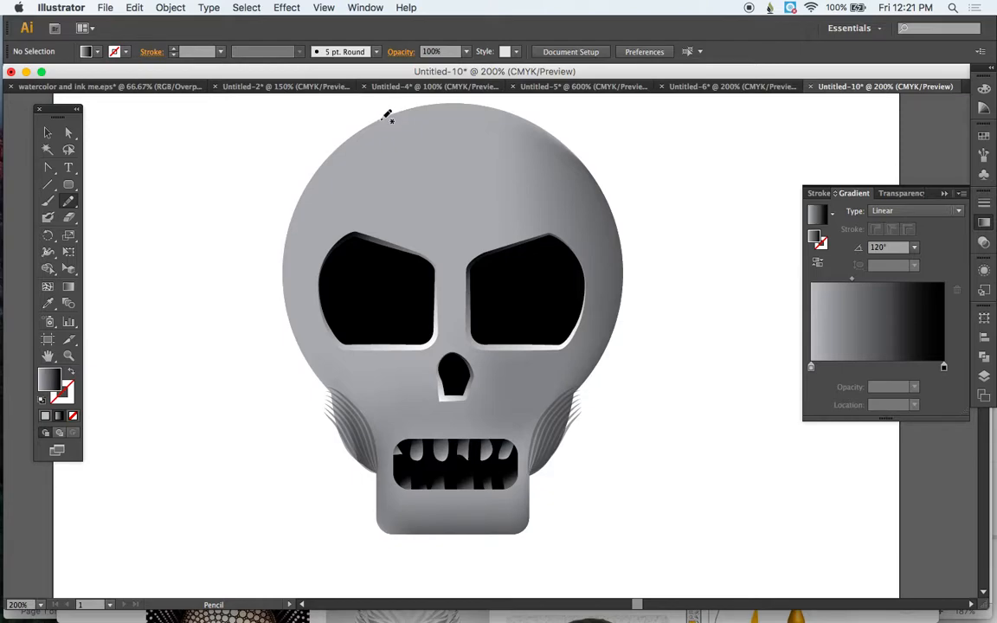
left_click(71, 376)
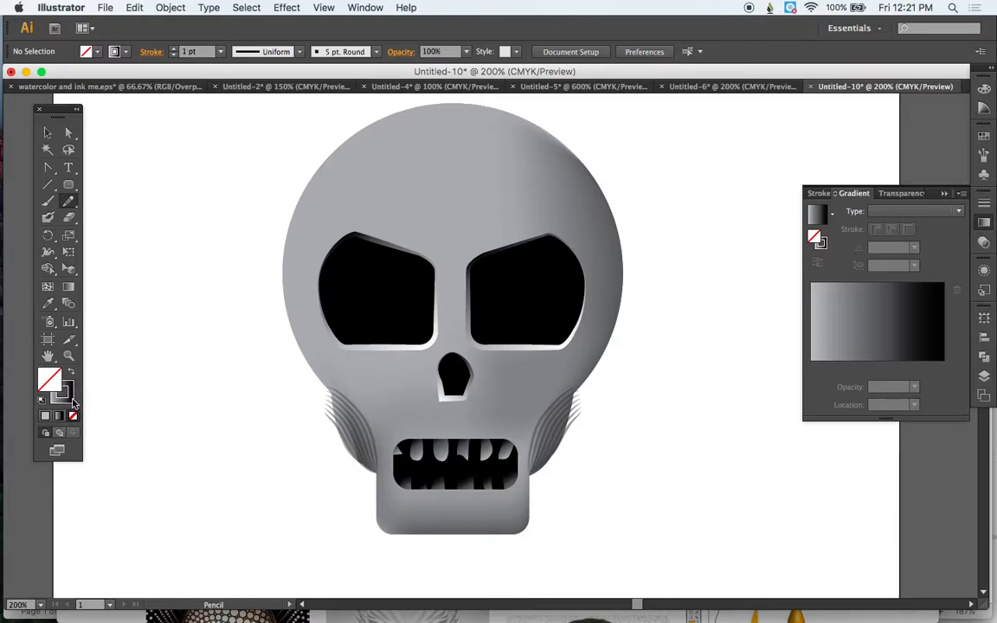
left_click(45, 416)
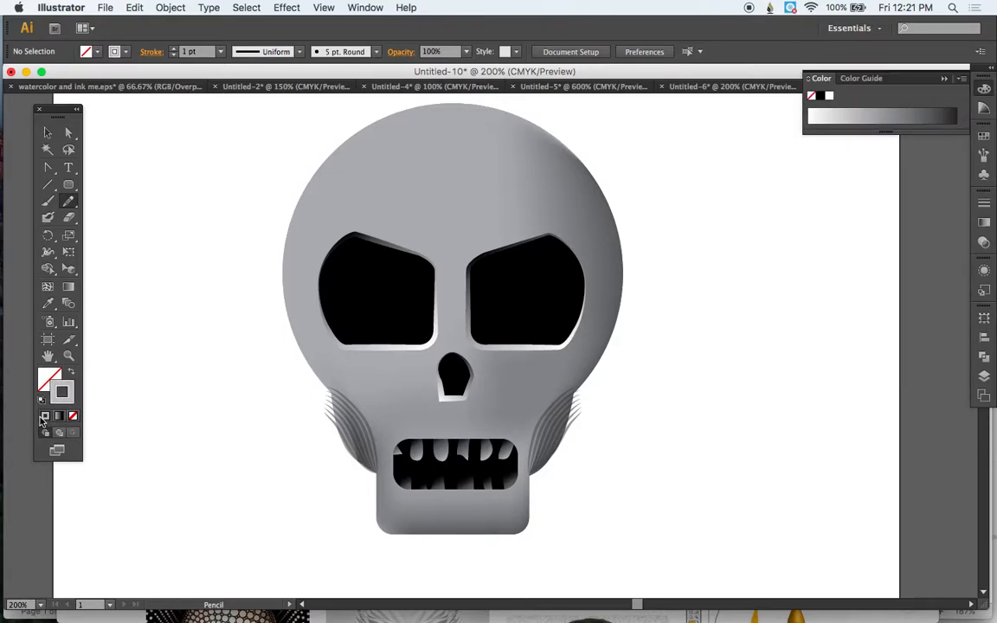
left_click(86, 52)
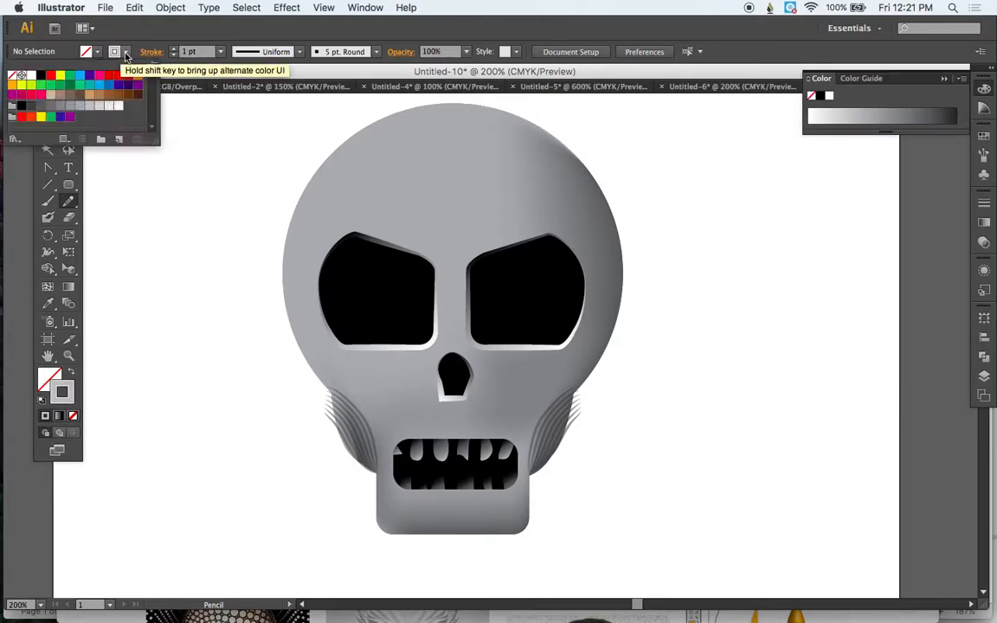
left_click(41, 75)
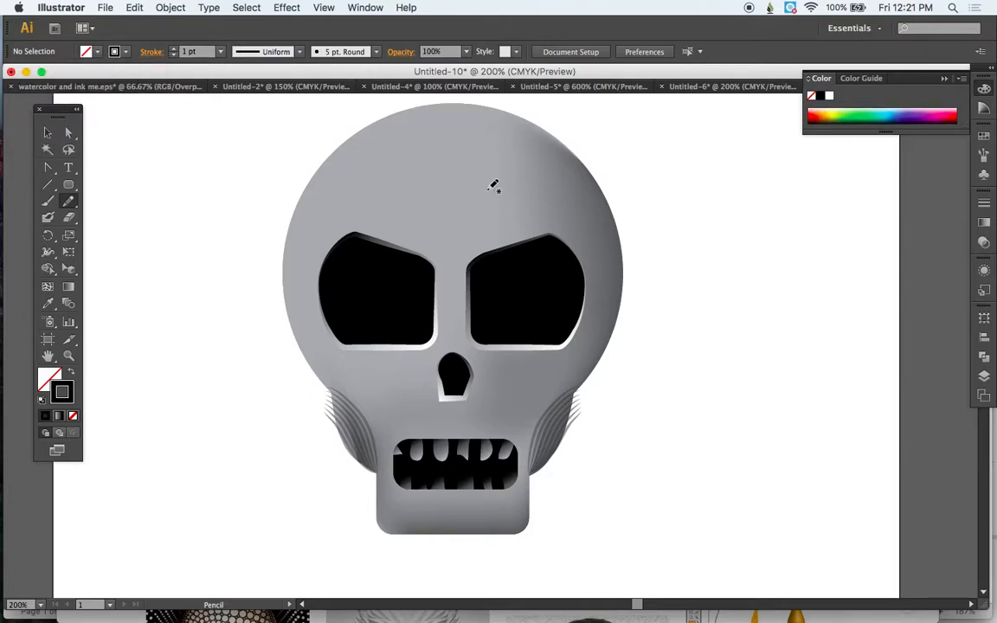
mouse_move(402, 110)
left_mouse_down()
mouse_move(378, 153)
mouse_move(421, 172)
mouse_move(406, 191)
mouse_move(340, 207)
left_mouse_up()
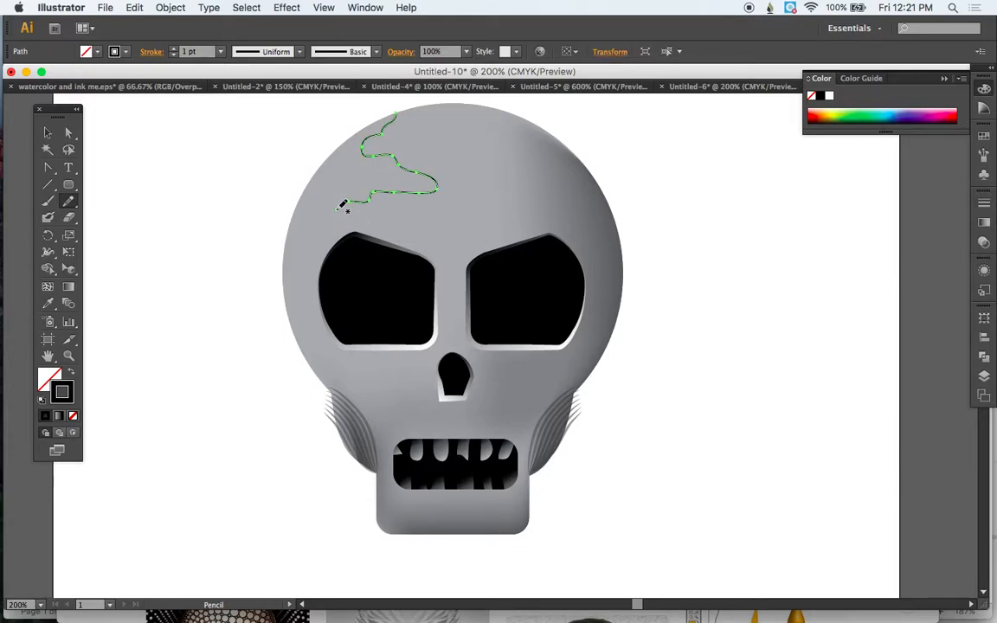
left_click(172, 50)
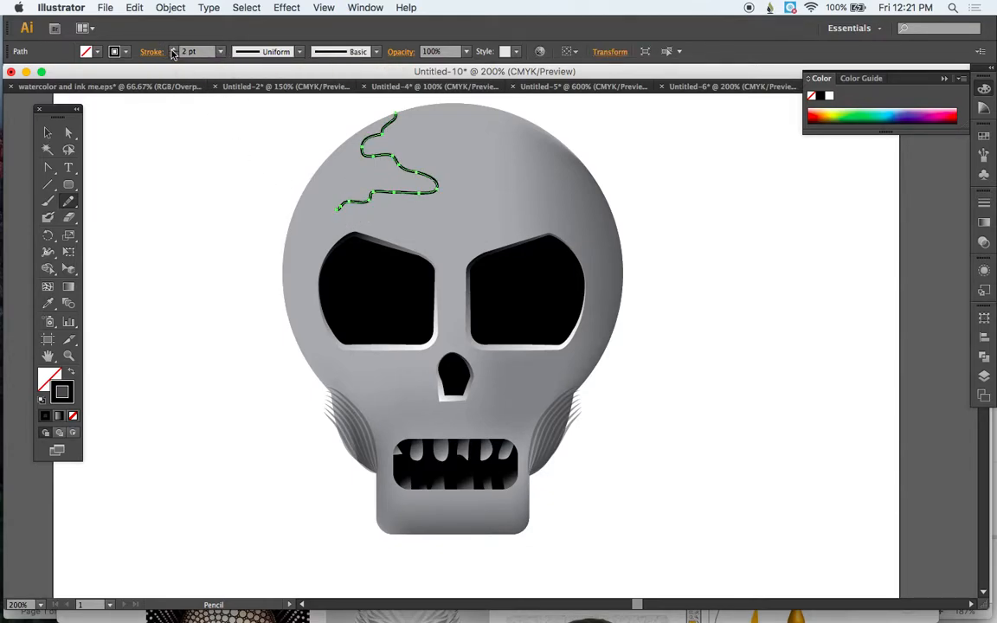
Step: Apply the variable width profile with two bulges and tapered ends to the forehead crack
key("super+equal")
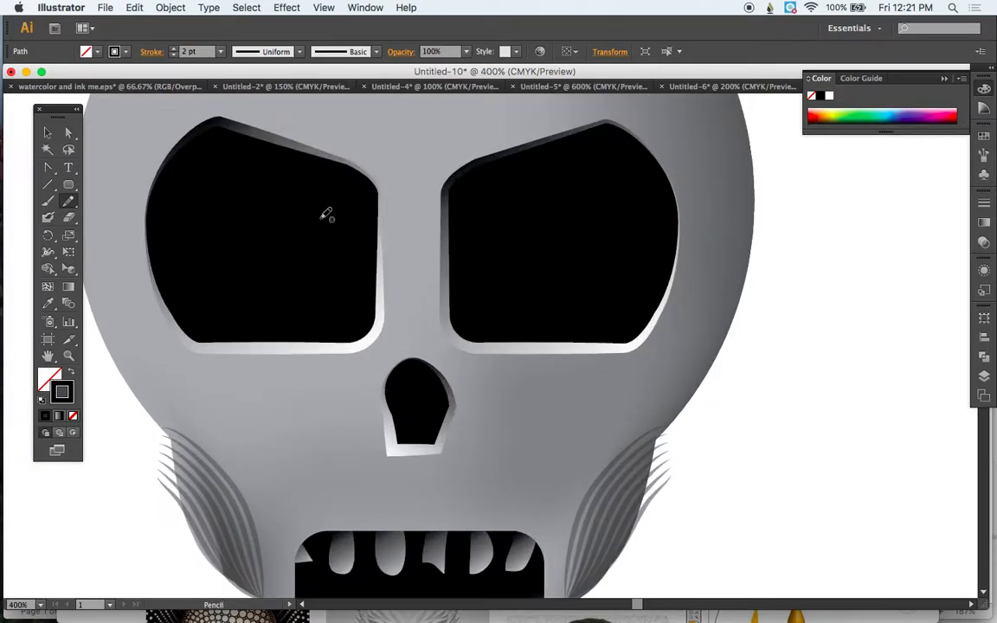
scroll(326, 215, "up", 6)
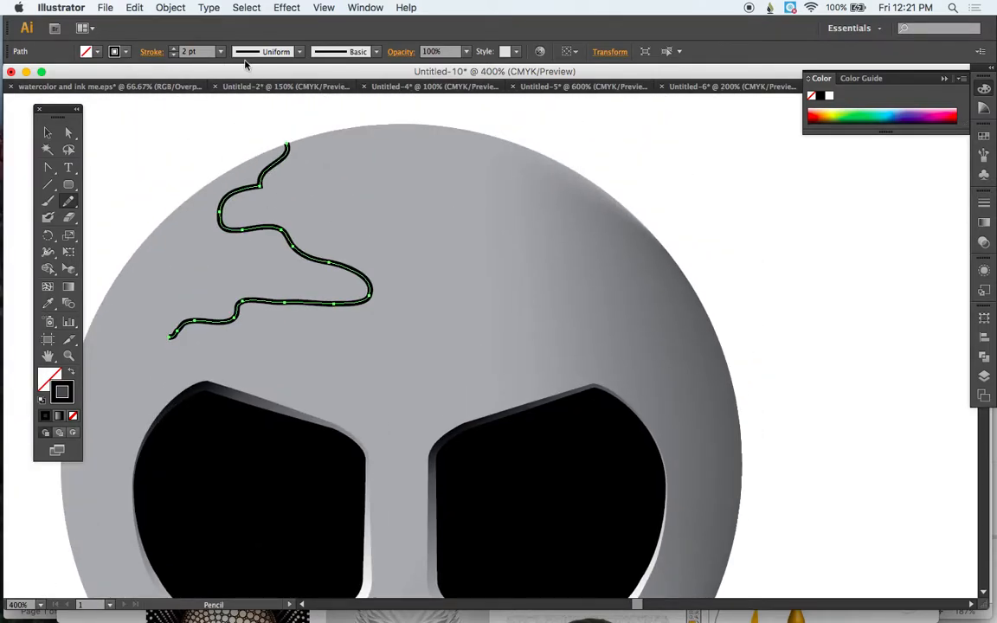
left_click(299, 56)
left_click(267, 131)
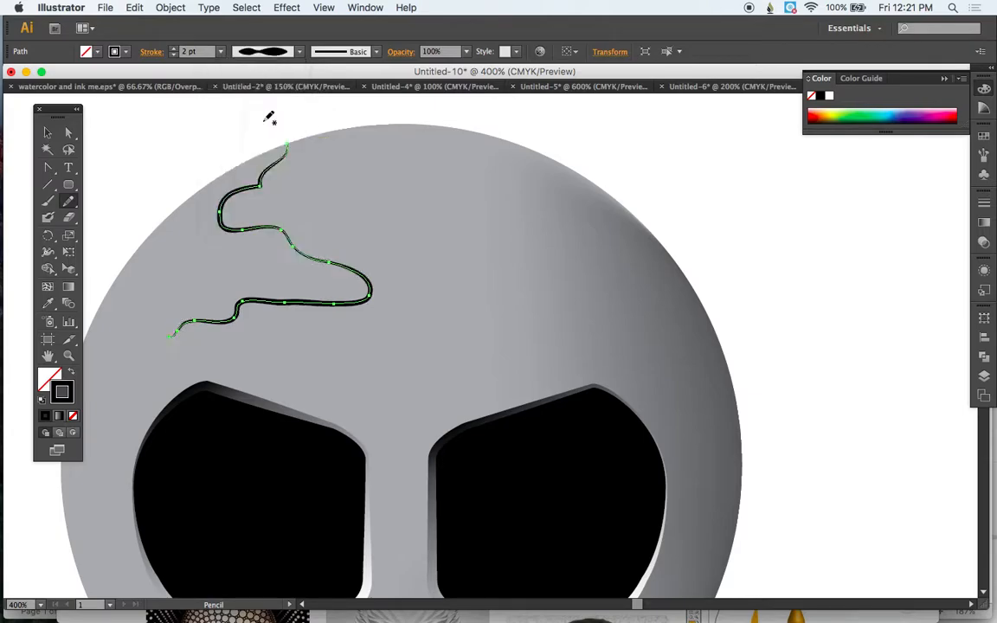
Step: Thicken the crack at its upper corner and lower bend with the Width tool, and set its stroke weight to 2 pt
left_click(48, 252)
left_click_drag(47, 251, 128, 255)
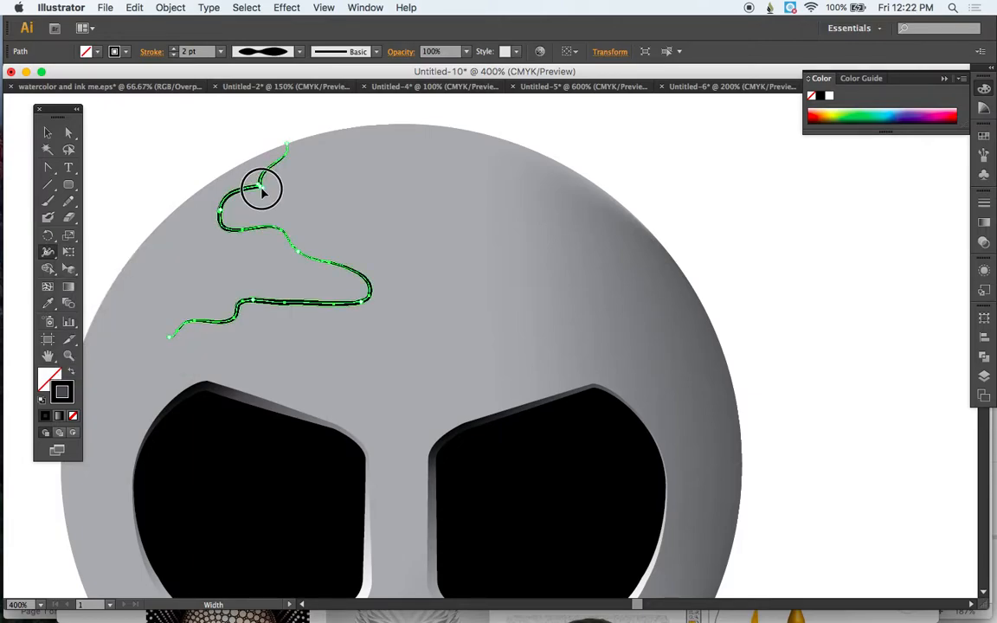
left_click_drag(262, 192, 264, 195)
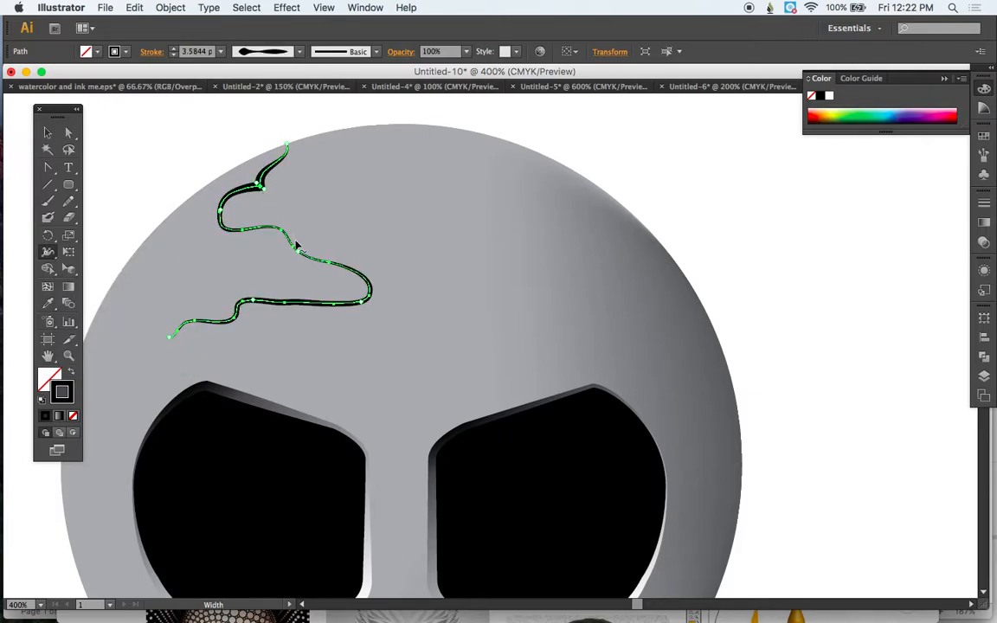
mouse_move(363, 304)
left_mouse_down()
mouse_move(363, 296)
mouse_move(367, 314)
left_mouse_up()
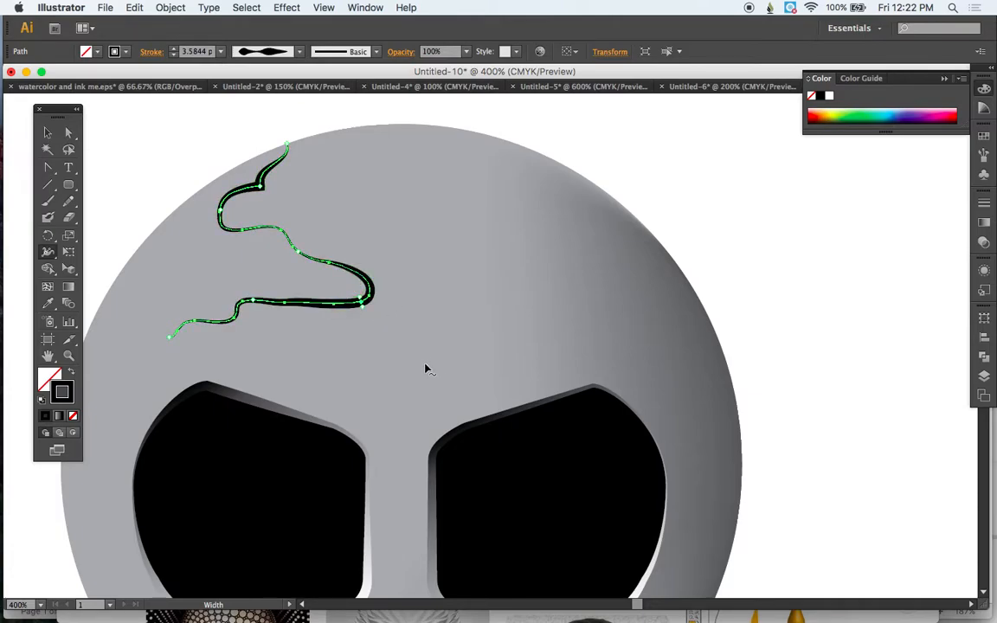
left_click(173, 54)
left_click(173, 54)
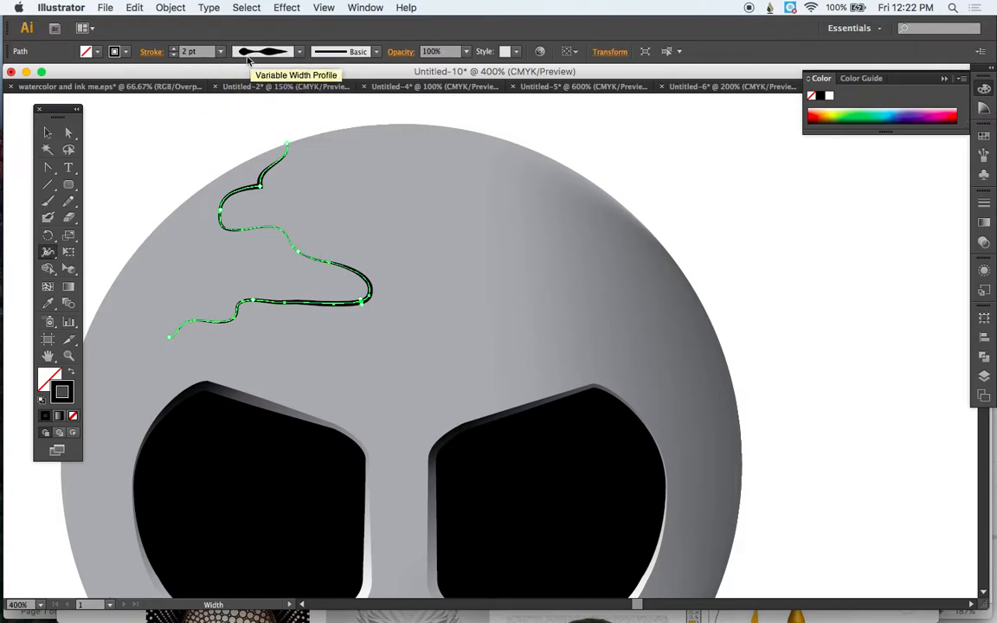
Step: Save the crack's custom stroke shape as a variable width profile named Width Profile2
left_click(300, 52)
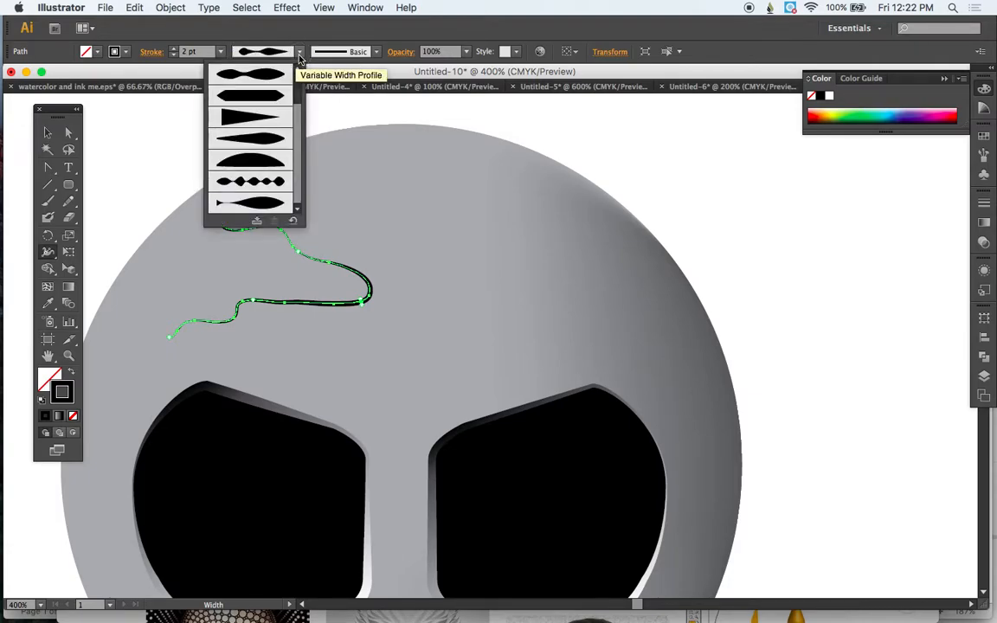
left_click(257, 223)
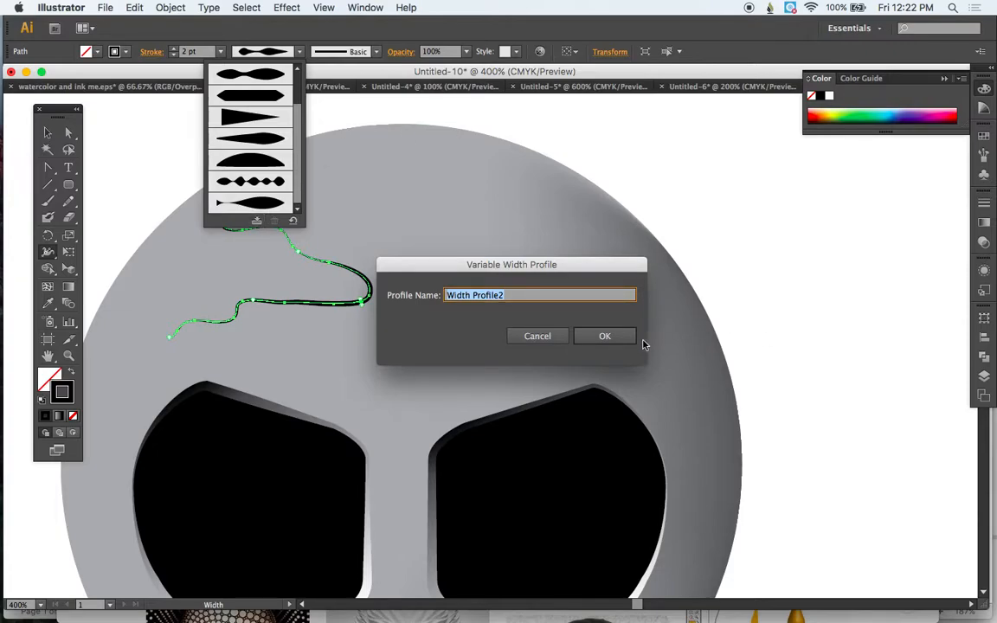
left_click(619, 341)
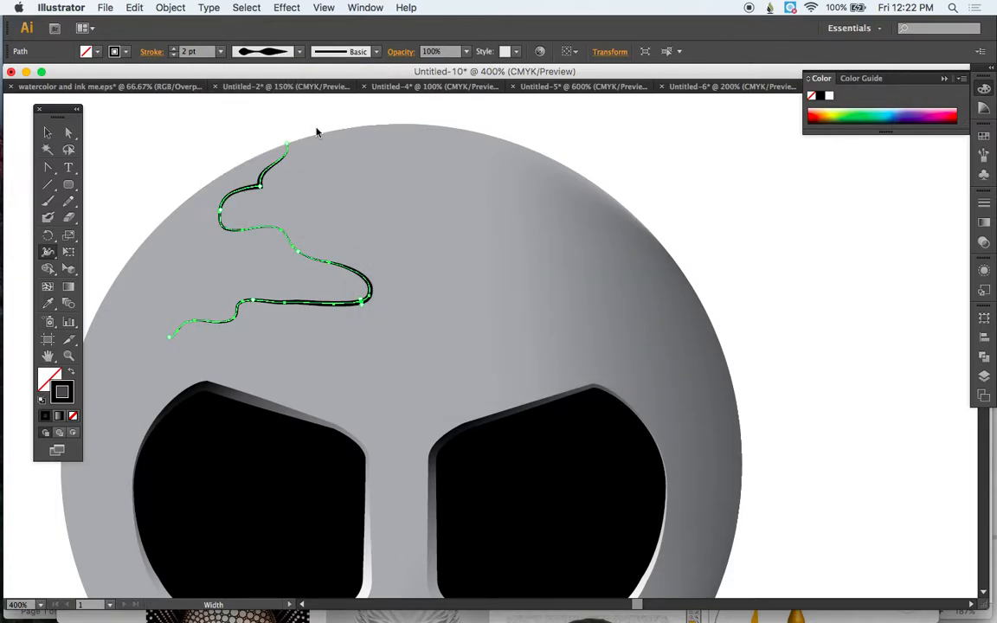
Step: Draw a second freehand Pencil crack branching from the middle of the first and winding down between the eye sockets
left_click(68, 200)
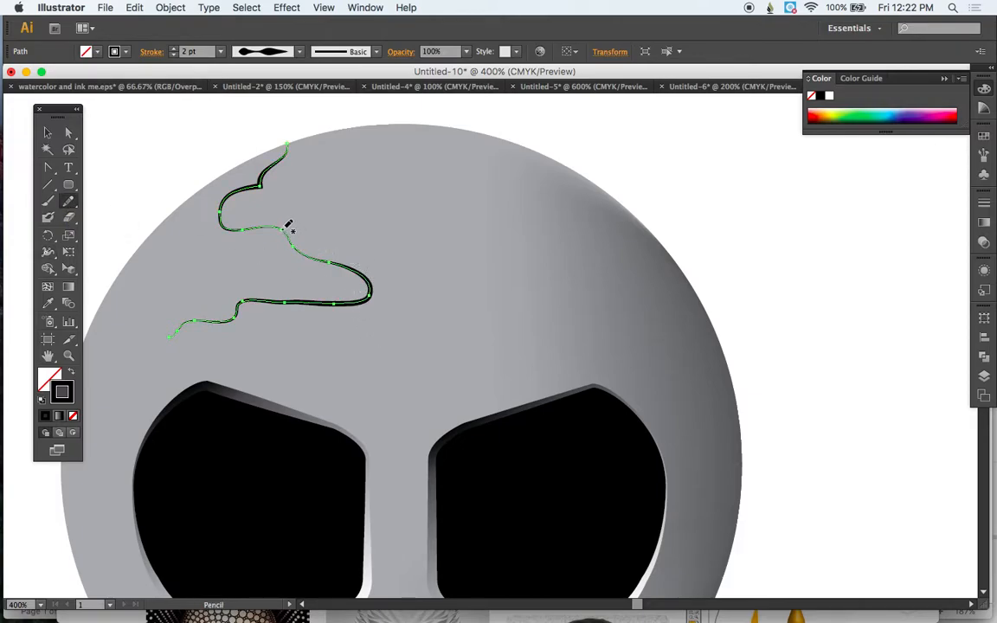
mouse_move(287, 226)
left_mouse_down()
mouse_move(397, 200)
mouse_move(470, 246)
mouse_move(478, 277)
mouse_move(422, 321)
mouse_move(404, 352)
left_mouse_up()
key("super+minus")
key("super+minus")
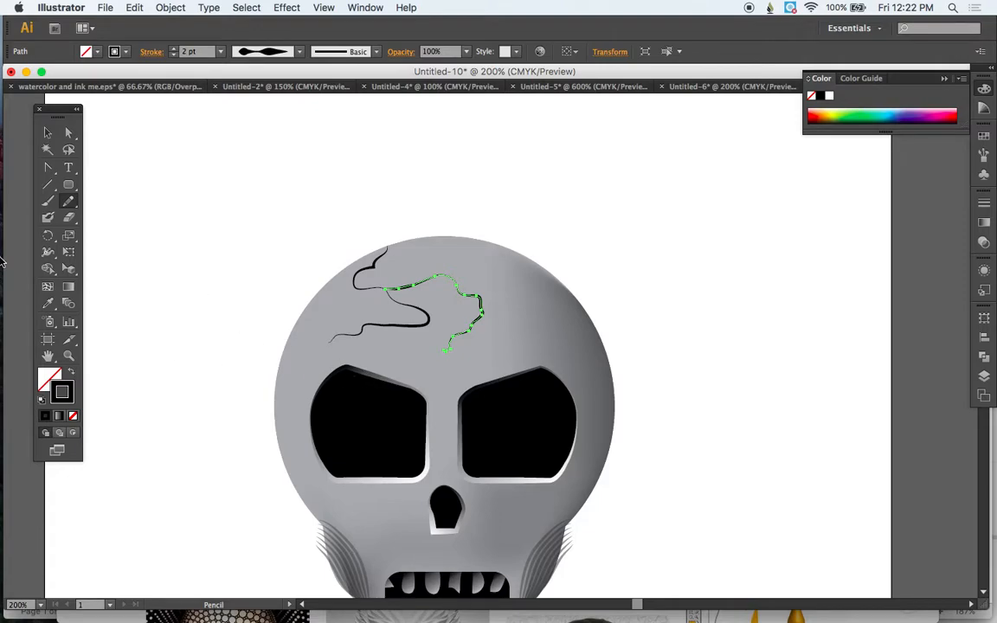
Step: Roughen both forehead cracks with the Wrinkle tool and deselect them
left_click(48, 253)
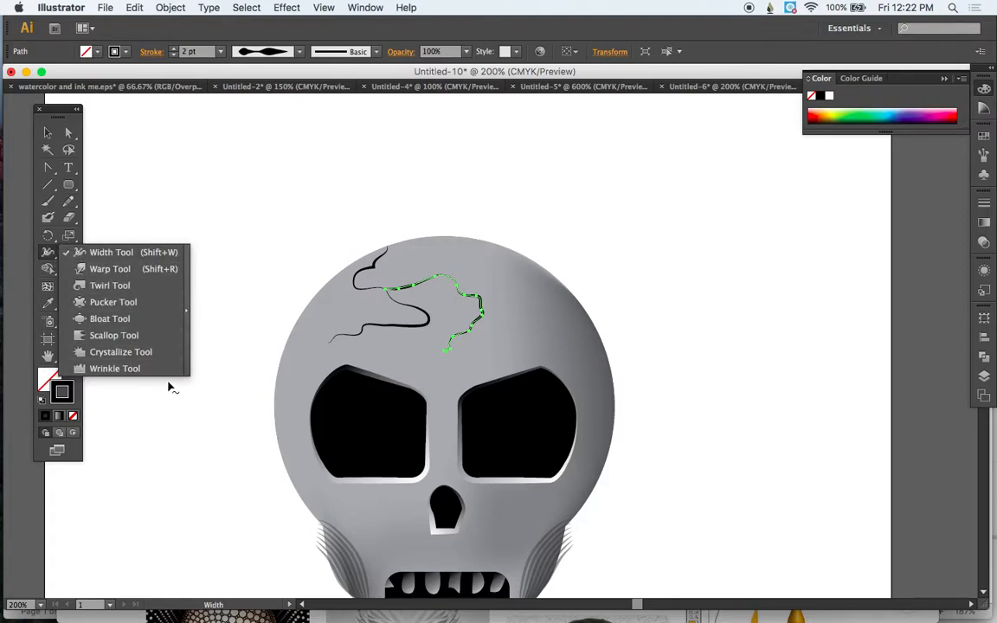
left_click(132, 370)
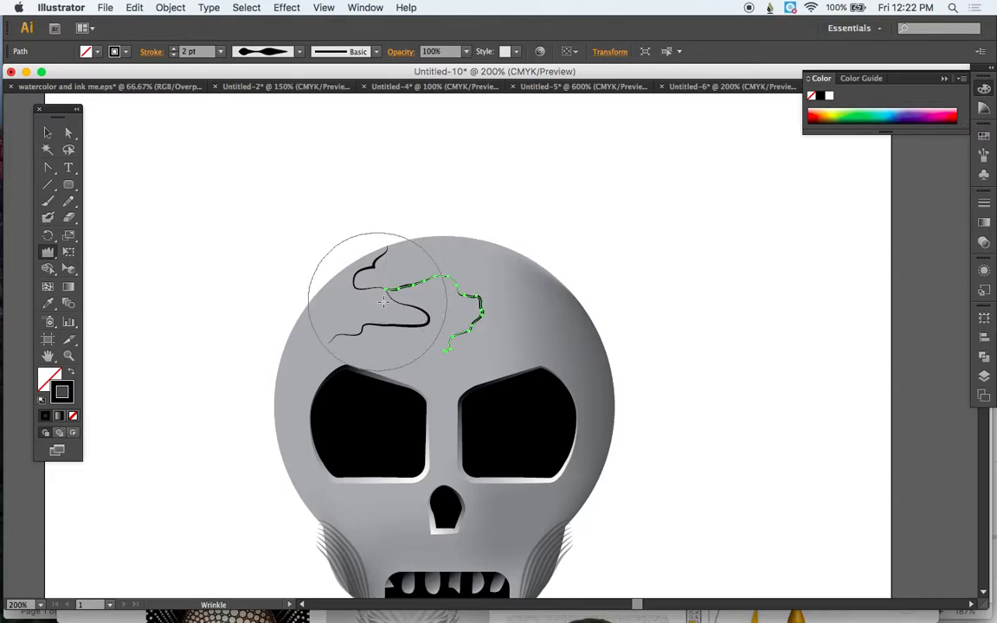
key("a")
left_click(424, 324)
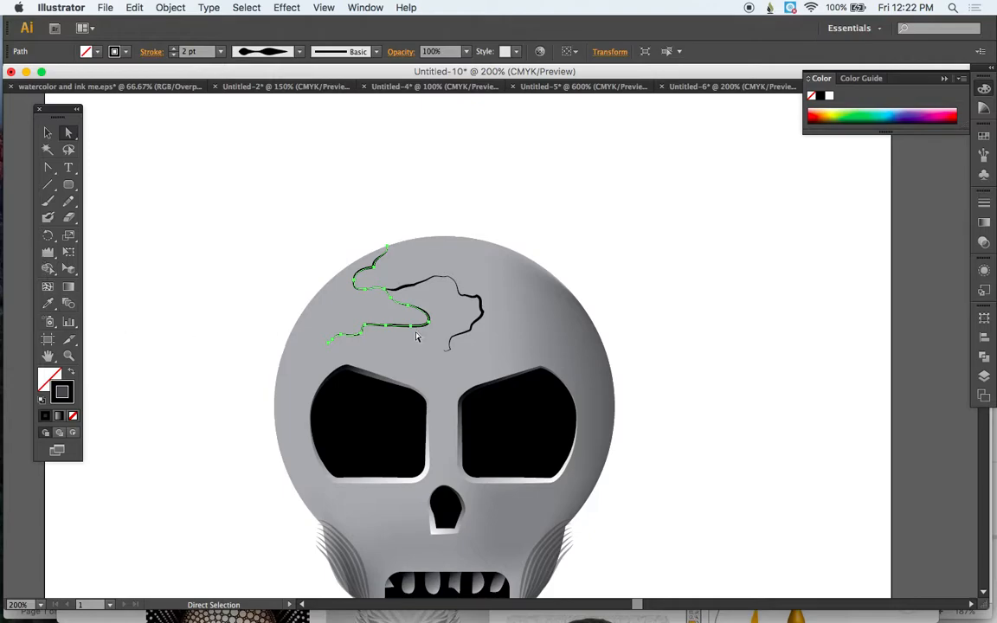
left_click(48, 252)
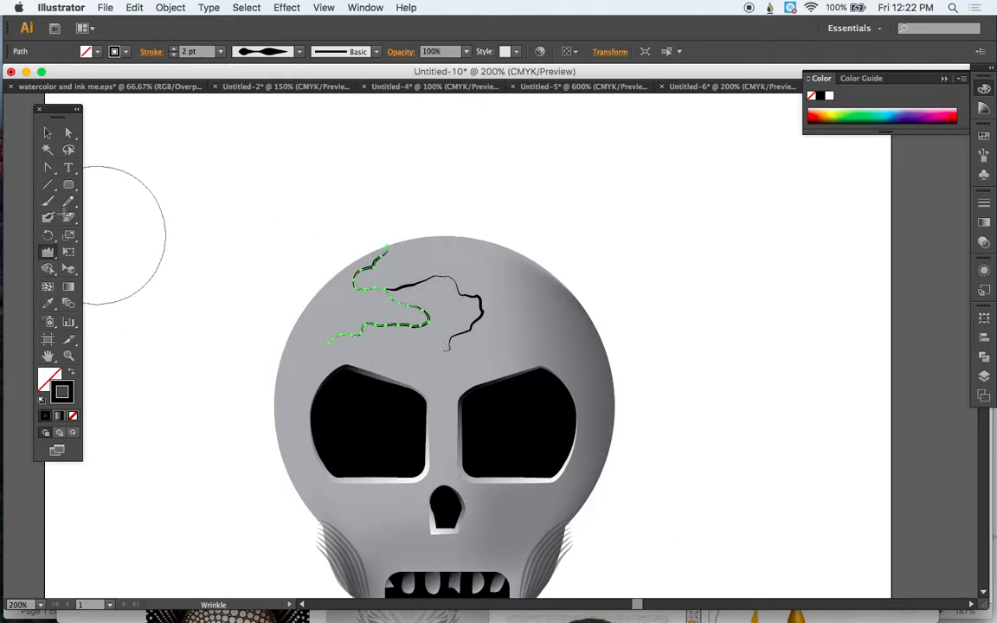
left_click(47, 135)
left_click(556, 315)
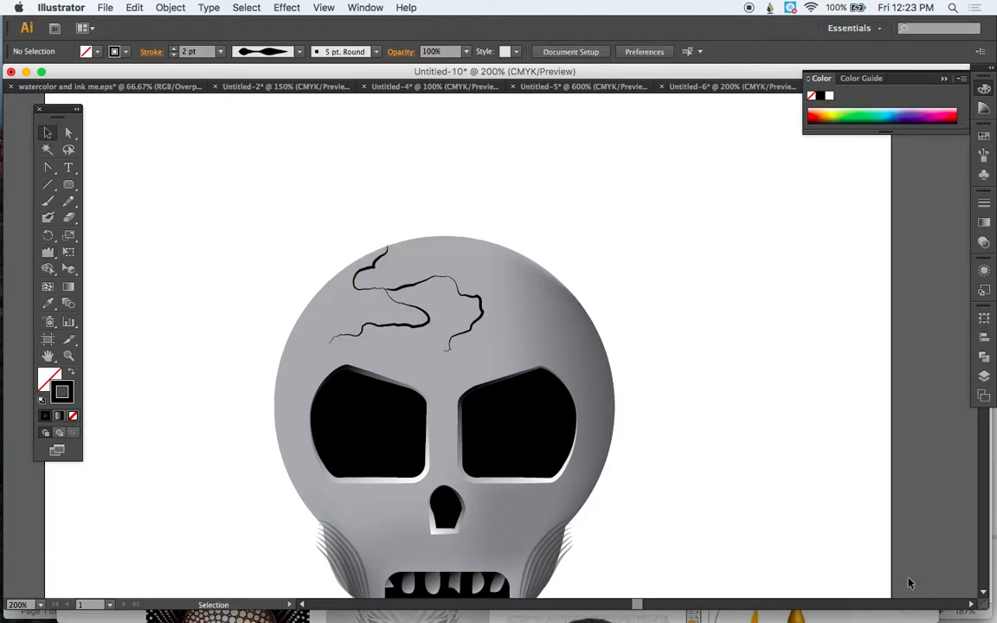
key("super+minus")
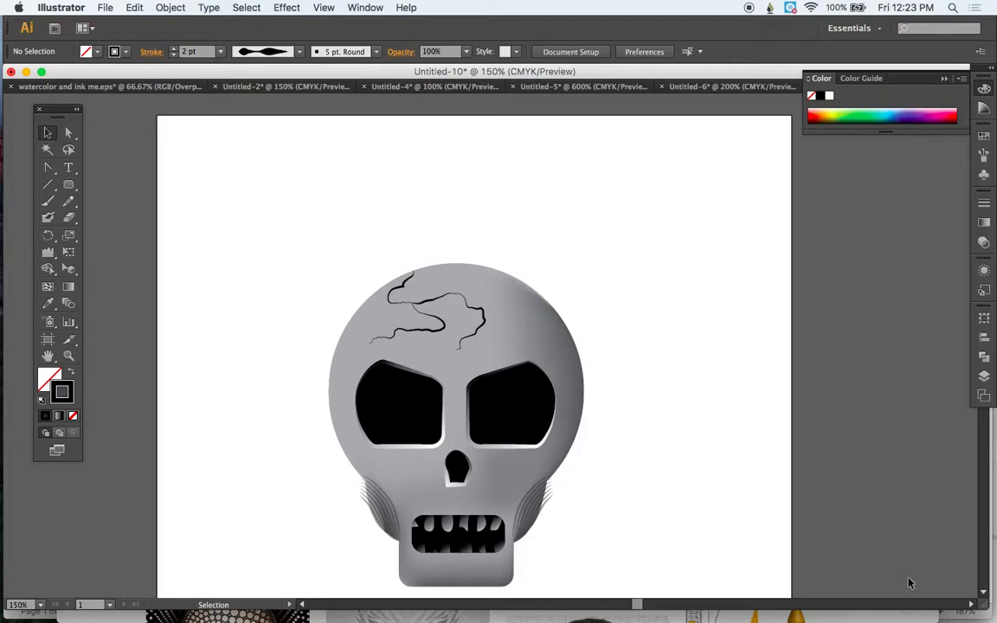
scroll(664, 493, "down", 5)
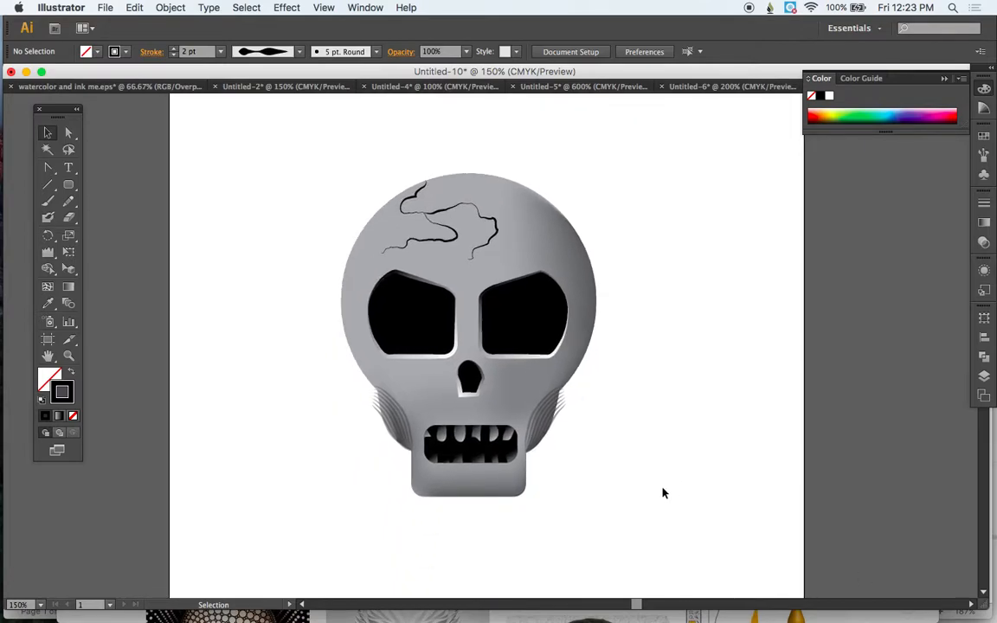